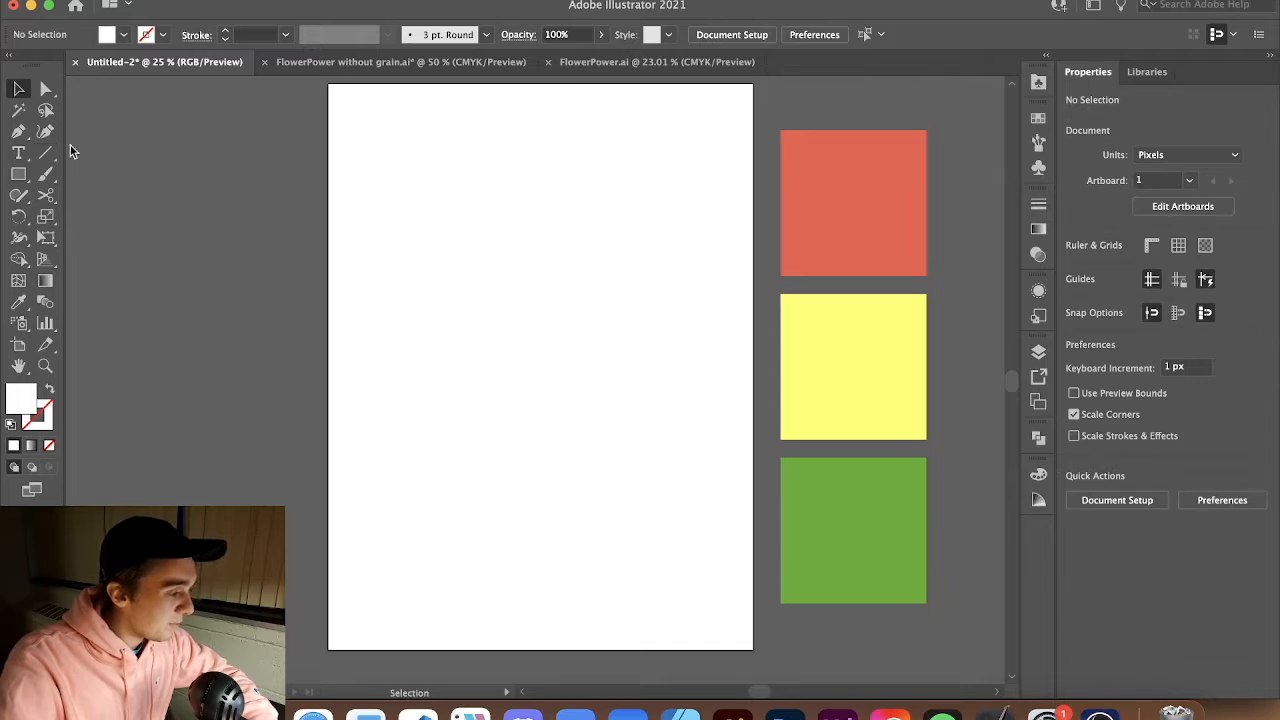
Examine the reference flower and the red, yellow and green color swatches beside the artboard
scroll(588, 190, "right", 4)
scroll(587, 193, "right", 1)
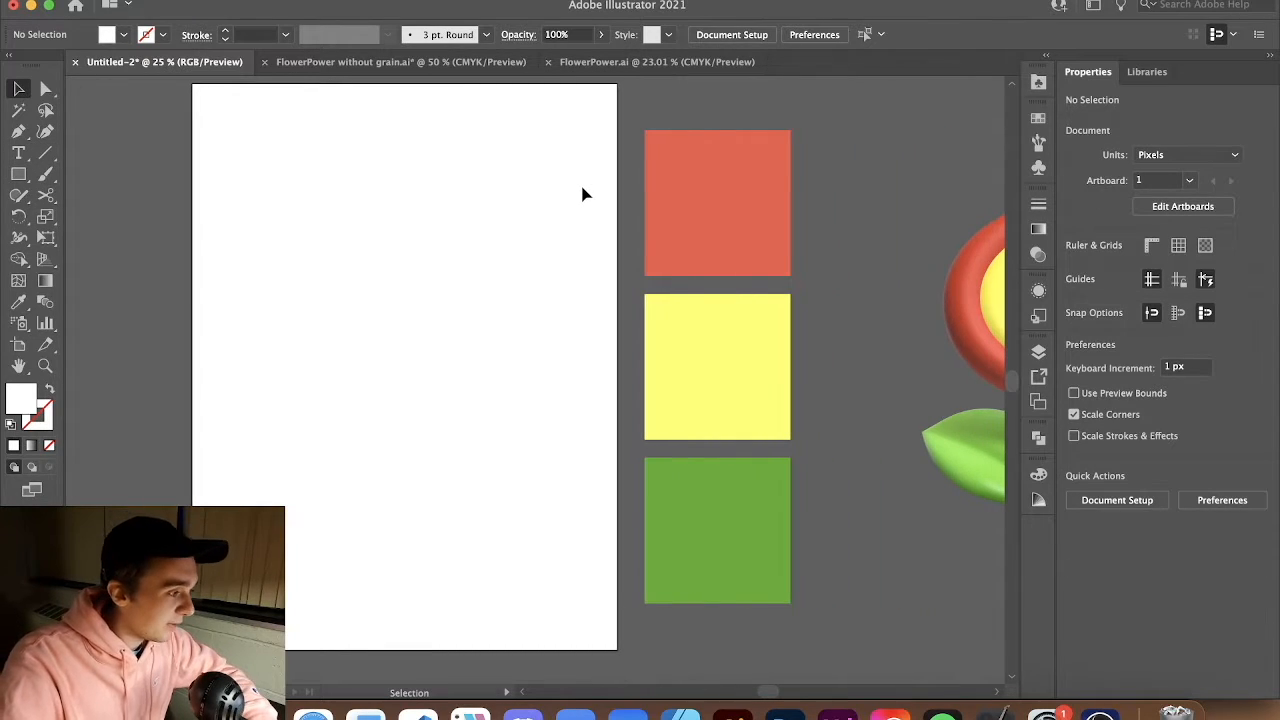
scroll(586, 194, "left", 3)
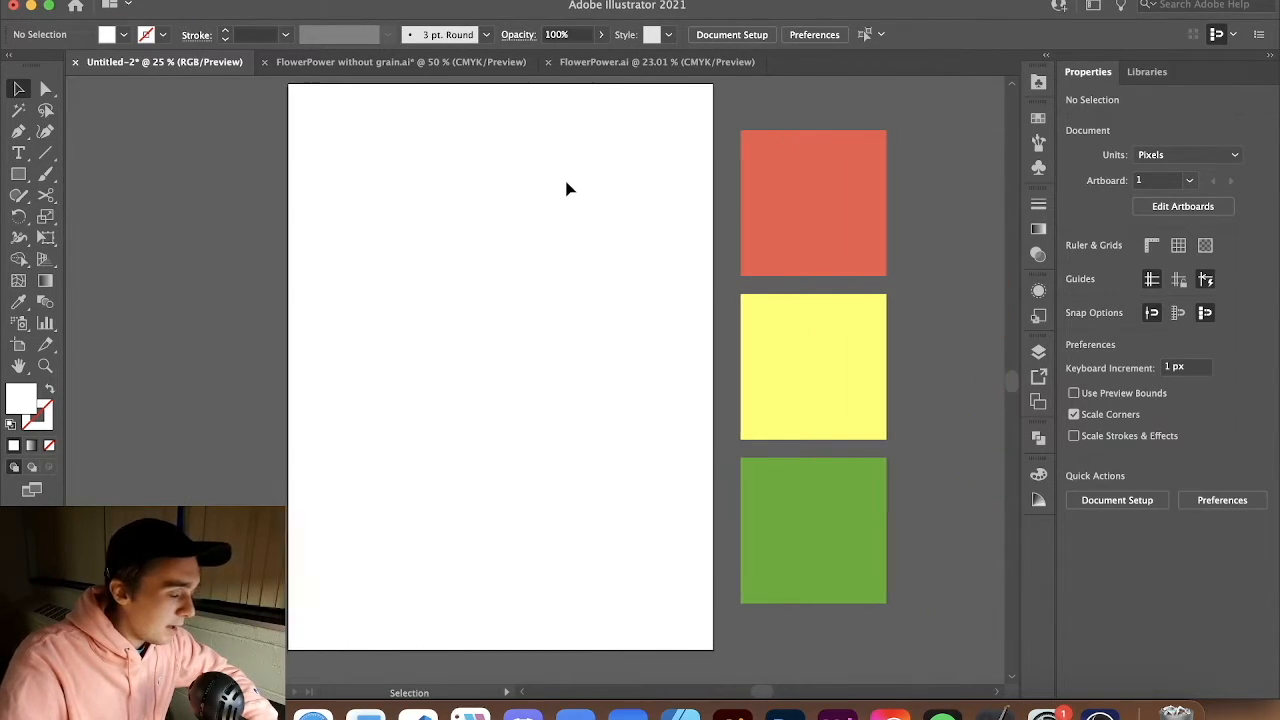
scroll(592, 197, "right", 1)
scroll(600, 193, "right", 14)
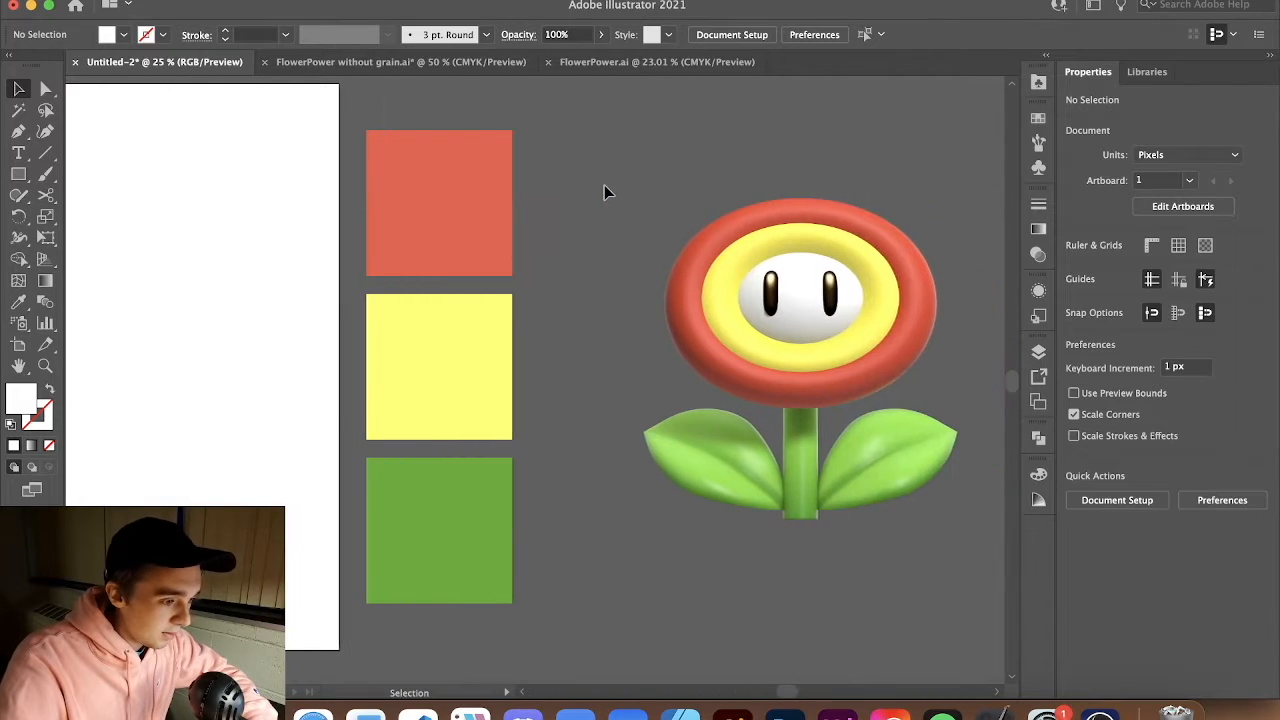
scroll(413, 181, "left", 10)
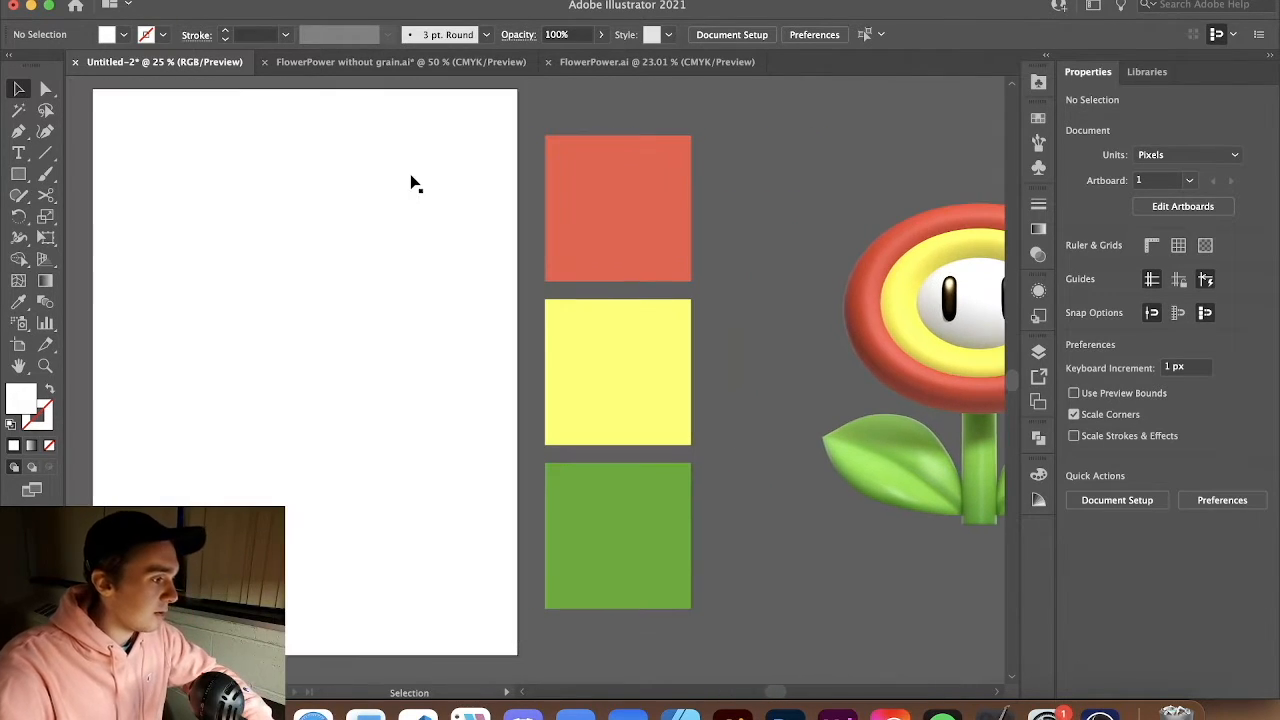
scroll(457, 186, "left", 1)
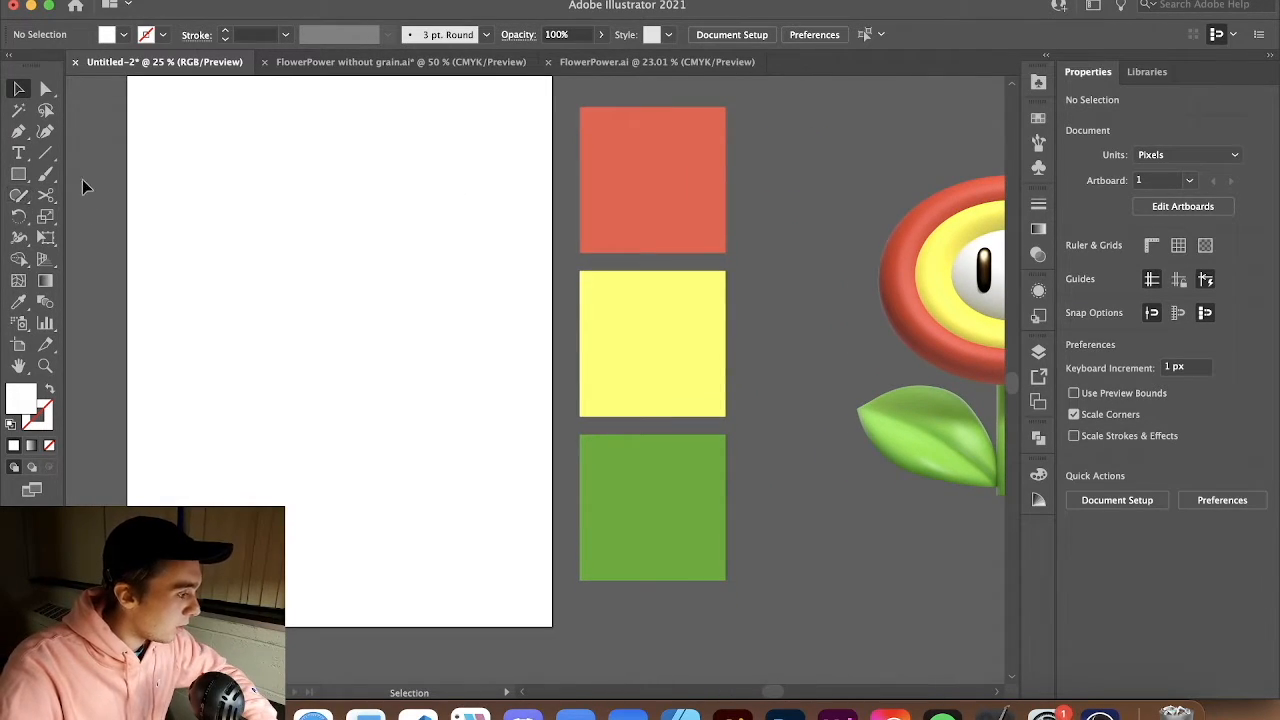
Draw a 1080 x 1440 px background rectangle covering the artboard and fill it with the yellow swatch color
left_click(20, 173)
scroll(200, 95, "left", 3)
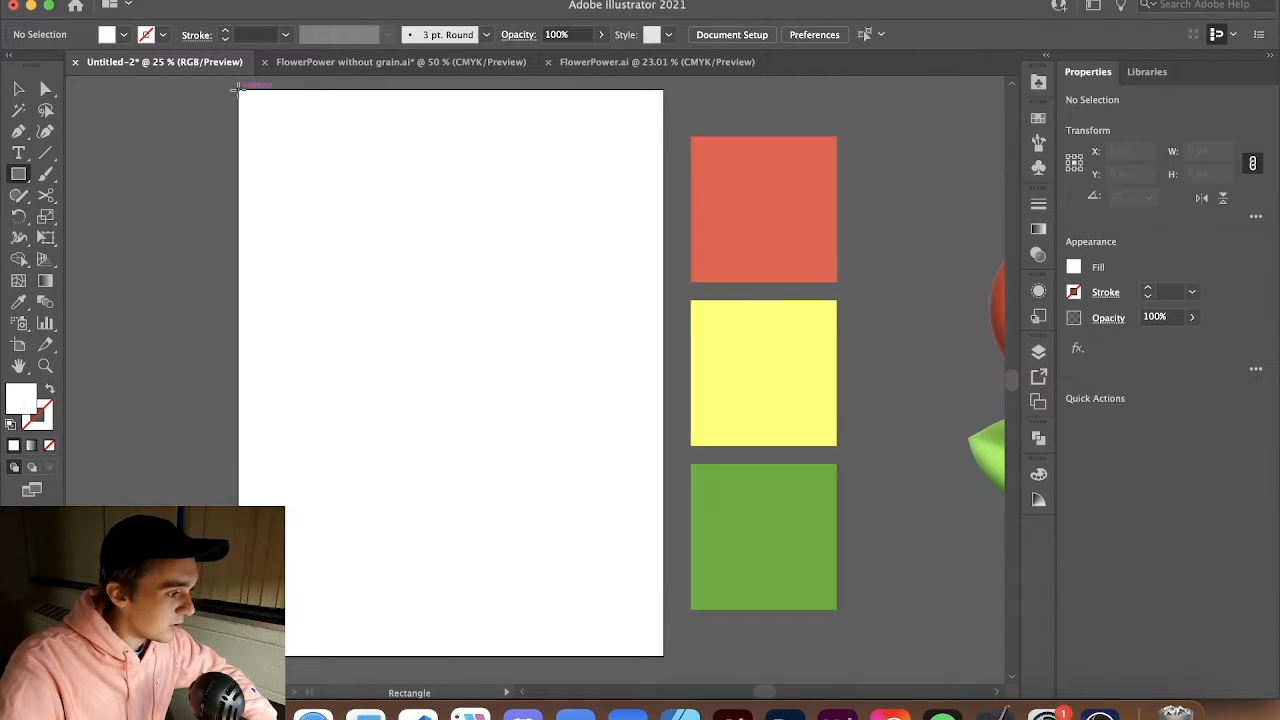
mouse_move(240, 89)
left_mouse_down()
mouse_move(595, 596)
mouse_move(663, 655)
left_mouse_up()
key("i")
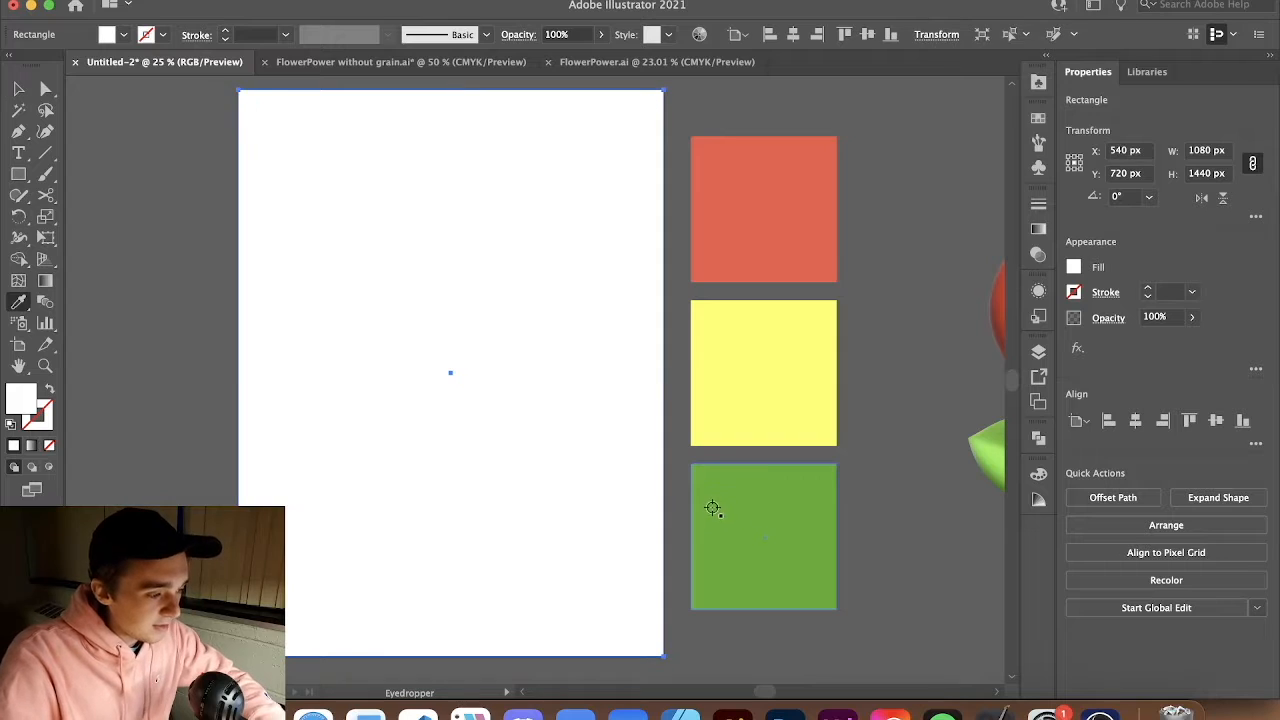
left_click(714, 348)
key("v")
scroll(720, 434, "right", 6)
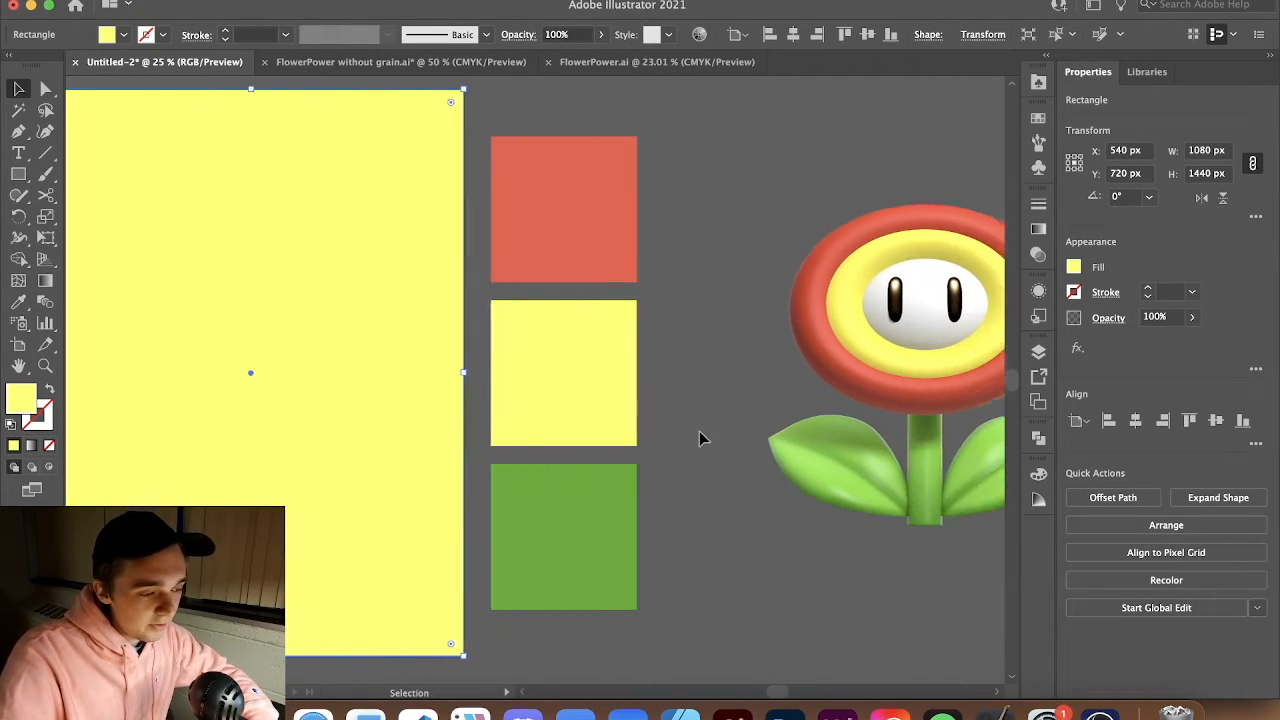
left_click(817, 266)
left_click(720, 92)
left_click_drag(822, 268, 815, 268)
key("super+z")
left_click(734, 140)
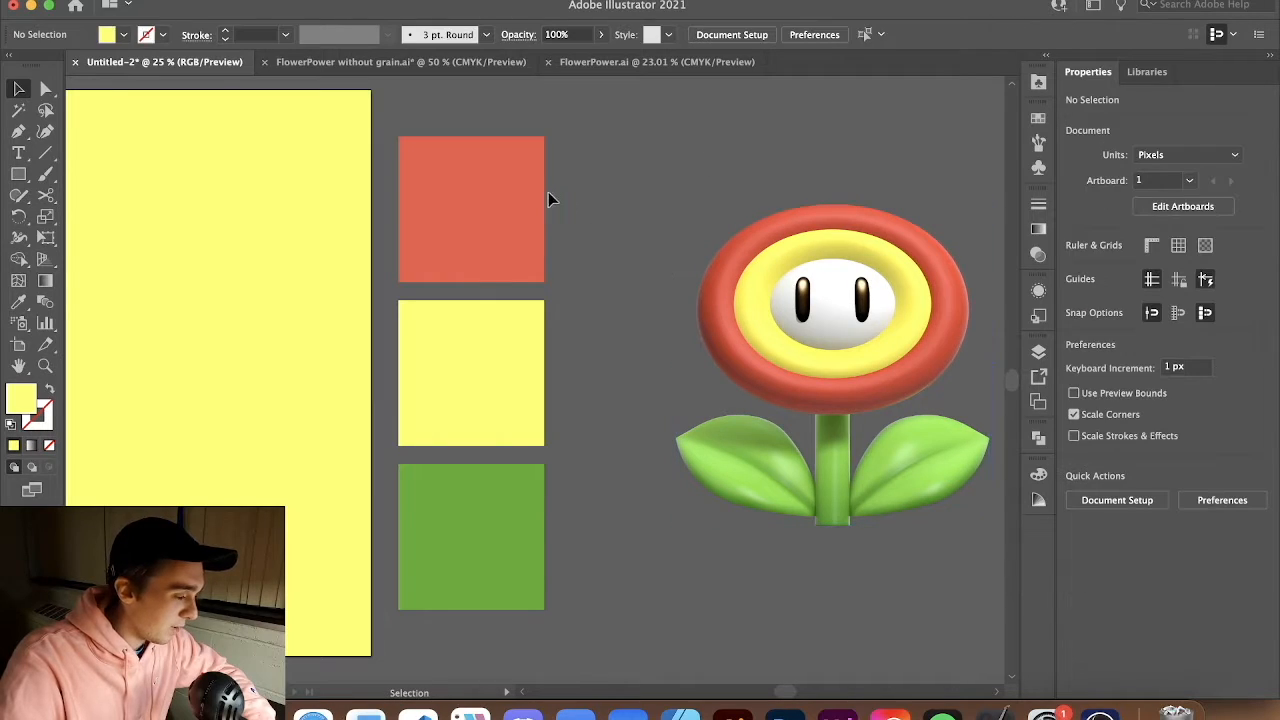
Try recoloring the red swatch square with the flower's red using the Eyedropper, then undo it
left_click(421, 188)
left_click(621, 148)
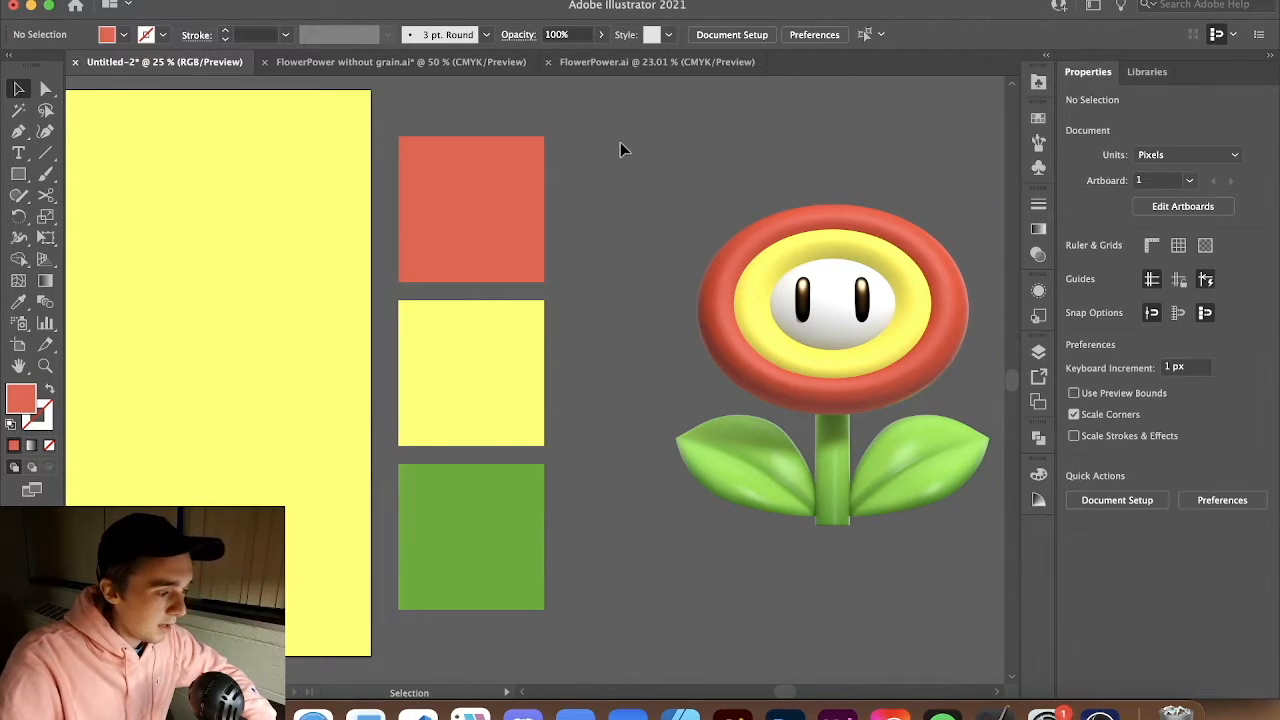
left_click(537, 208)
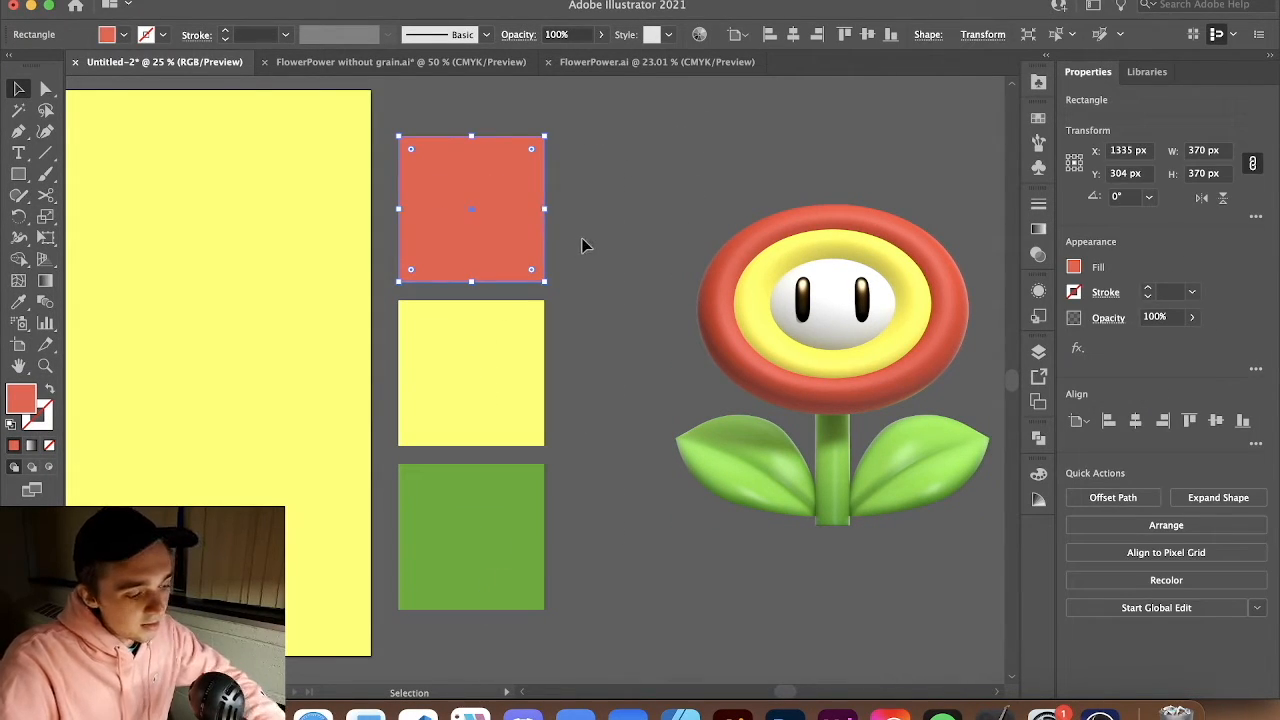
key("i")
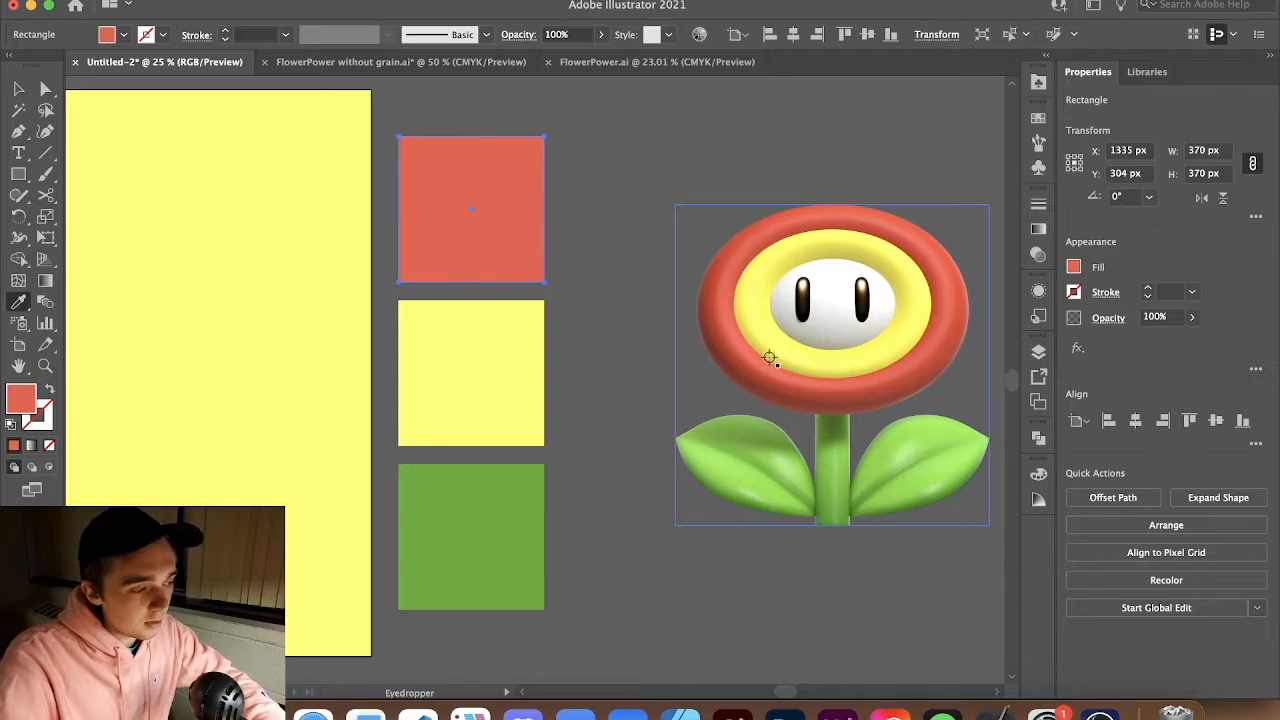
left_click(876, 397)
key("v")
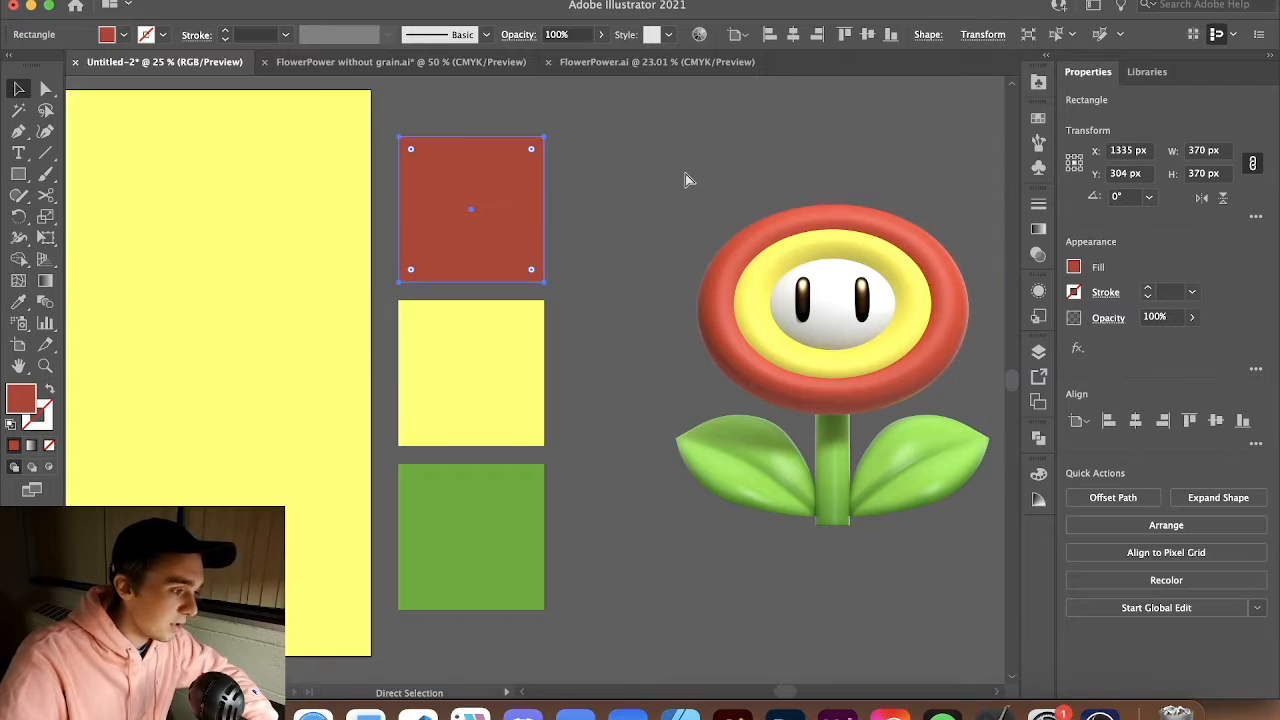
key("super+z")
left_click(685, 175)
Lock the yellow background rectangle in the Layers panel
scroll(437, 374, "left", 5)
scroll(431, 376, "right", 3)
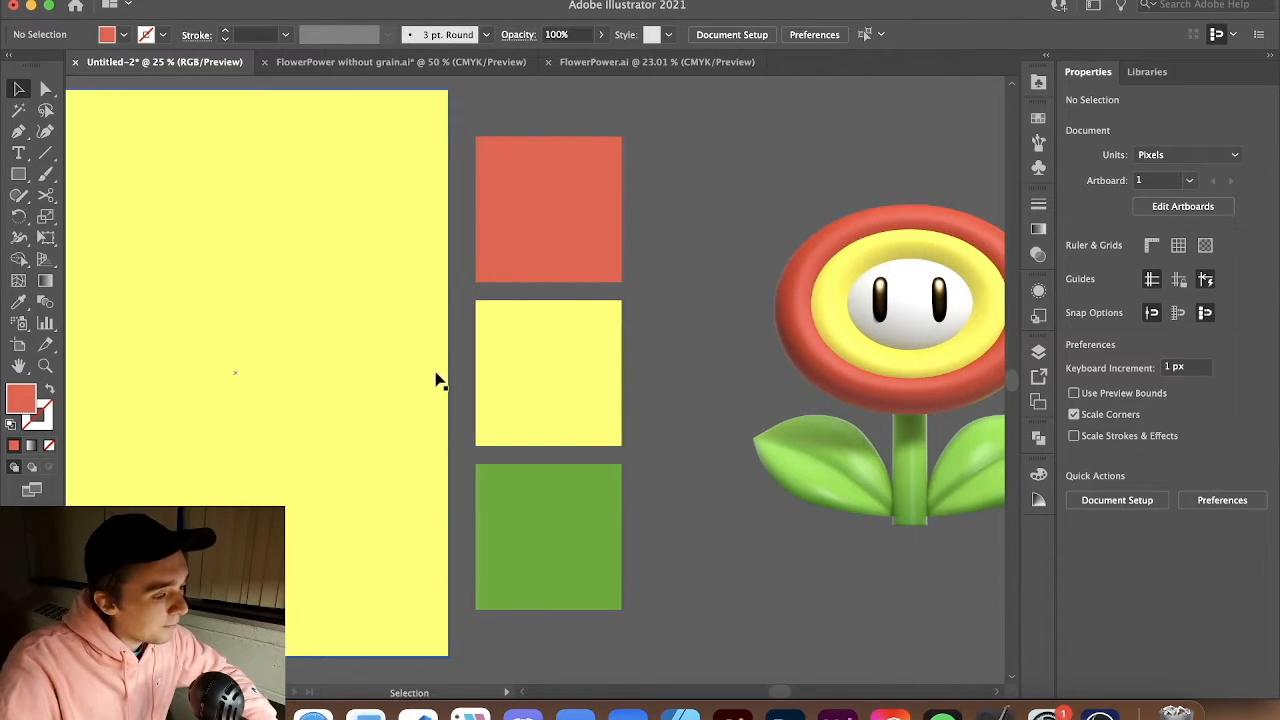
left_click(902, 258)
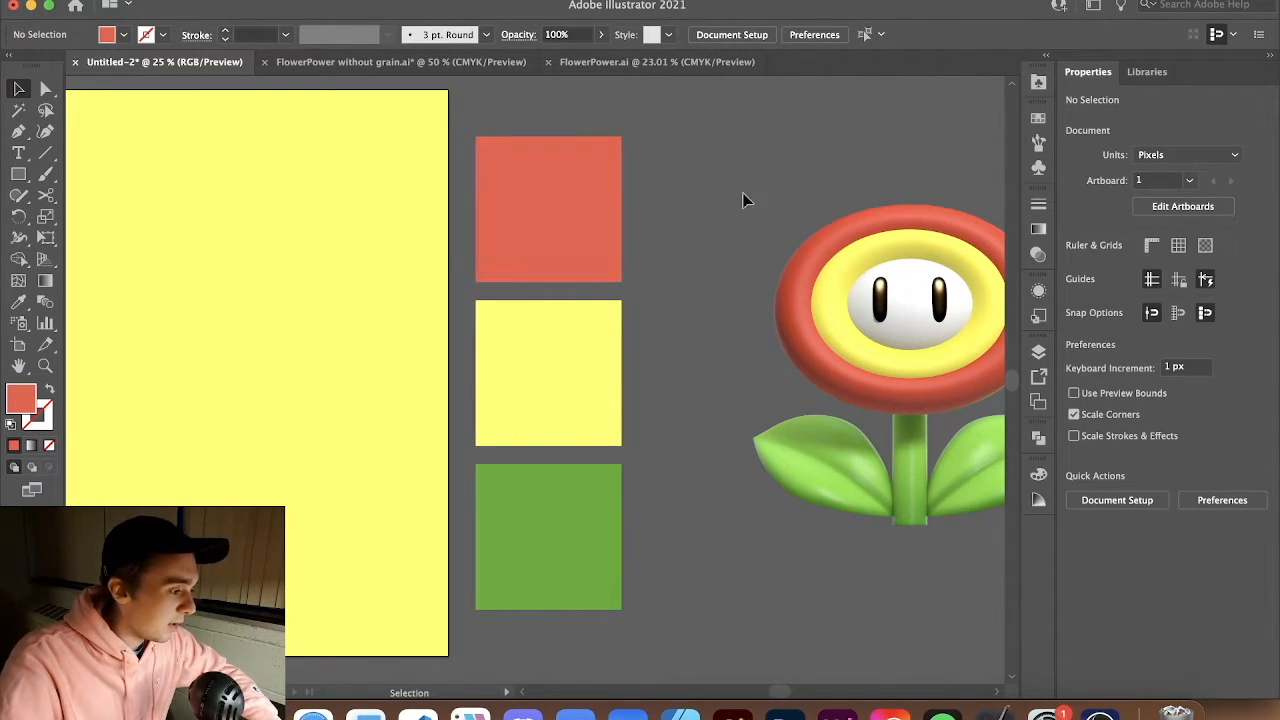
scroll(759, 193, "down", 1)
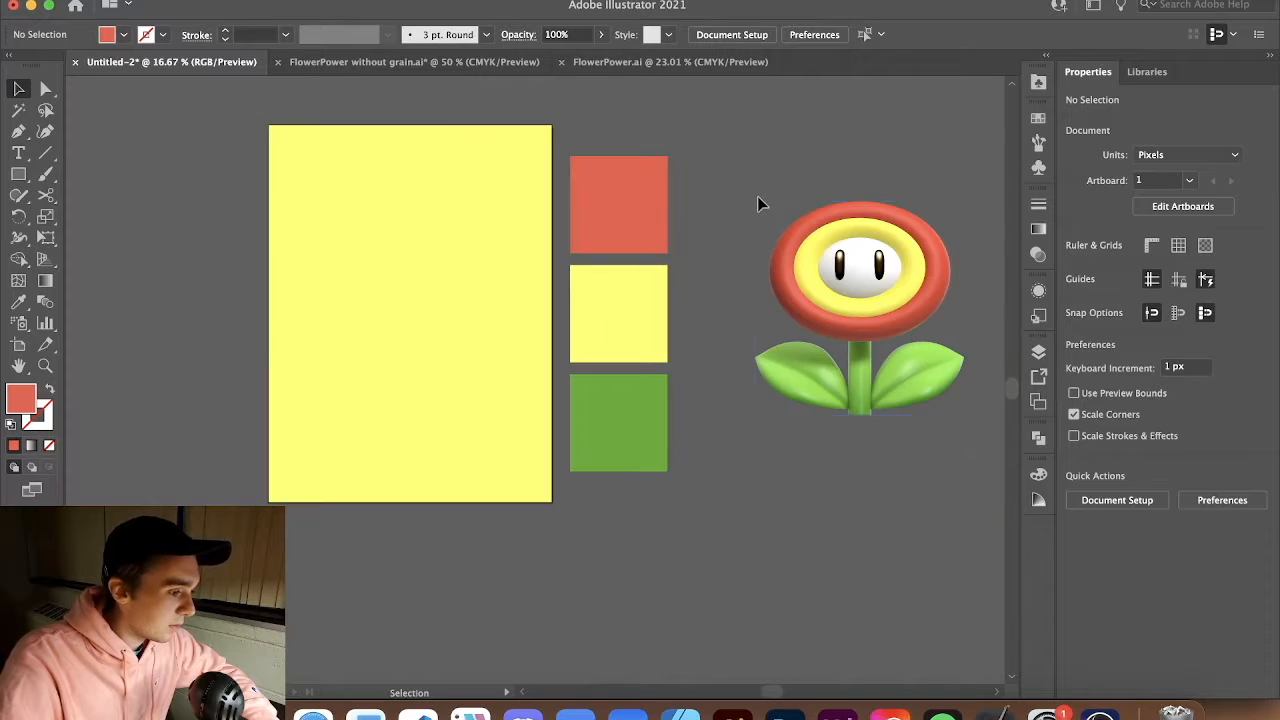
left_click(400, 193)
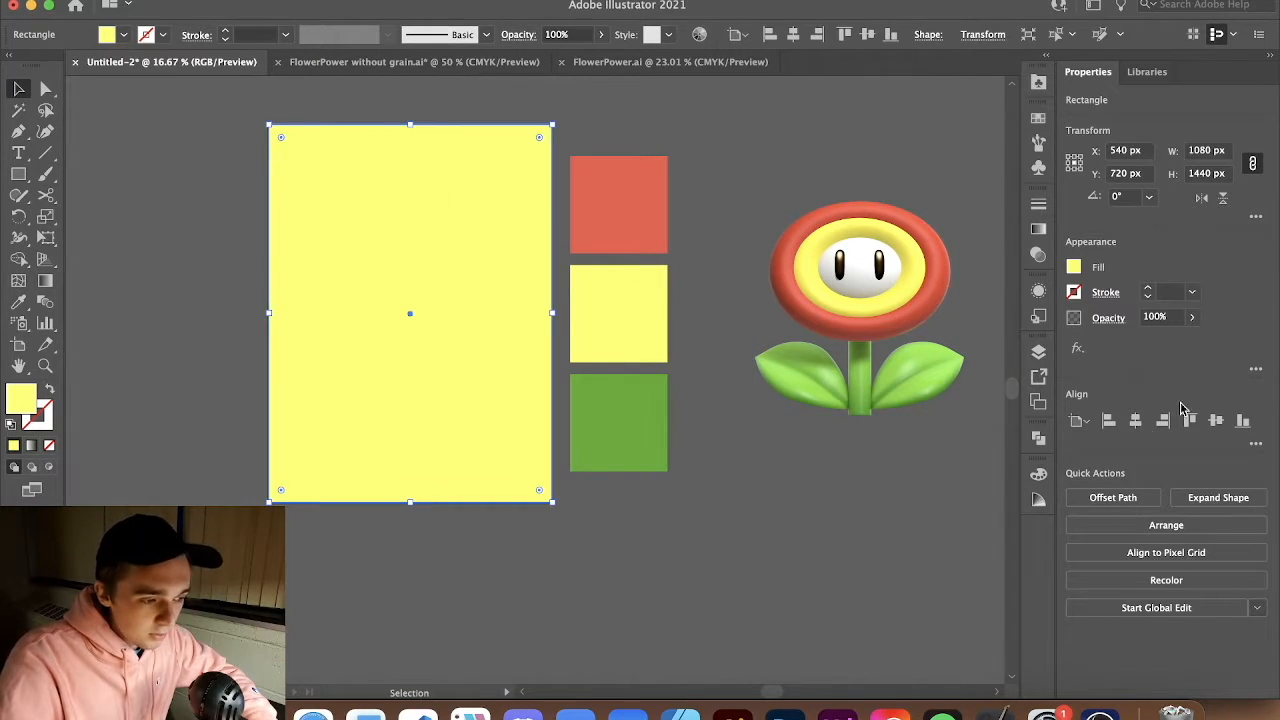
left_click(1039, 353)
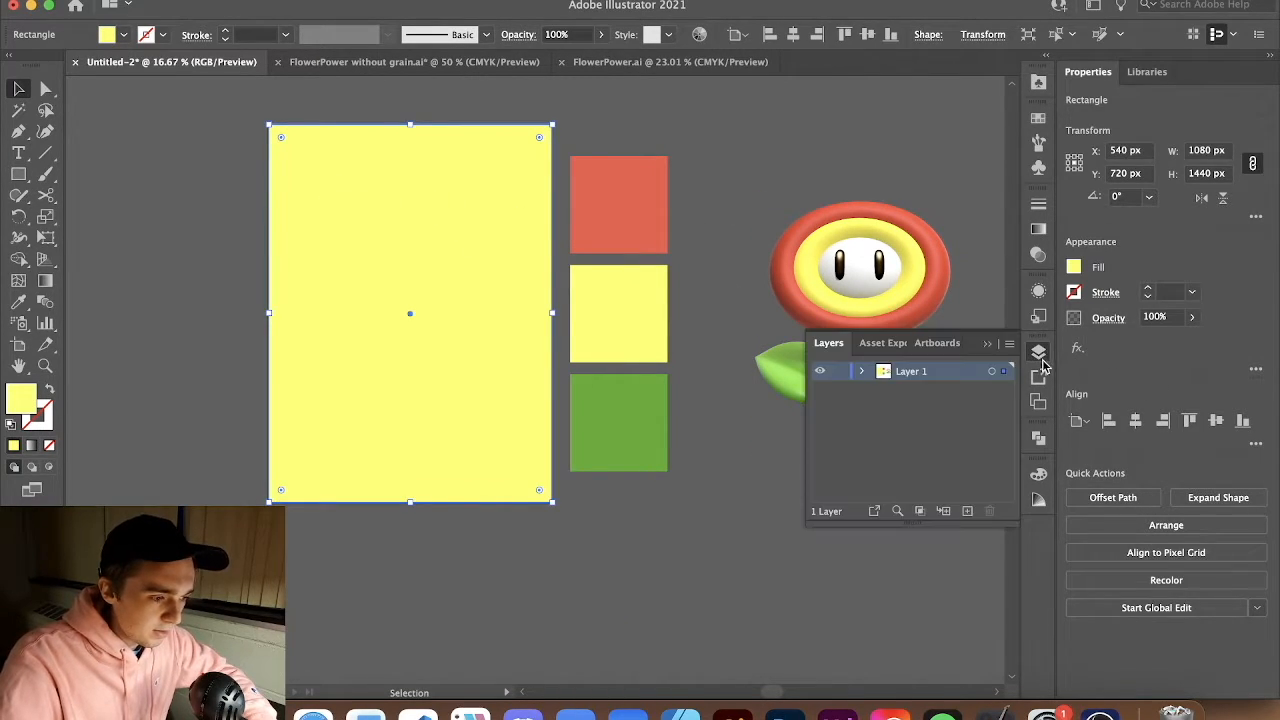
left_click(859, 372)
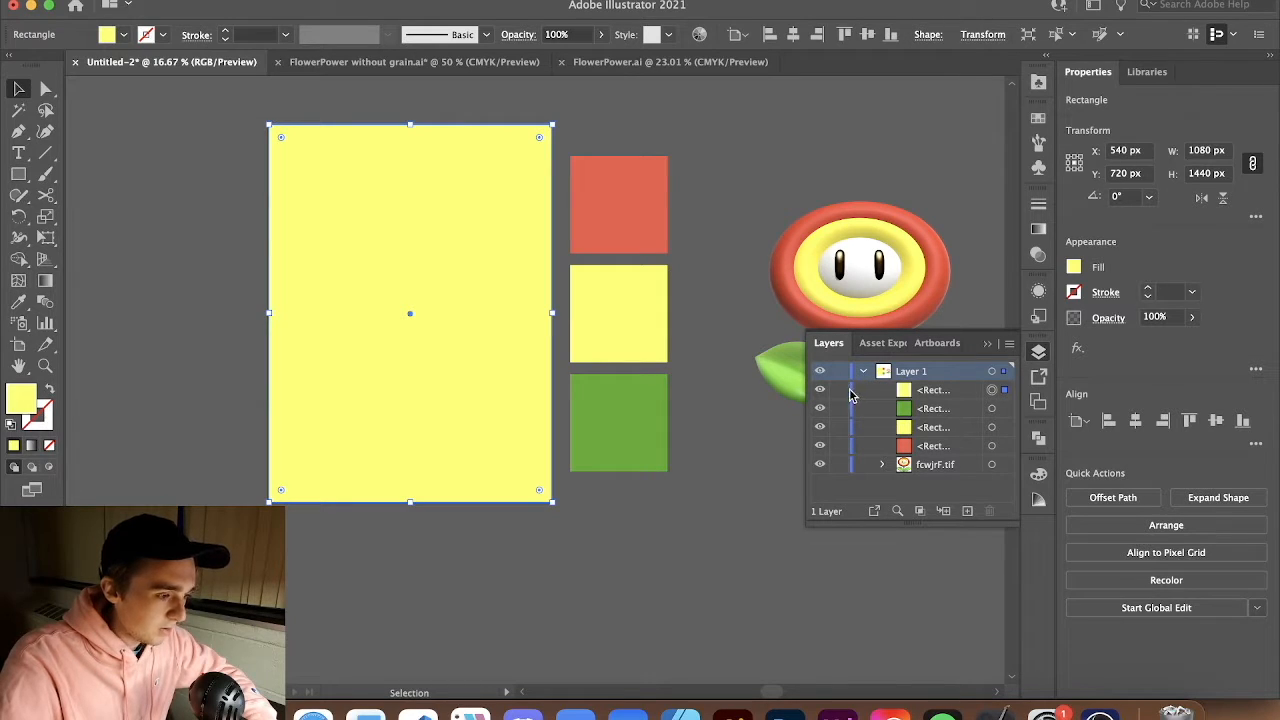
left_click(838, 389)
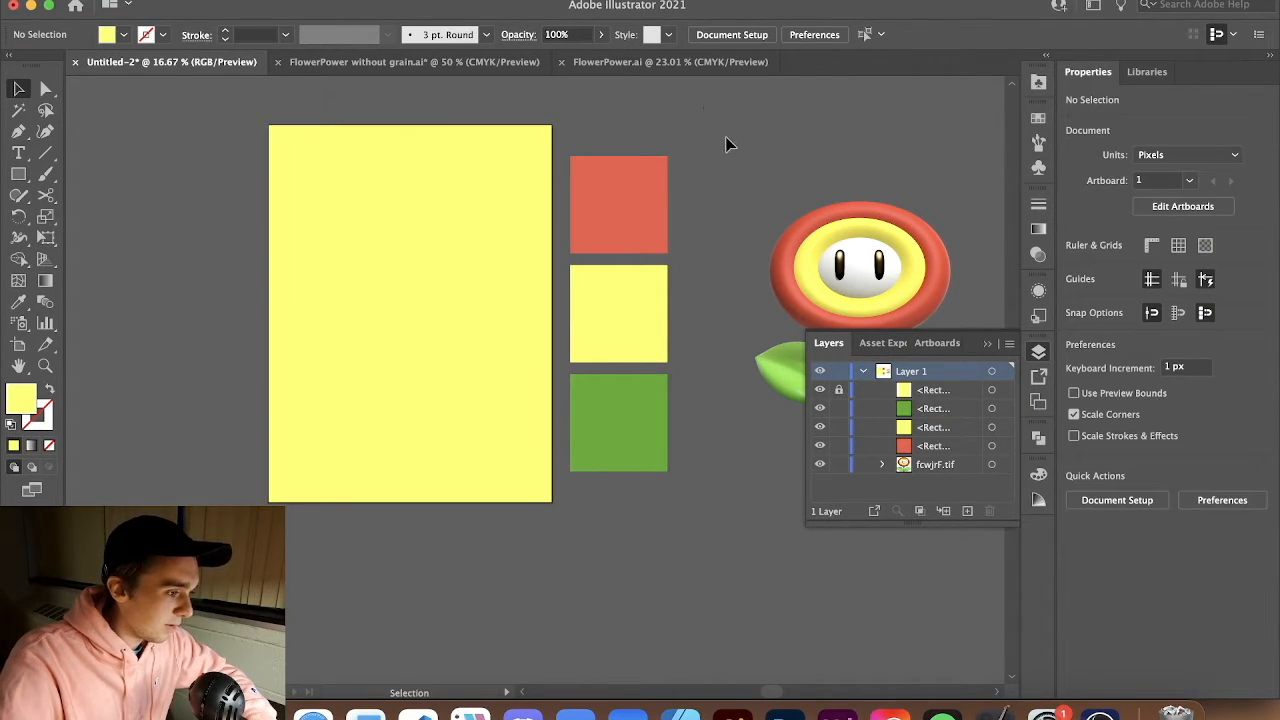
left_click(1039, 353)
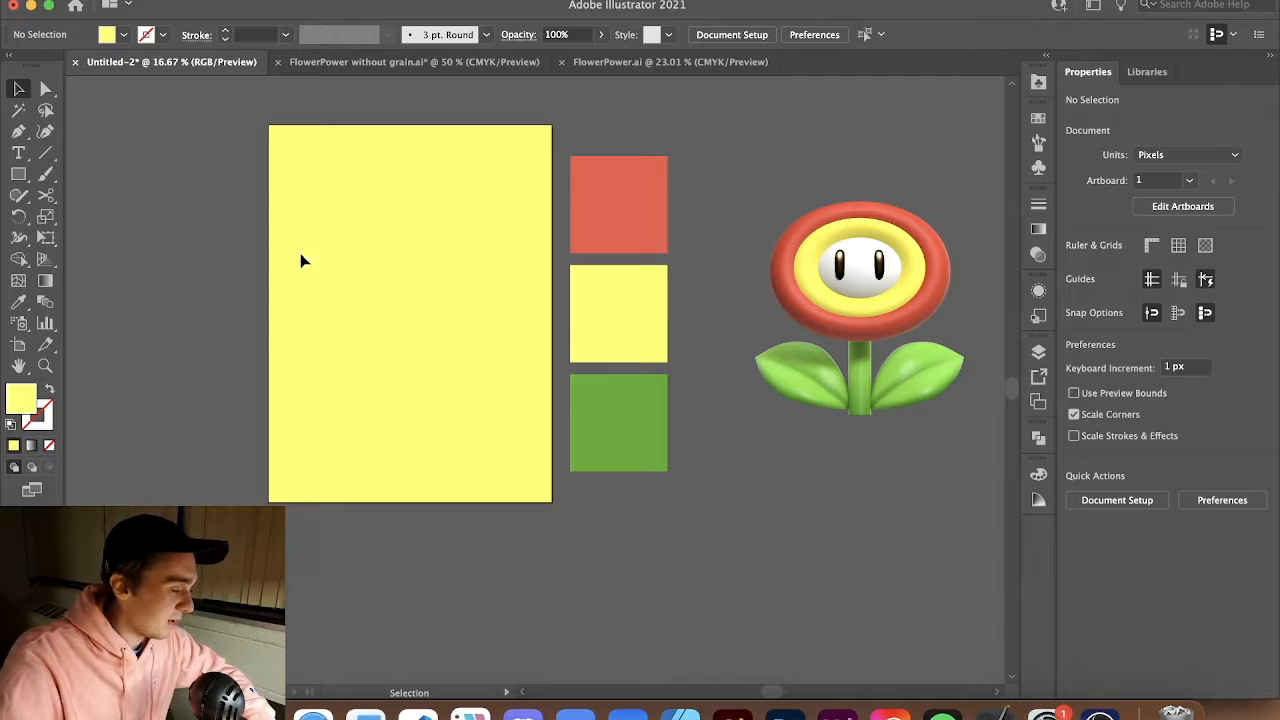
Sample the red swatch square as the current fill color with the Eyedropper
scroll(245, 252, "up", 1, "alt")
scroll(753, 251, "left", 1)
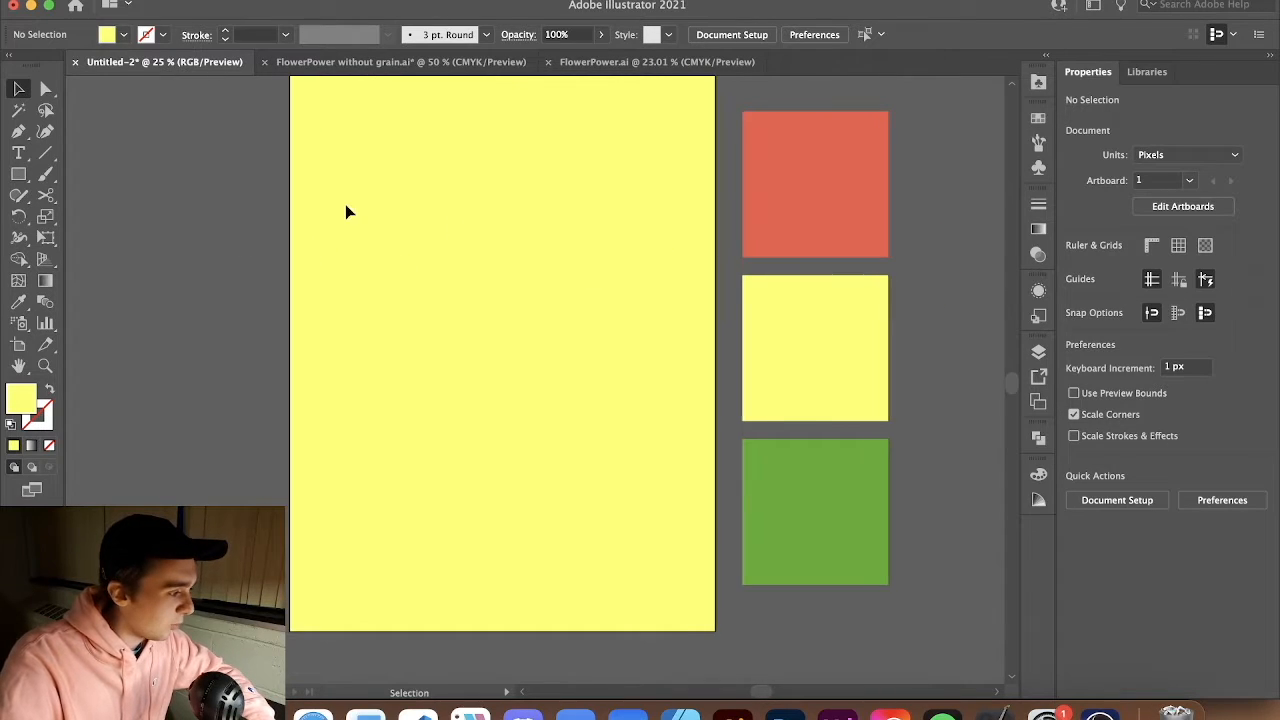
left_click(22, 180)
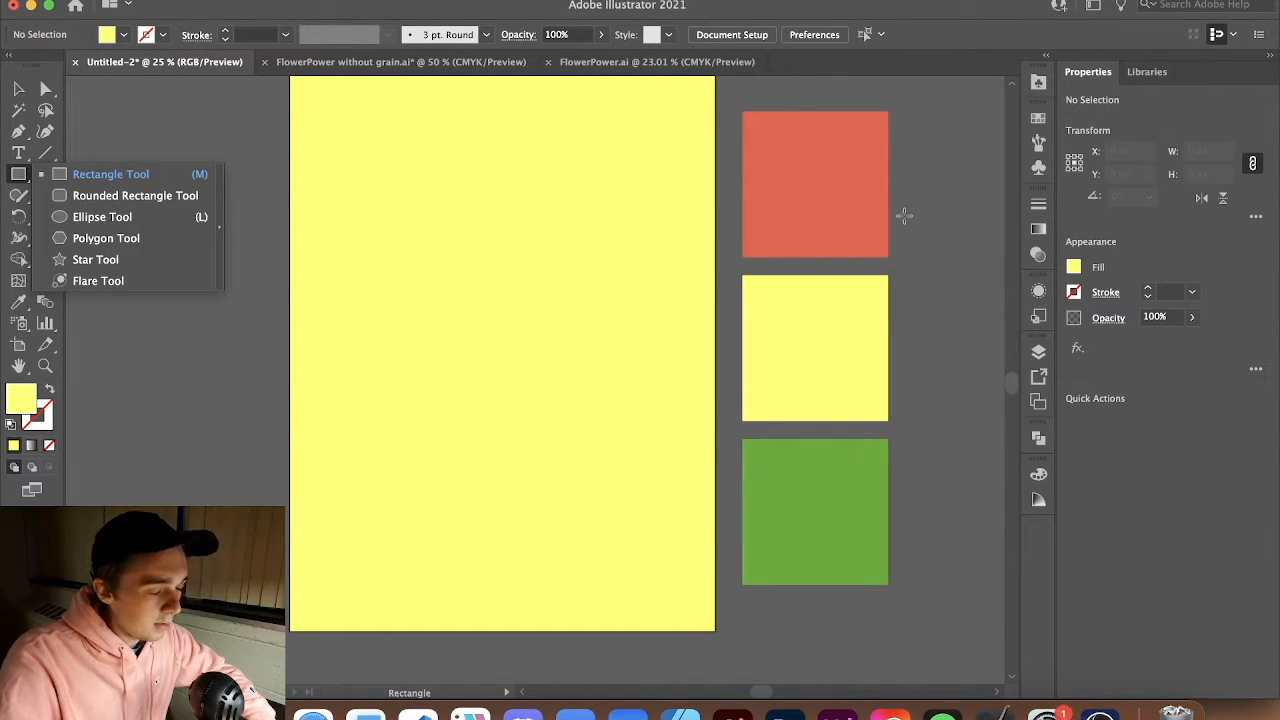
left_click(948, 211)
left_click(822, 462)
key("v")
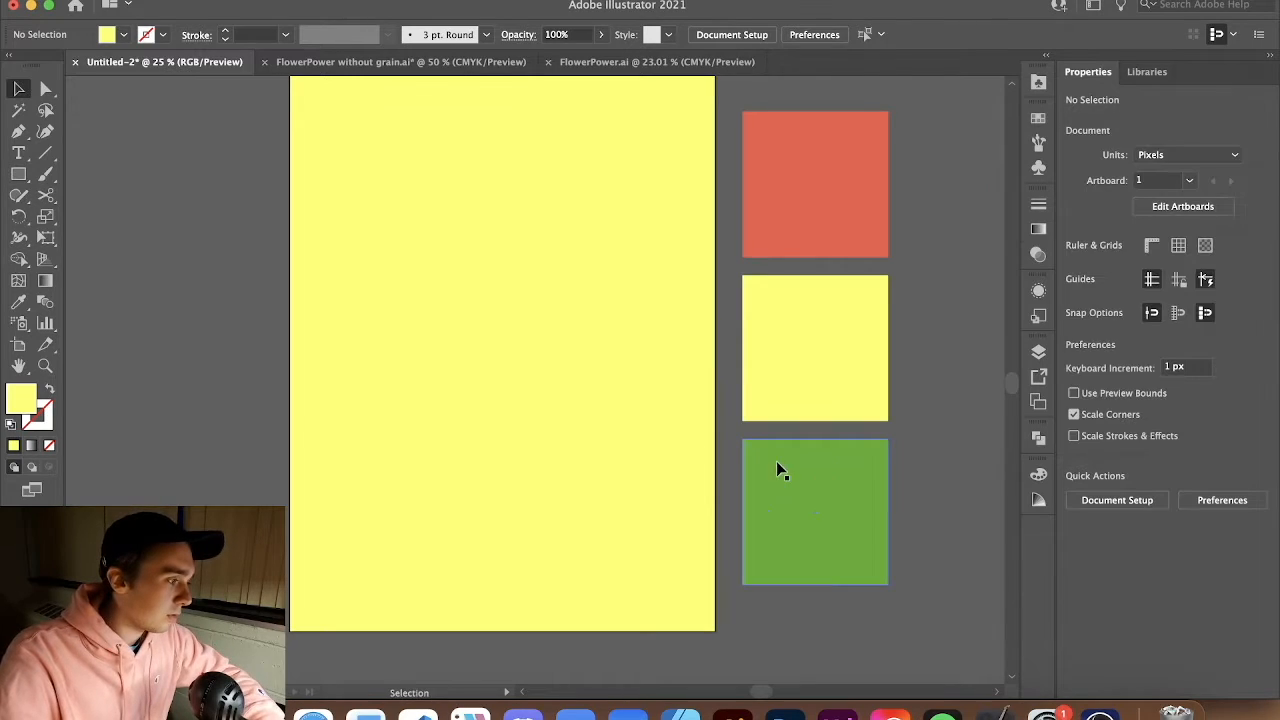
key("i")
left_click(791, 226)
key("c")
key("v")
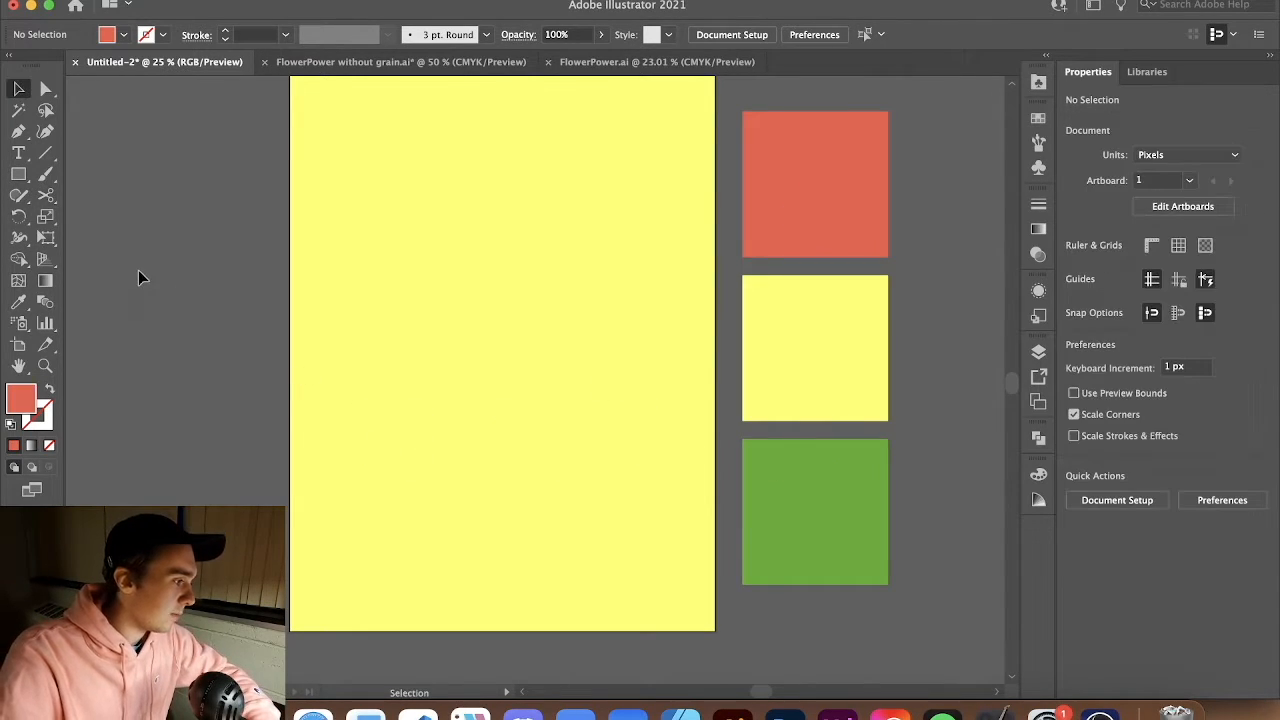
Draw a red rounded rectangle about 804 x 466 px in the upper part of the artboard
left_click(19, 175)
left_click_drag(19, 175, 74, 200)
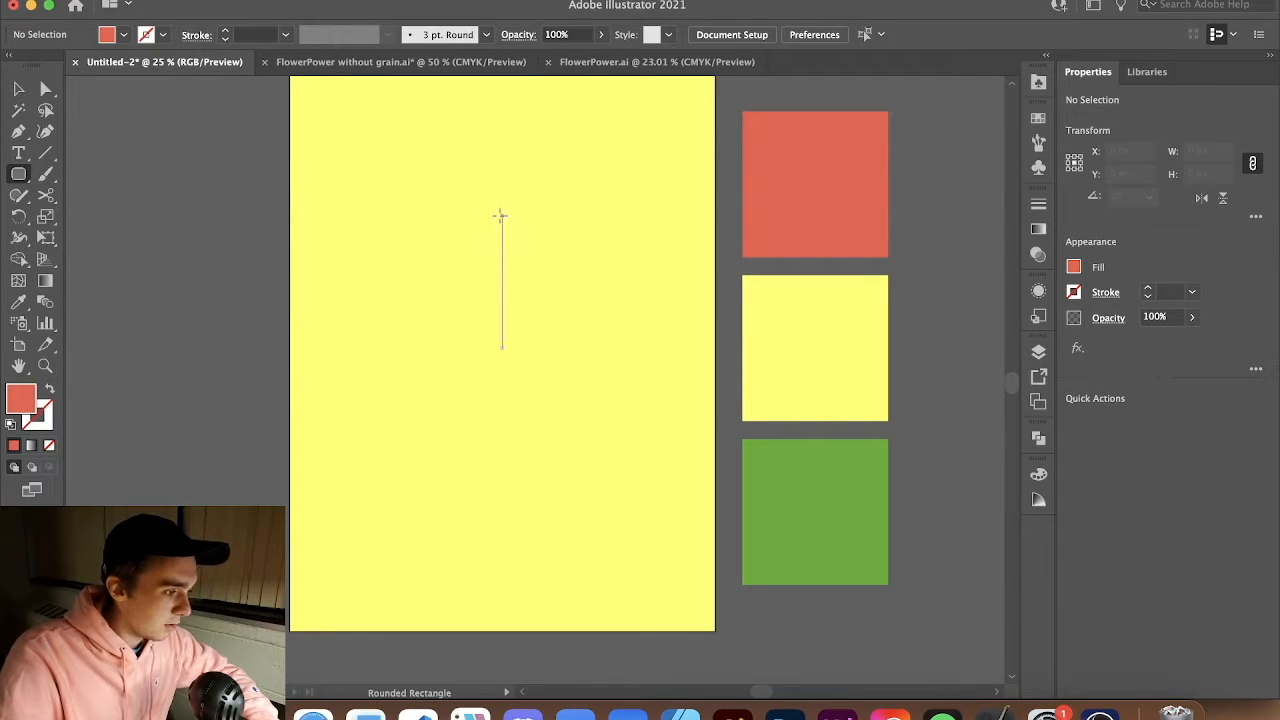
left_click_drag(502, 213, 661, 304)
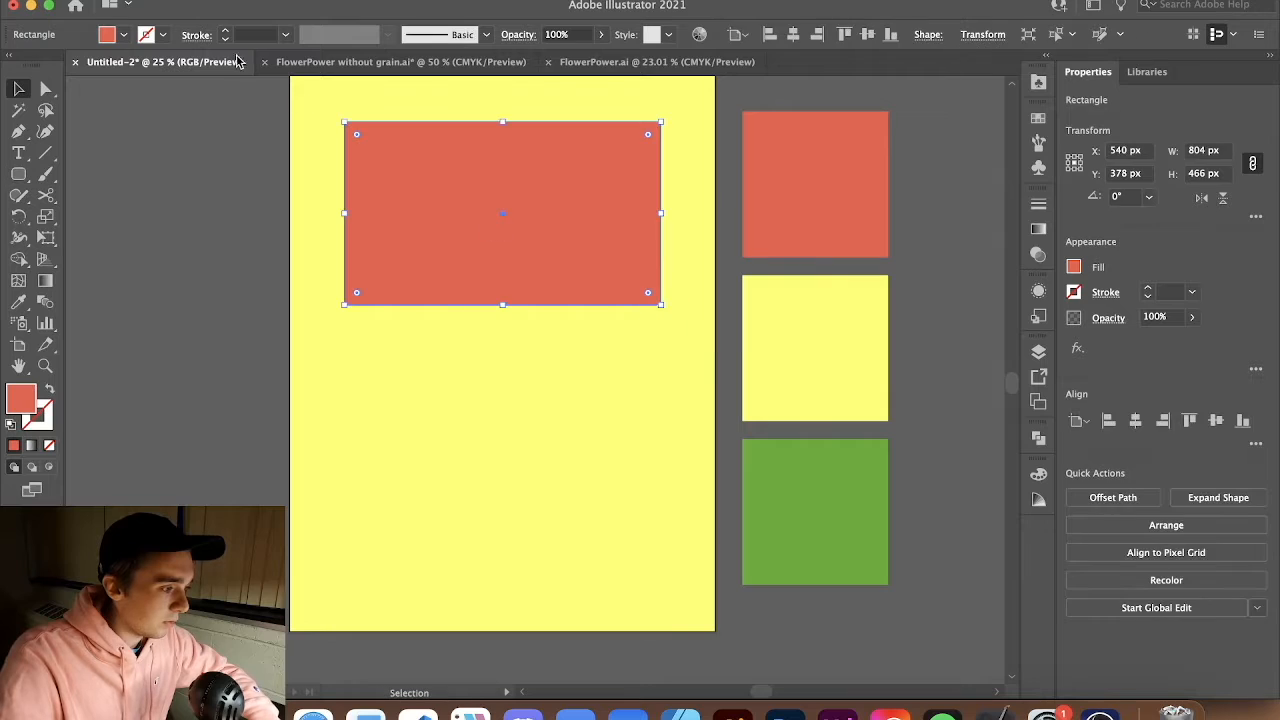
Round the rectangle's corners fully into a pill shape using the live corner widgets
key("v")
left_click_drag(359, 137, 418, 188)
left_click(157, 119)
key("shift+v")
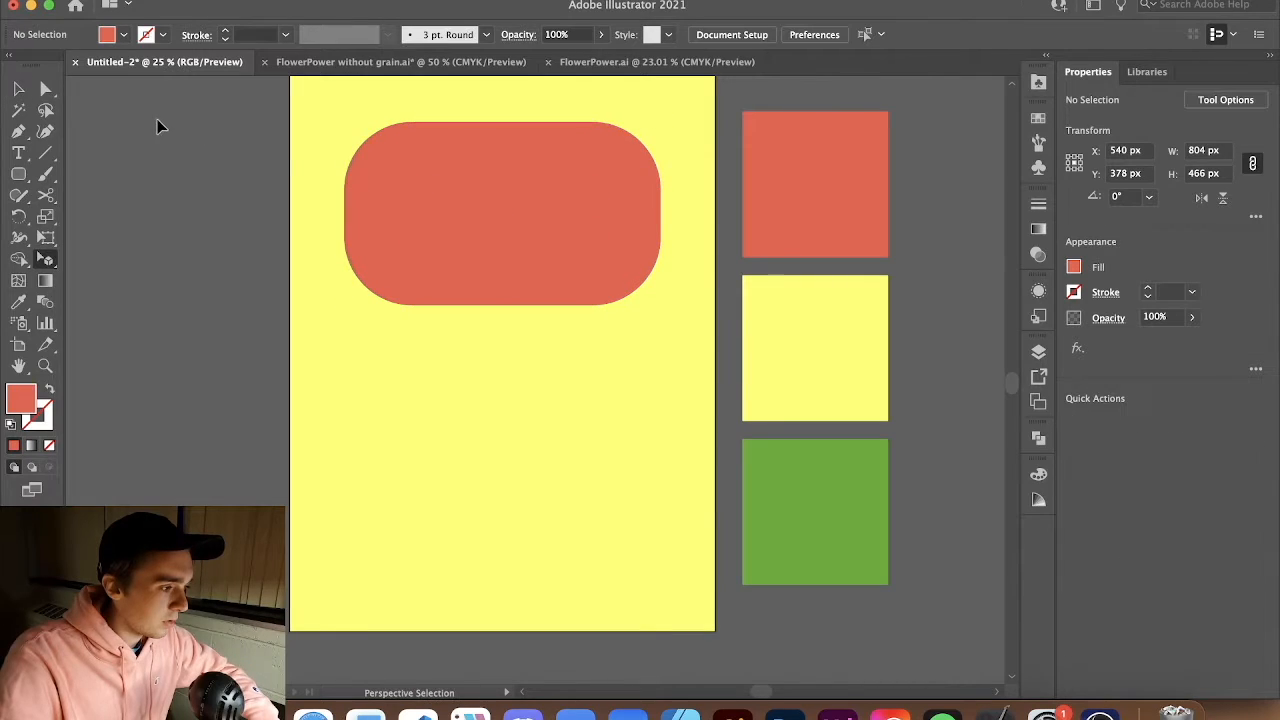
key("v")
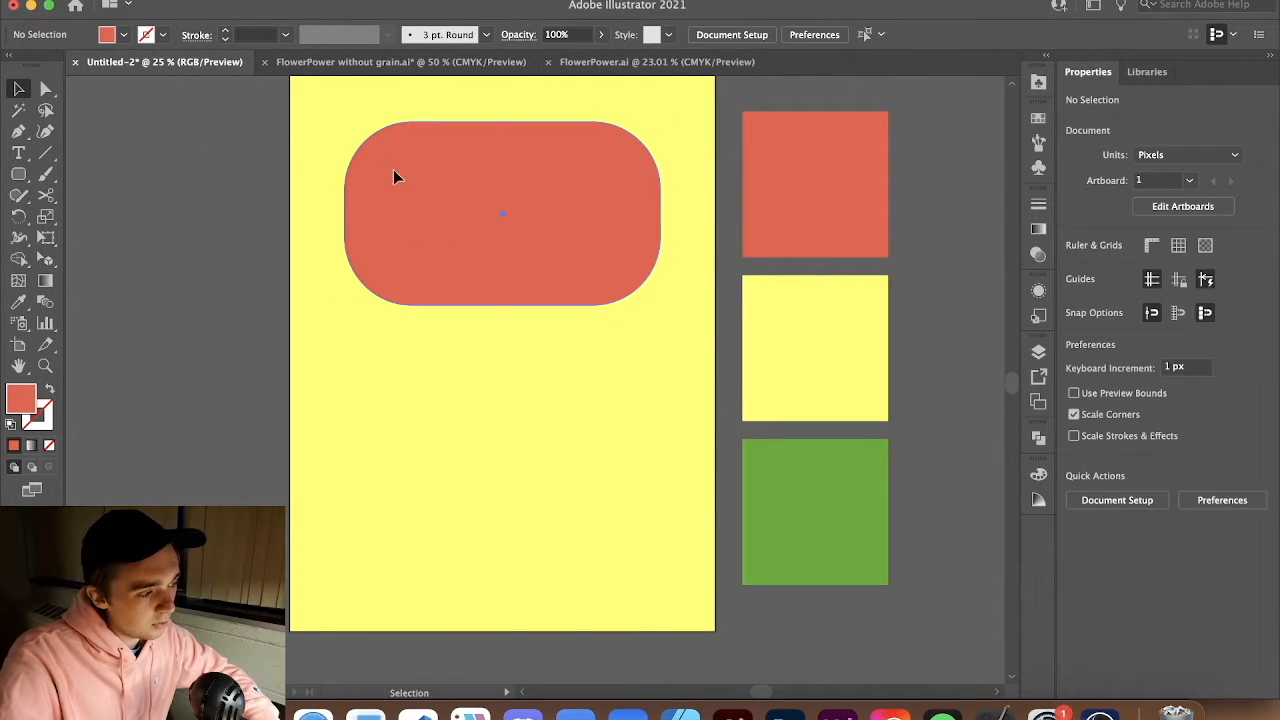
Duplicate the red pill slightly downward and fill the copy with the yellow swatch color
left_click(393, 176)
mouse_move(413, 189)
left_mouse_down()
mouse_move(485, 227)
mouse_move(388, 189)
mouse_move(420, 203)
mouse_move(405, 198)
left_mouse_up()
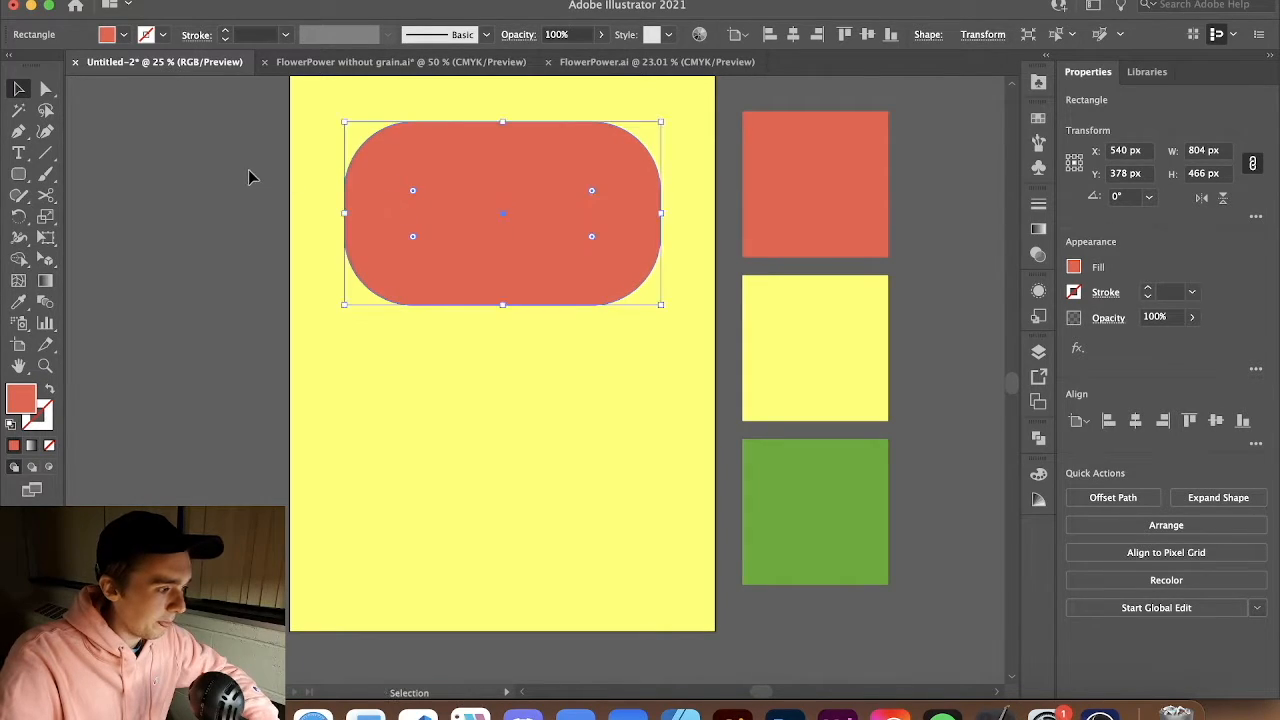
left_click(251, 177)
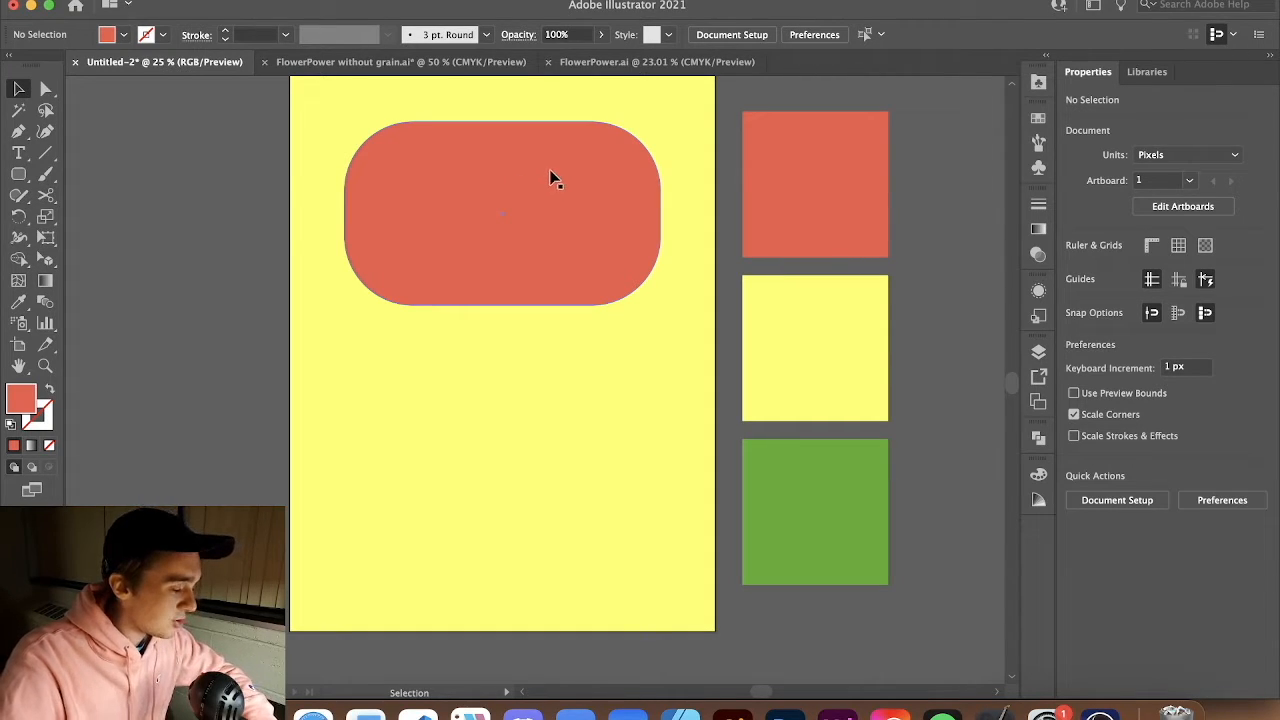
left_click_drag(551, 177, 573, 228)
key("i")
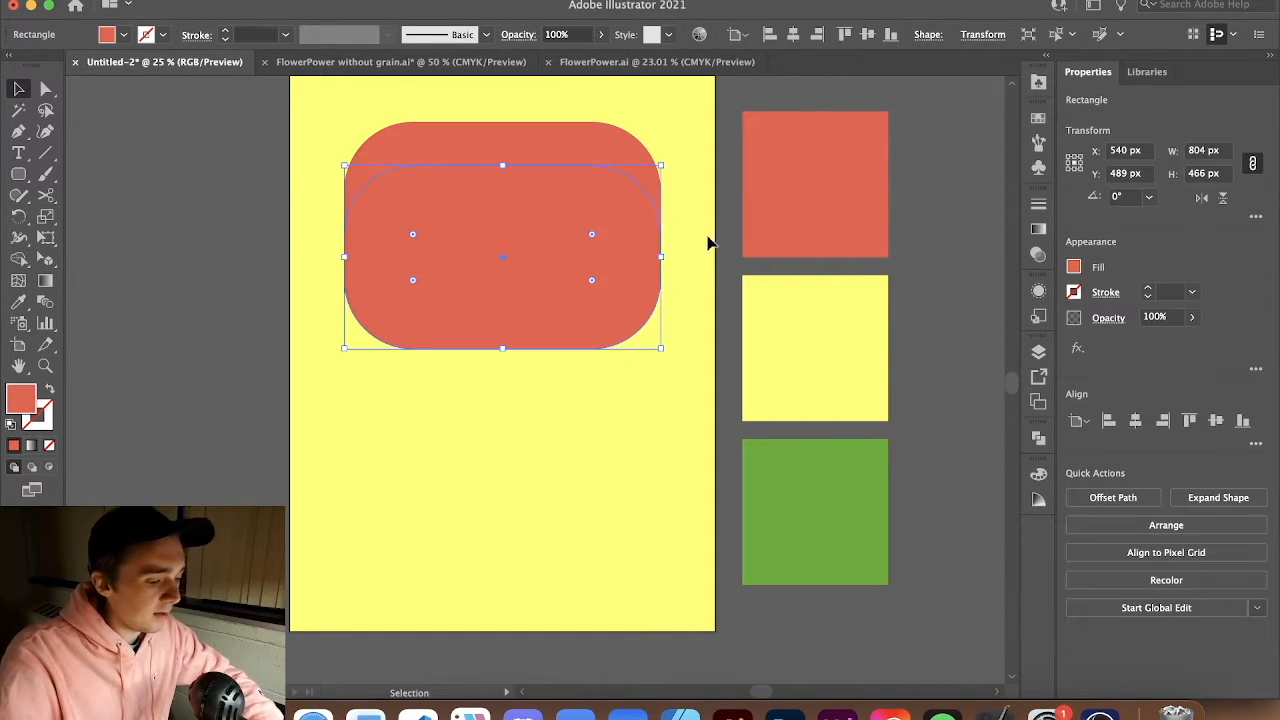
left_click(854, 380)
Scale the yellow copy down and move it inside the red pill to form an inner ring
key("v")
left_click_drag(658, 347, 630, 330)
key("super+shift+a")
left_click_drag(588, 289, 586, 242)
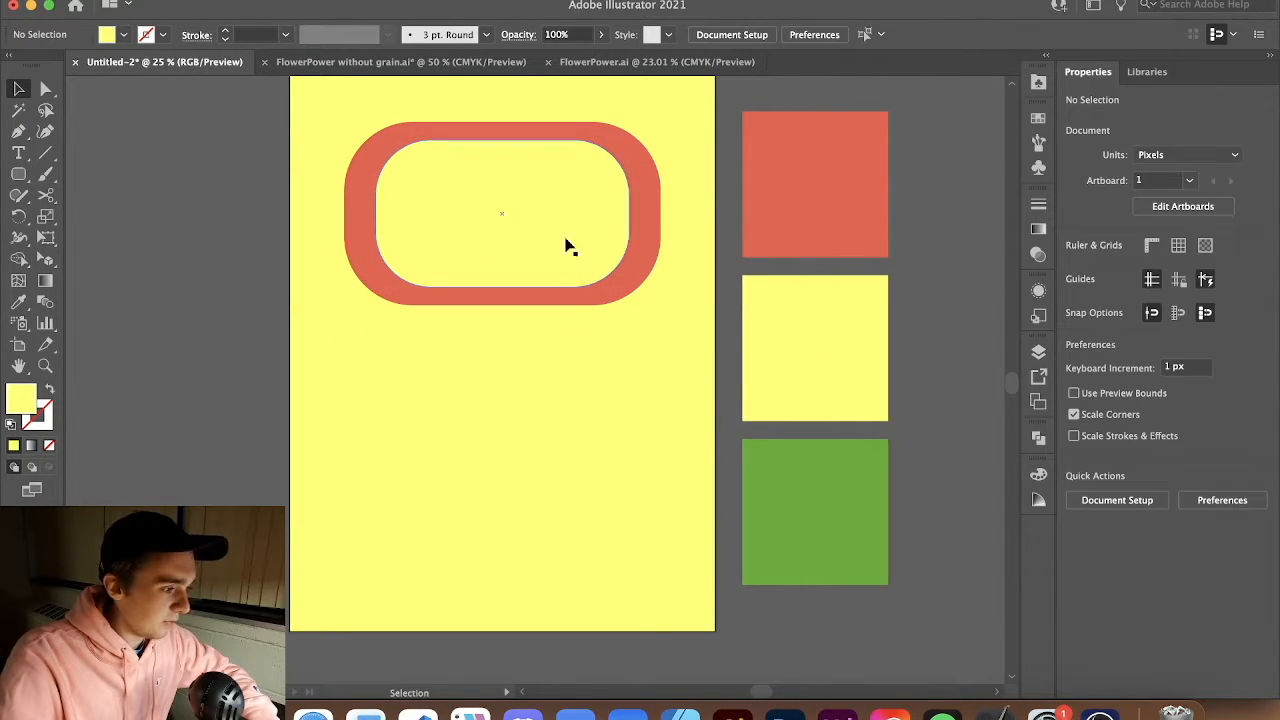
Enlarge the red pill slightly and center the yellow inner pill within it to even out the ring
left_click(443, 190)
left_click(277, 183)
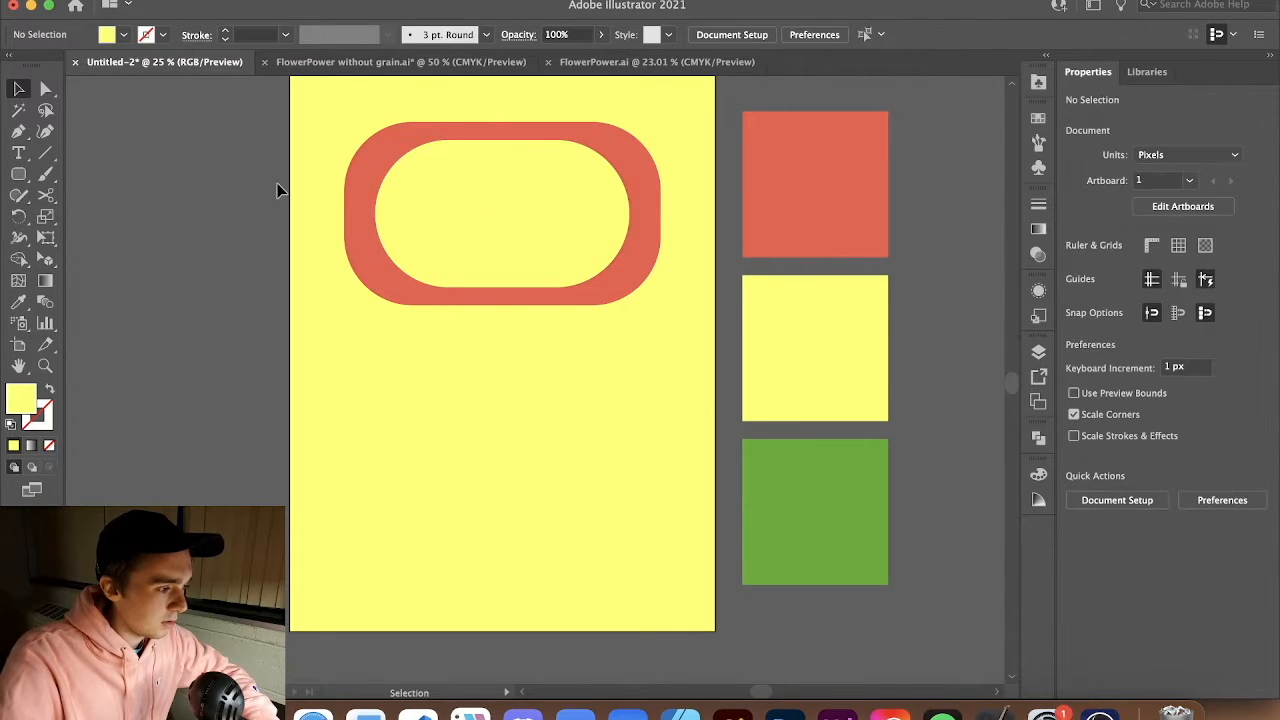
left_click(378, 172)
left_click(290, 178)
left_click(390, 142)
left_click_drag(413, 191, 563, 325)
left_click(173, 156)
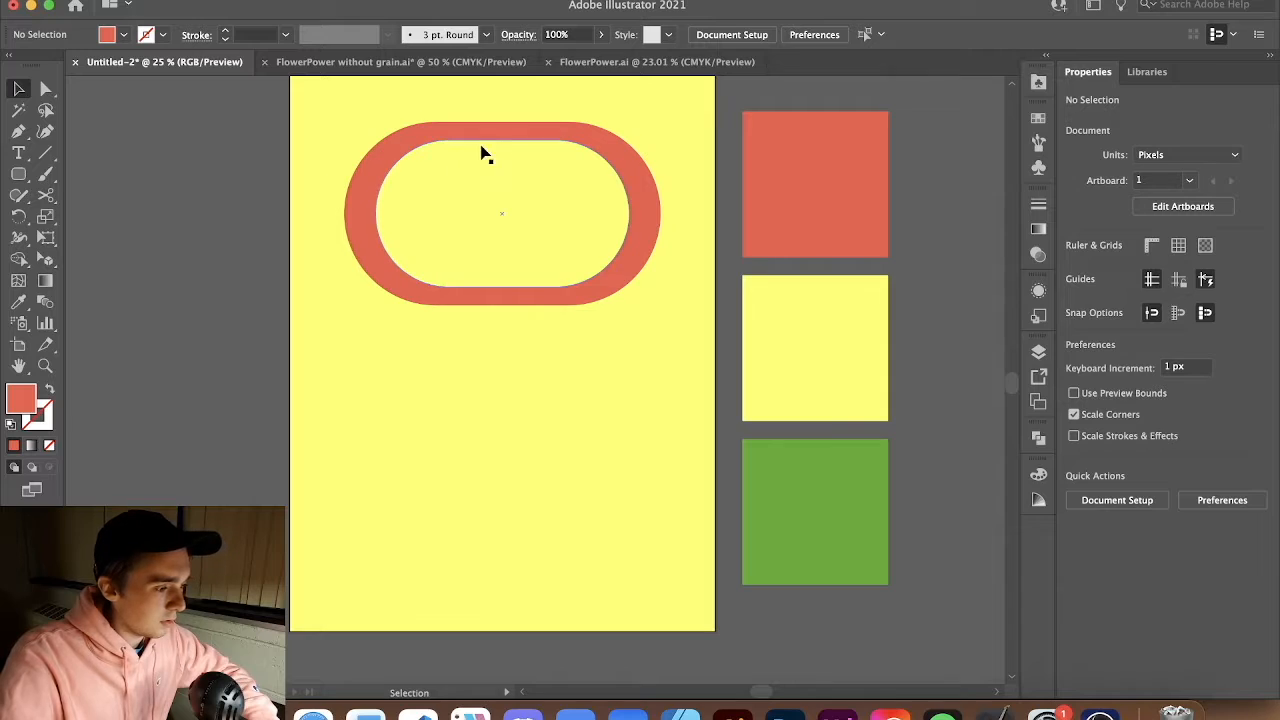
left_click(509, 129)
left_click_drag(344, 121, 297, 117)
left_click(757, 94)
left_click_drag(541, 230, 546, 231)
left_click(546, 231, "shift")
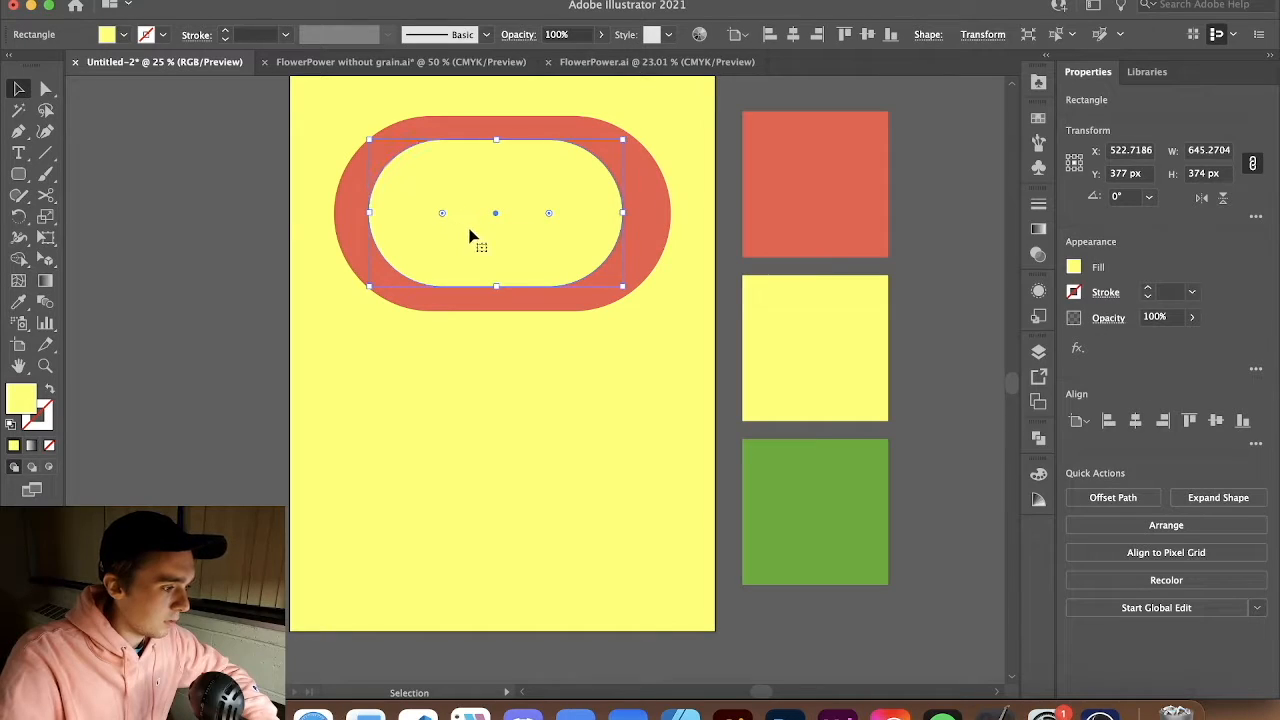
left_click(300, 251)
left_click_drag(533, 233, 541, 233)
left_click(657, 217)
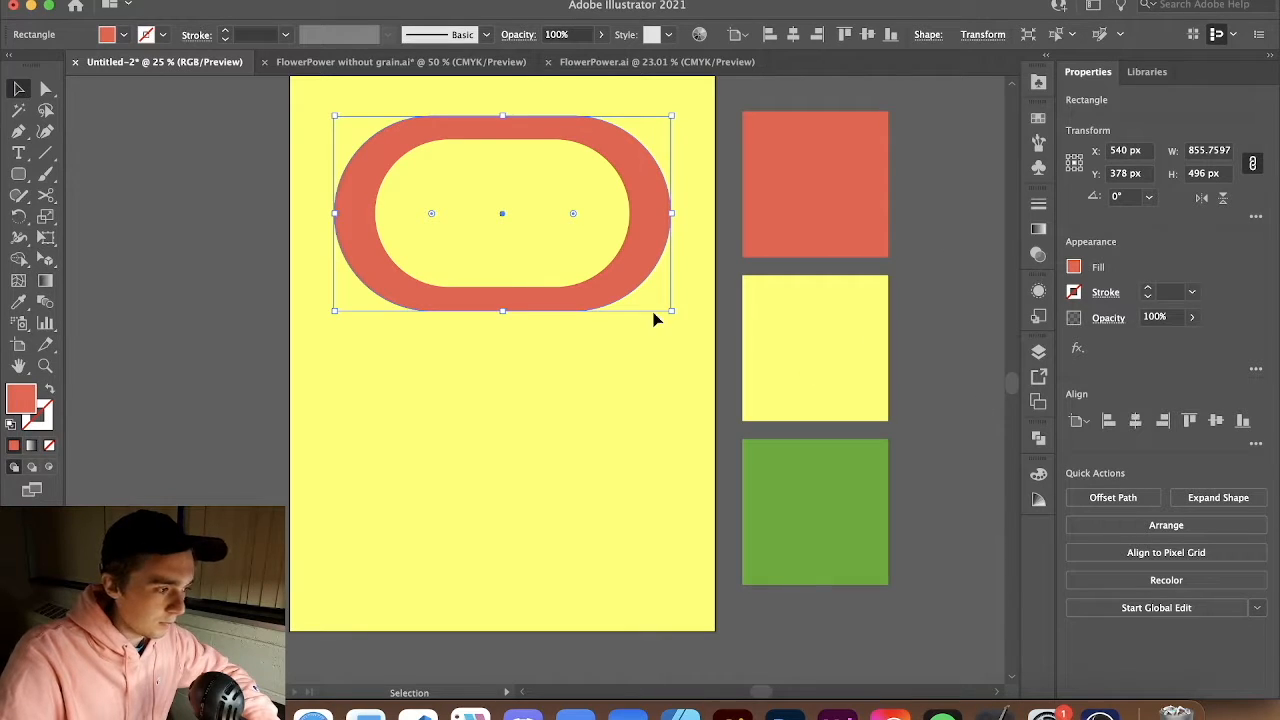
left_click(962, 371)
left_click(585, 240)
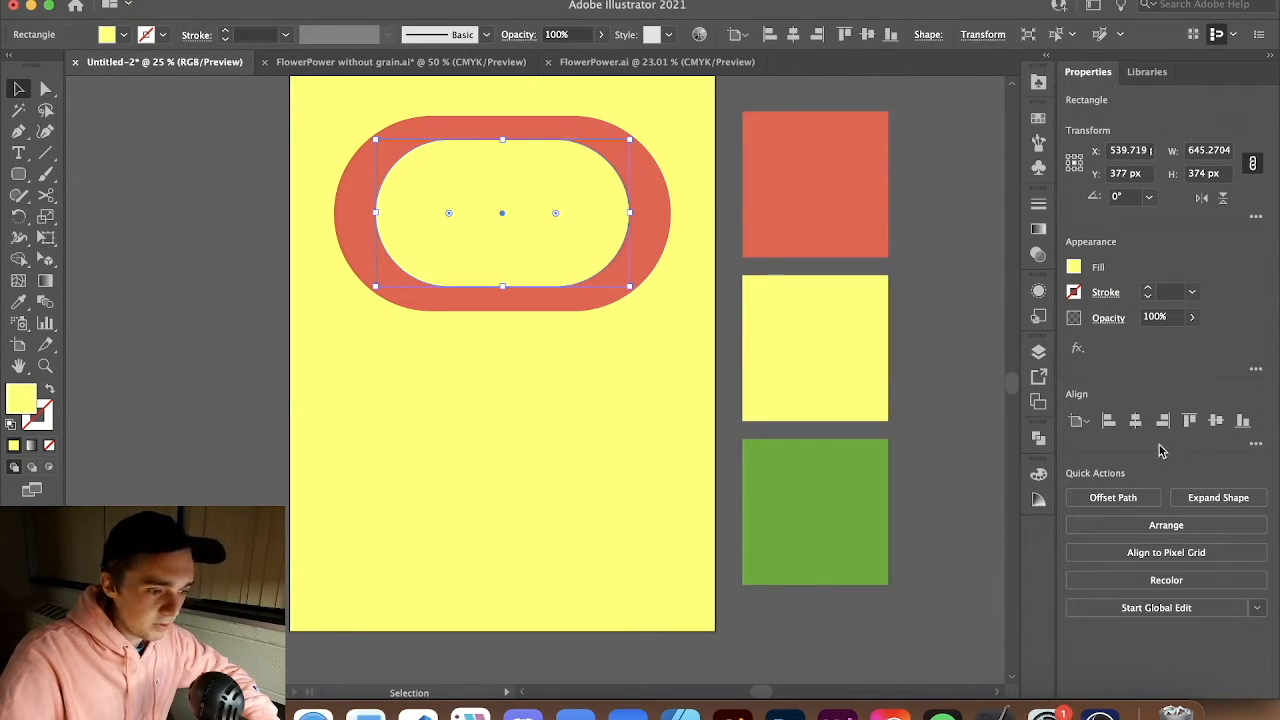
left_click(918, 412)
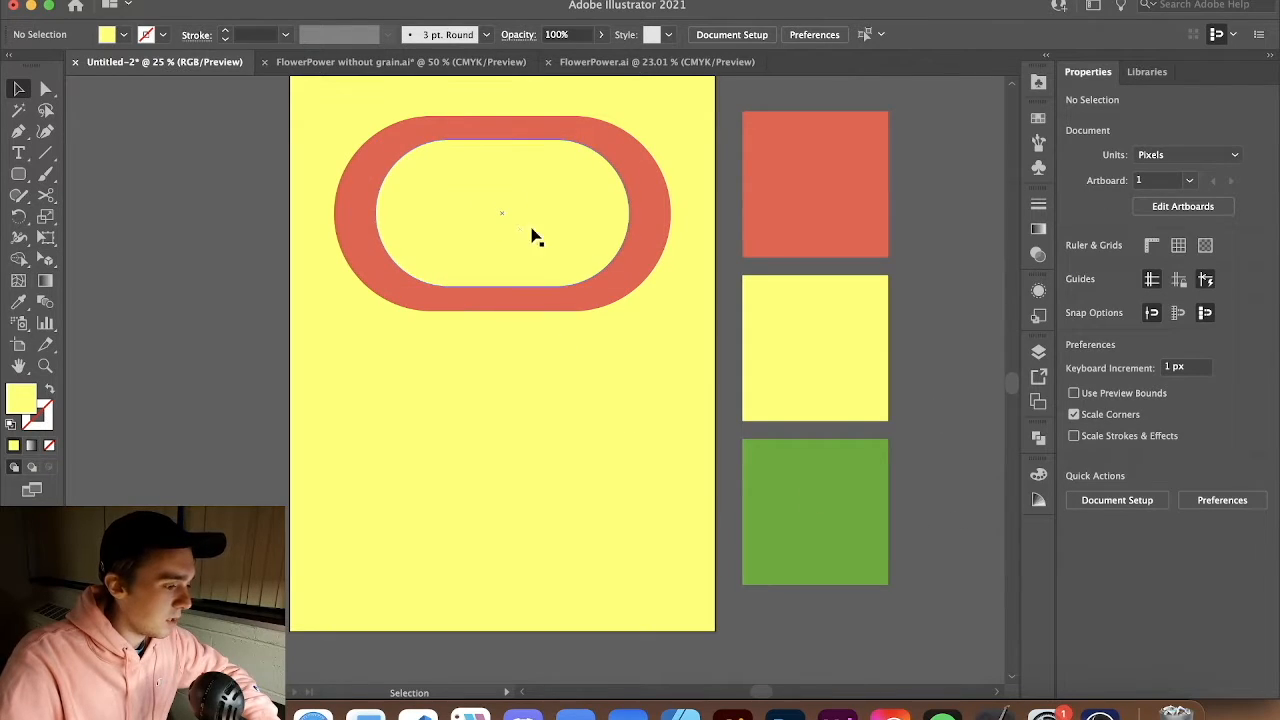
Draw a black vertical rounded rectangle about 52 x 180 px inside the ring as the left eye
scroll(470, 167, "up", 3)
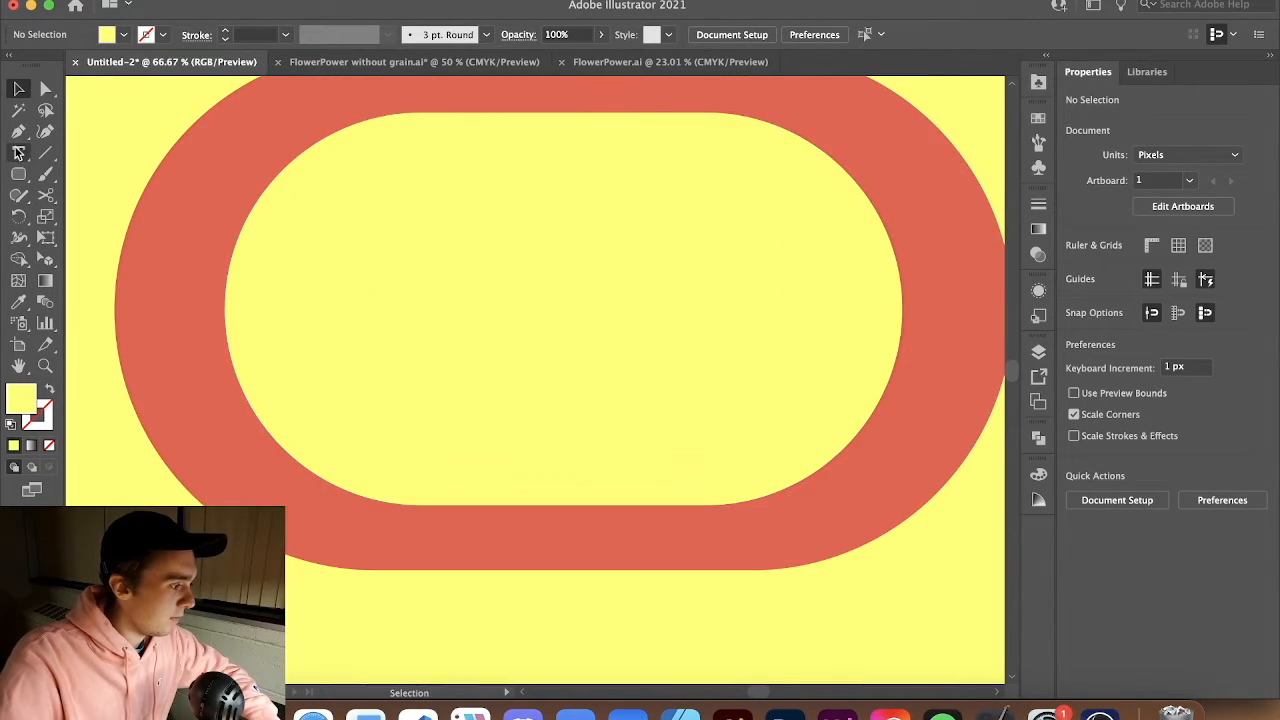
left_click(18, 174)
left_click_drag(354, 272, 392, 367)
key("v")
left_click_drag(335, 200, 381, 272)
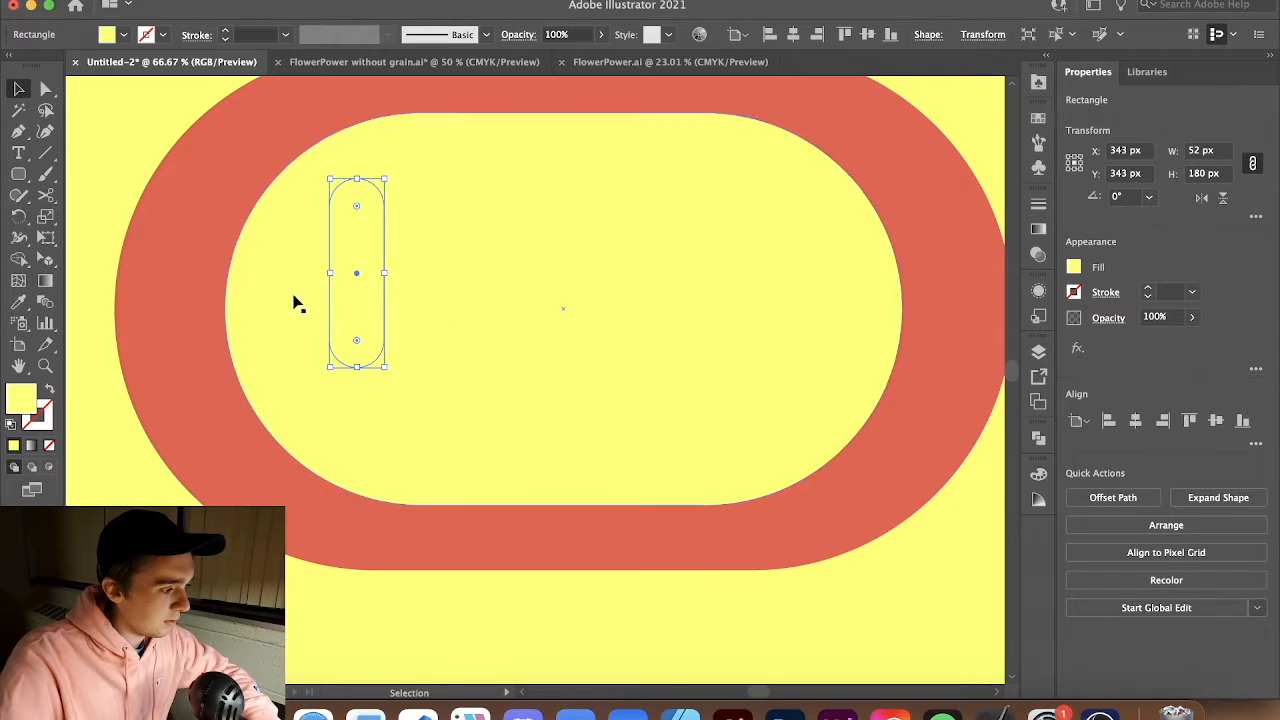
double_click(18, 397)
type("000000")
key("Return")
left_click_drag(356, 222, 748, 270)
key("Delete")
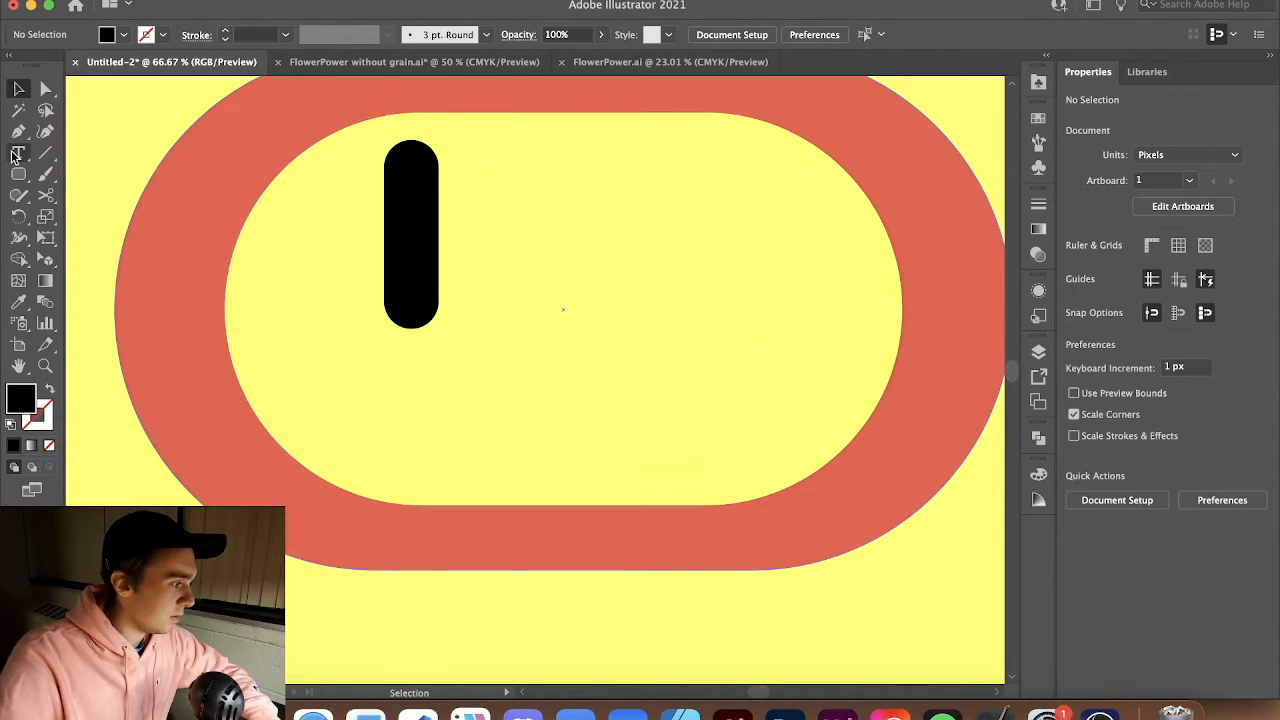
Draw a small white rounded rectangle about 20 x 60 px in the top of the eye as its highlight
left_click(18, 174)
left_click(116, 198)
left_click_drag(407, 184, 421, 215)
key("v")
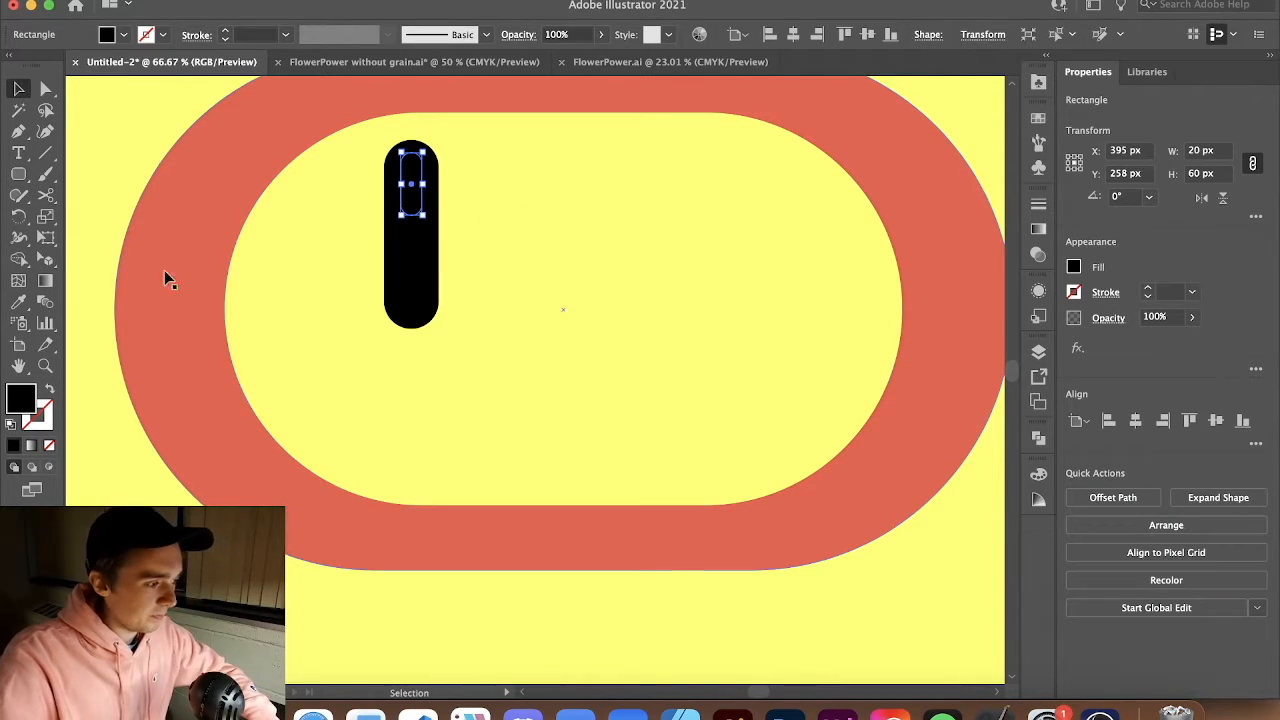
double_click(24, 406)
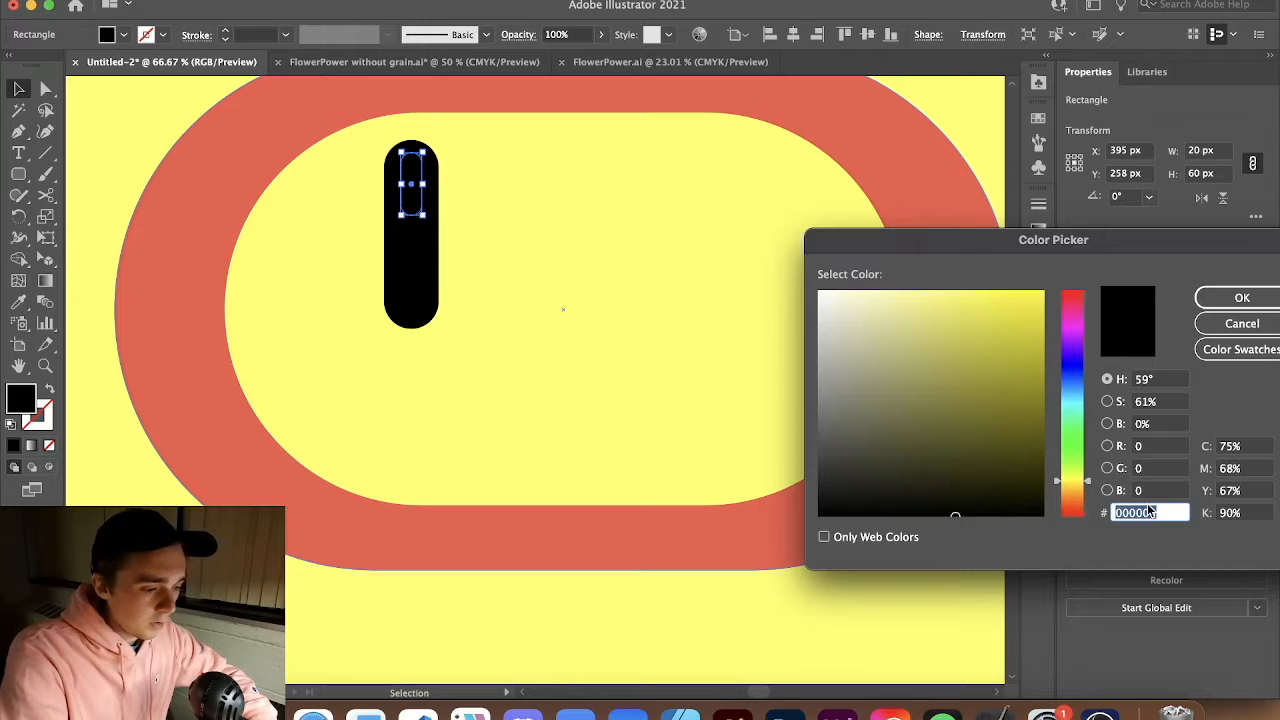
type("FFFFFFF")
key("Return")
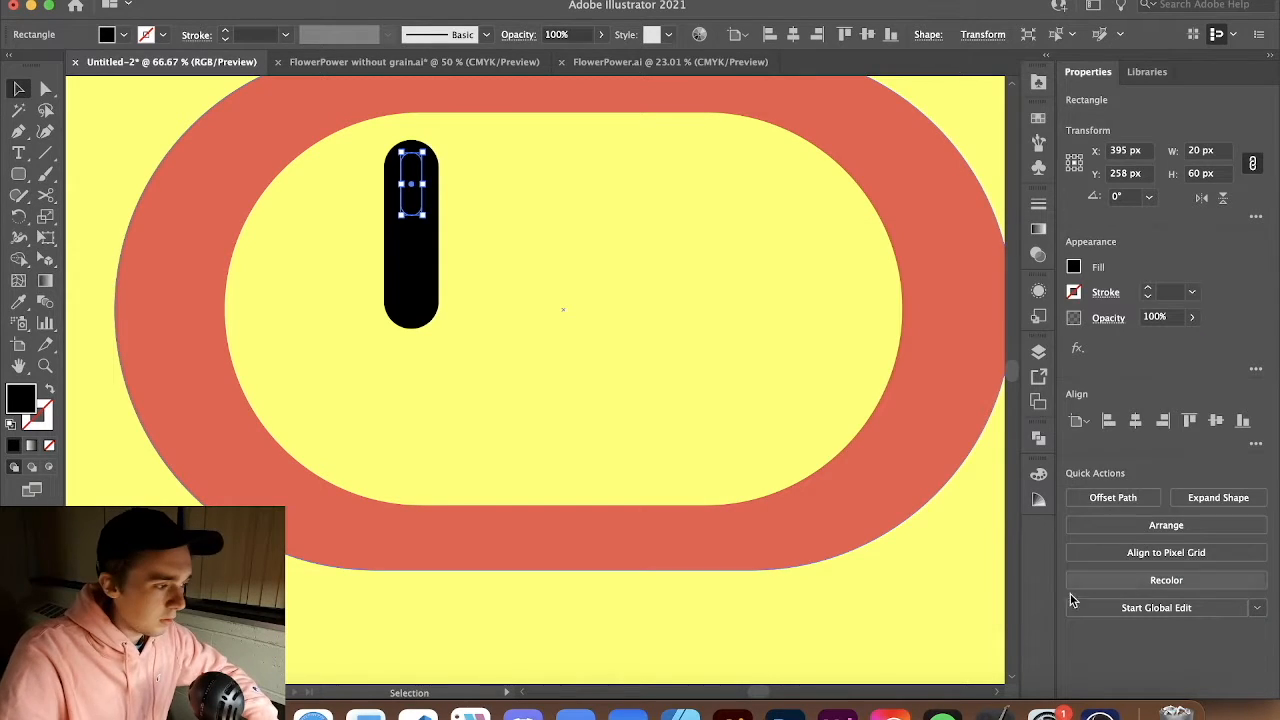
double_click(15, 398)
type("FFFFFF")
key("Return")
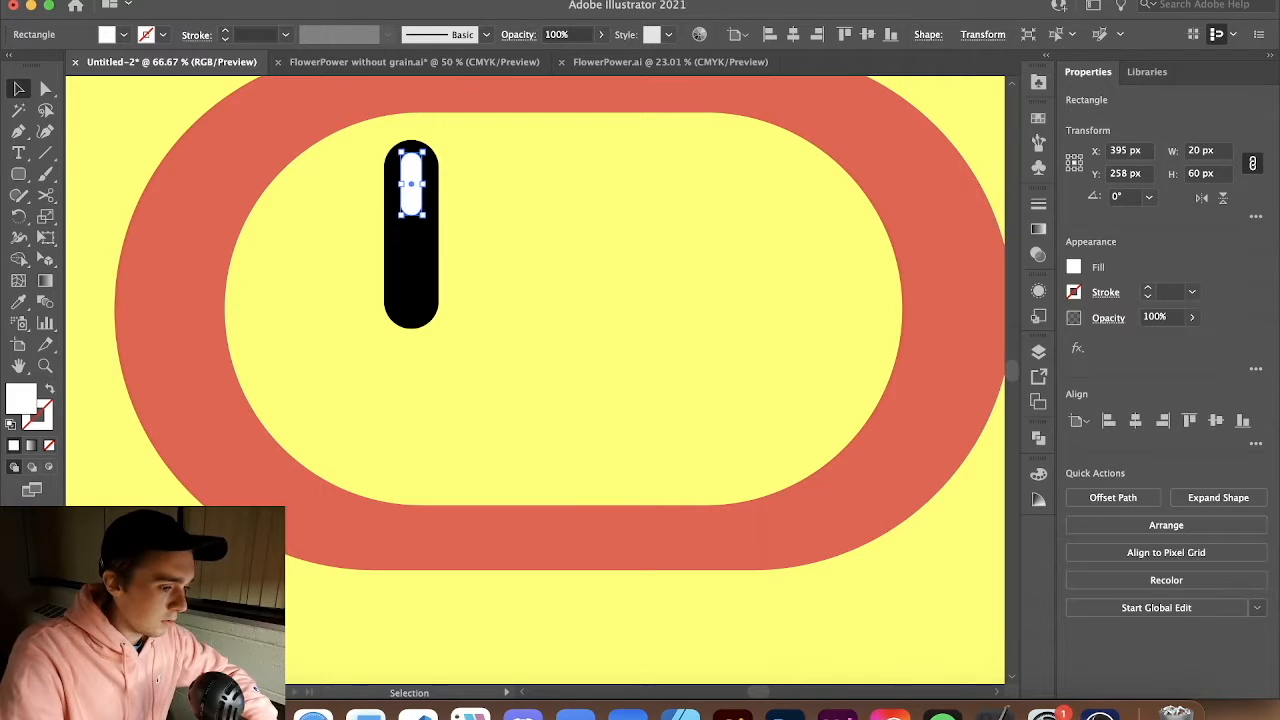
Duplicate the eye with its highlight across to the right side of the inner shape
left_click(486, 251)
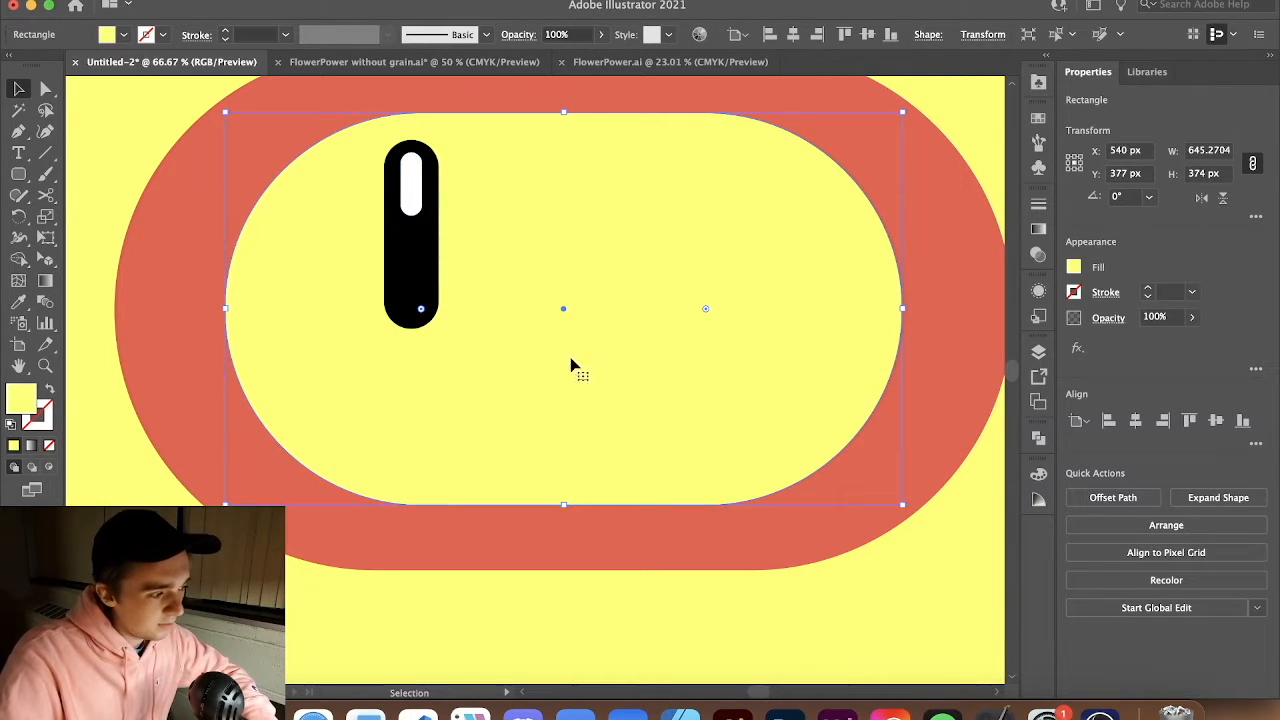
key("super+shift+a")
left_click(418, 200)
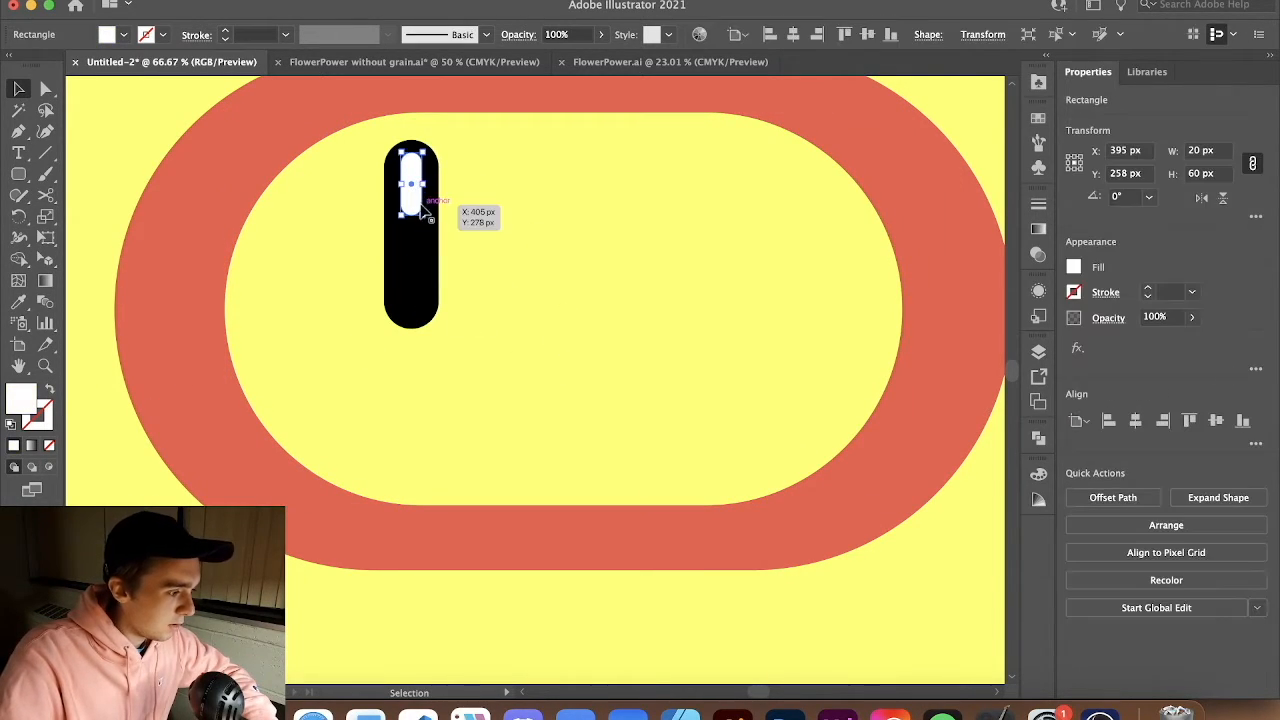
left_click_drag(421, 218, 712, 229)
left_click(414, 271, "shift")
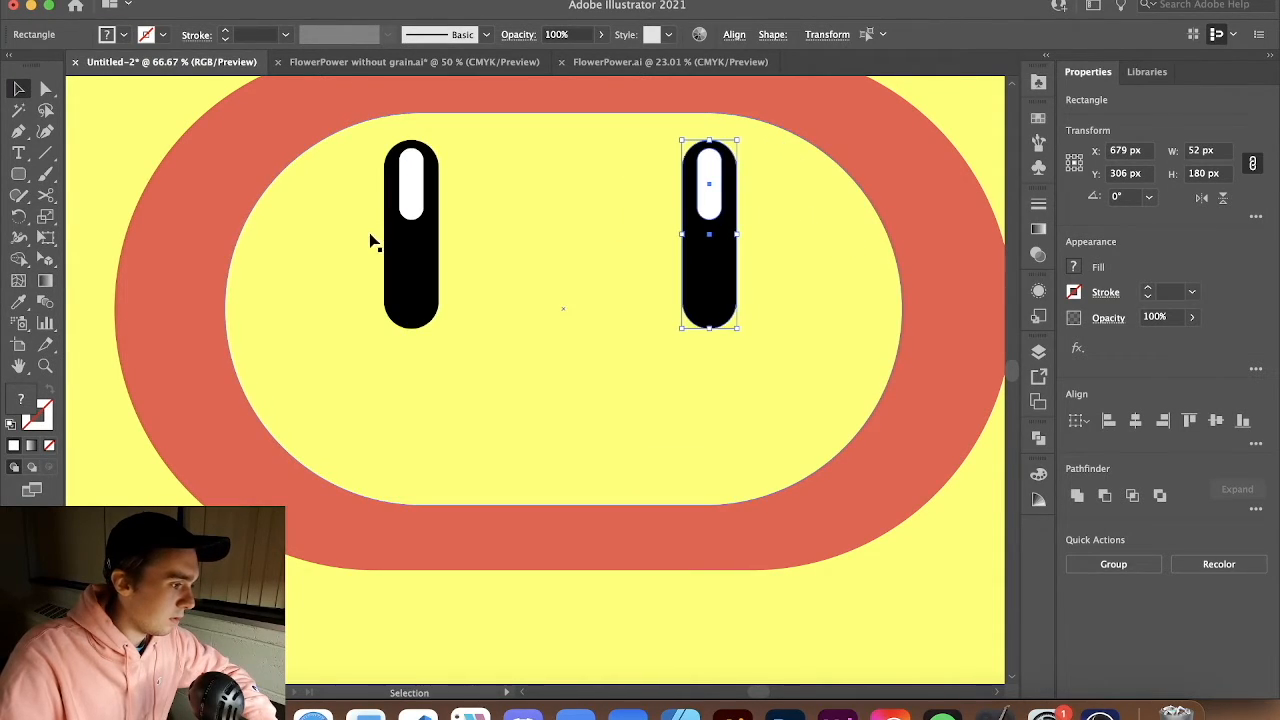
Group each eye's black pill with its white highlight
left_click(424, 250)
left_click_drag(428, 241, 427, 241)
key("super+z")
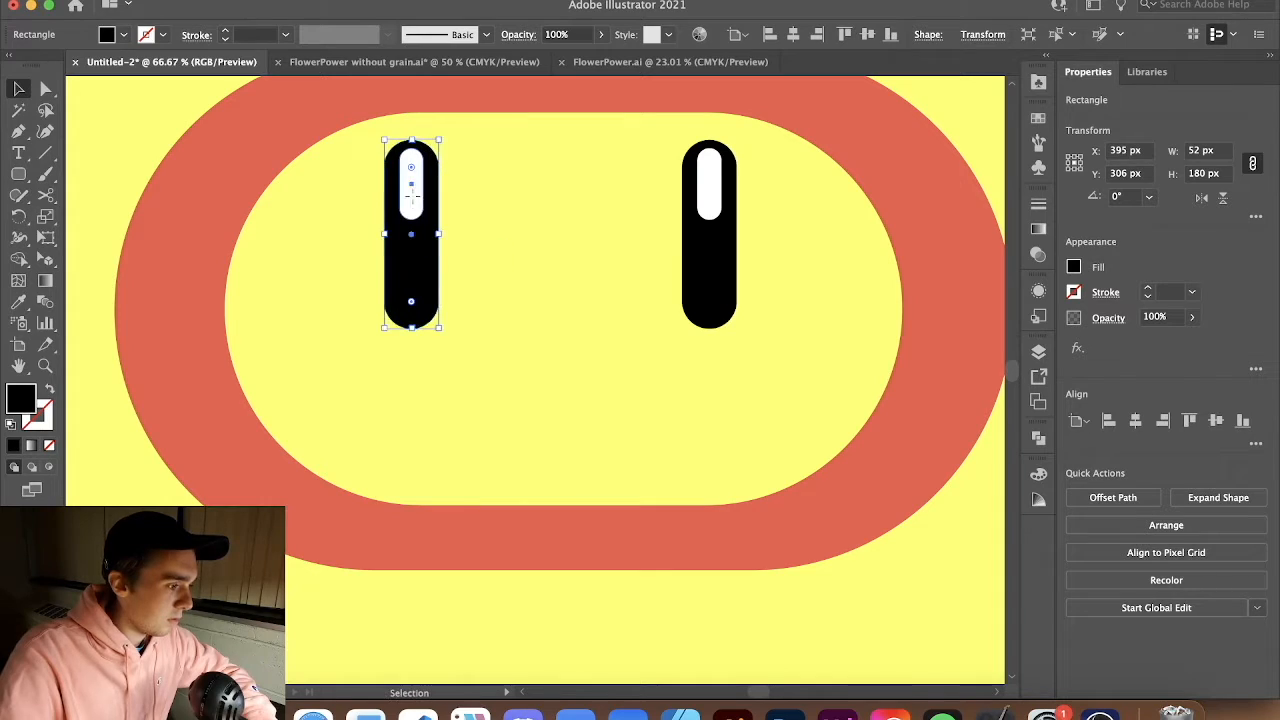
left_click(413, 205)
left_click(412, 243, "shift")
key("super+g")
left_click(701, 274)
left_click(713, 200, "shift")
key("super+g")
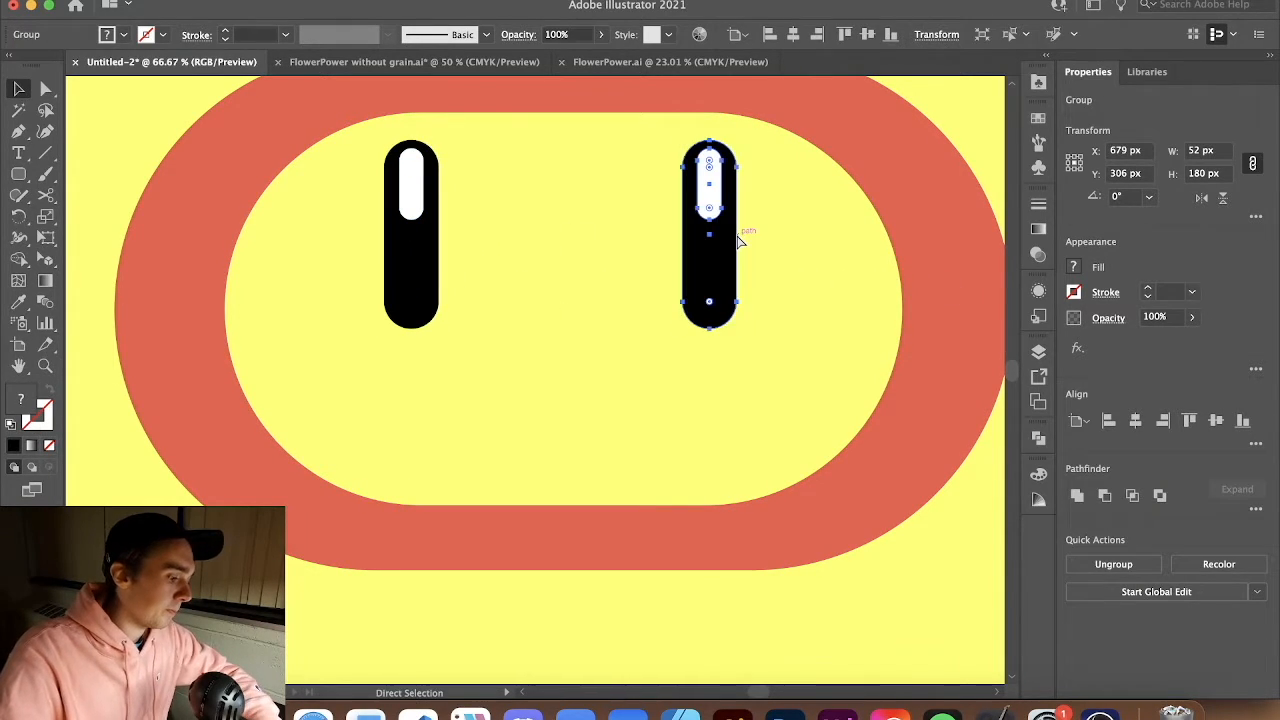
key("Delete")
left_click_drag(432, 258, 692, 265)
scroll(716, 257, "down", 2)
left_click_drag(573, 262, 581, 262)
key("super+z")
left_click(404, 318)
left_click(151, 217)
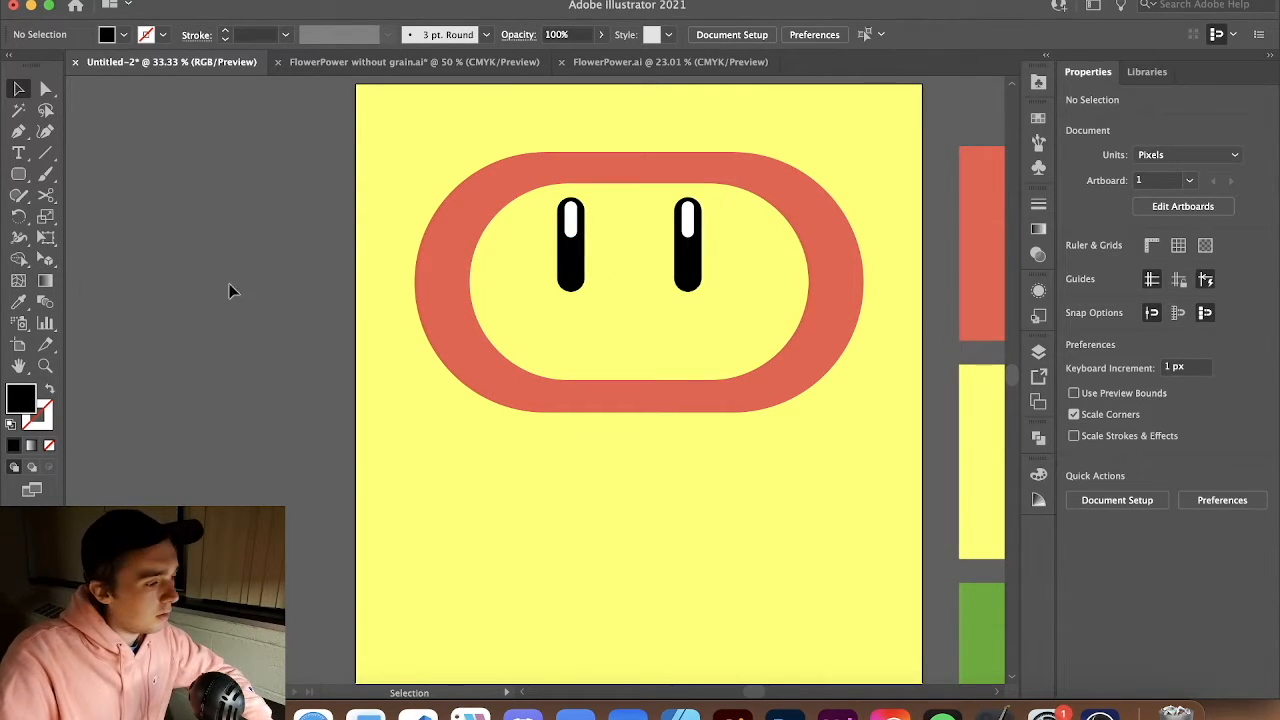
scroll(433, 355, "right", 5)
scroll(433, 355, "down", 4)
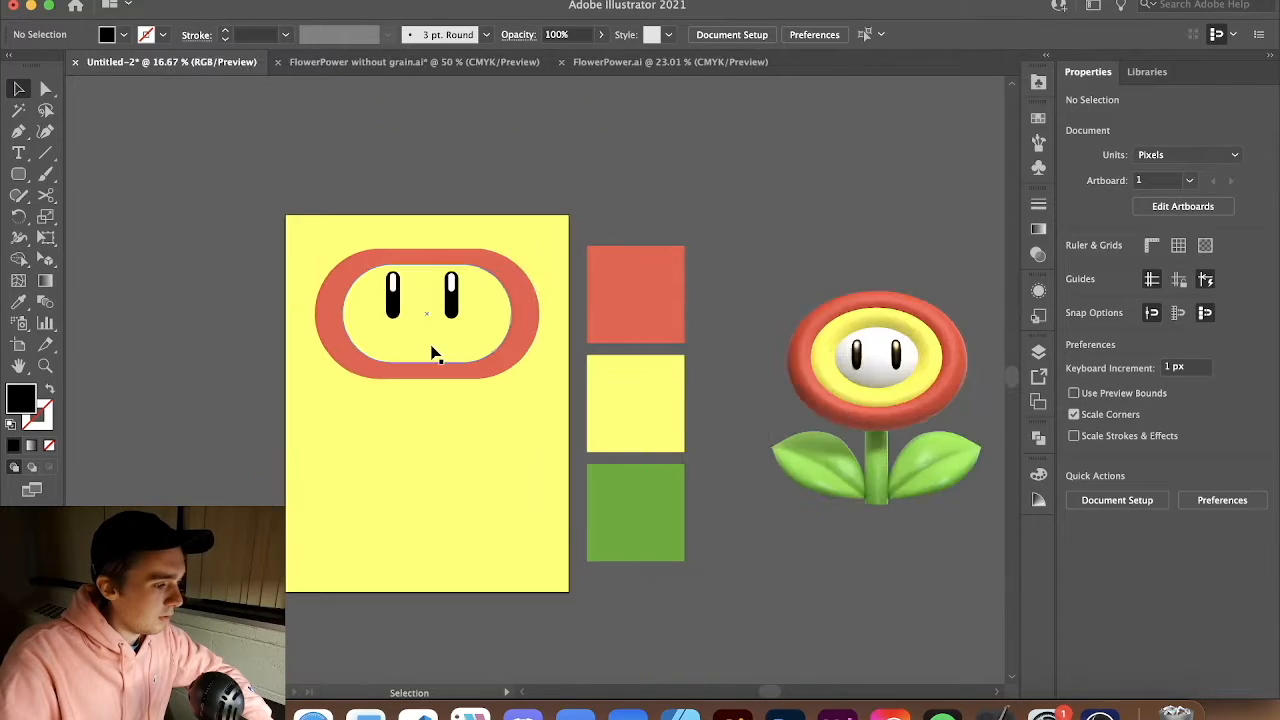
scroll(411, 346, "up", 4)
Move both eyes down below the ring, out of the way
left_click(391, 290)
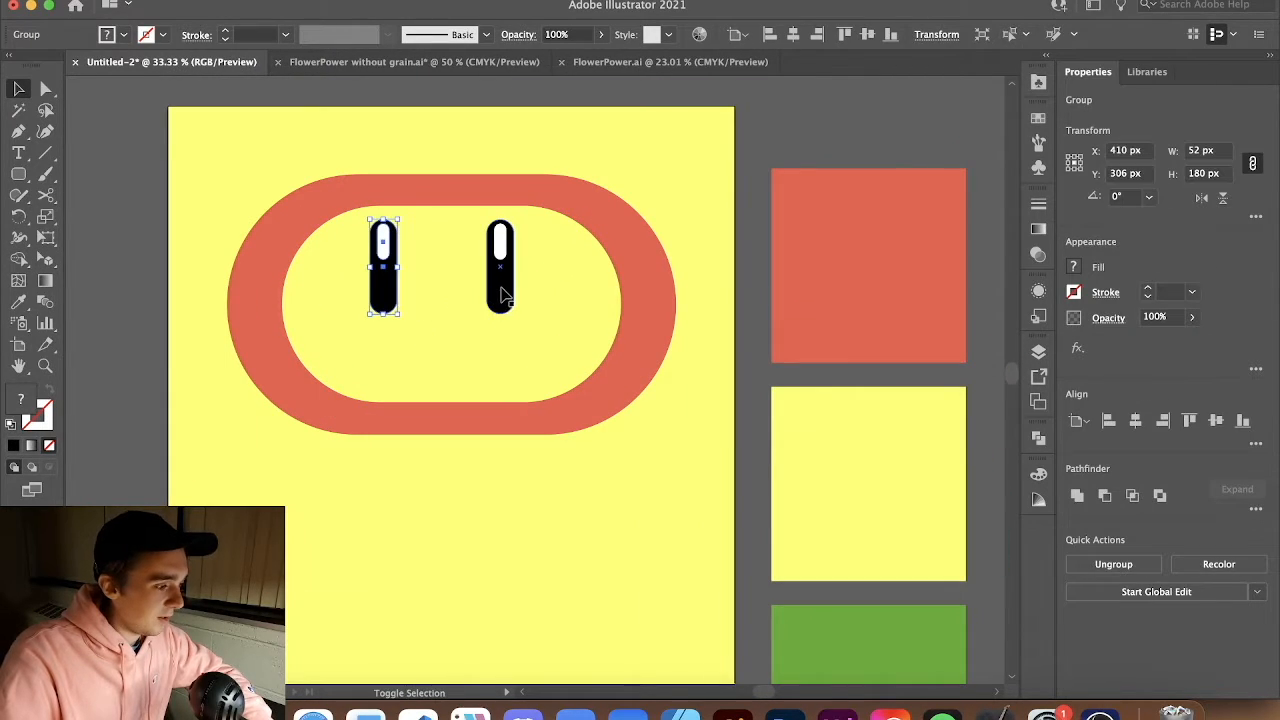
left_click(502, 294, "shift")
left_click(501, 293, "shift")
left_click(507, 283, "shift")
left_click_drag(508, 287, 508, 554)
Duplicate the yellow inner pill, scale the copy down to about 476 x 276 px, and fill it white as the face
left_click_drag(526, 283, 537, 358)
left_click_drag(622, 478, 578, 452)
left_click_drag(520, 403, 518, 332)
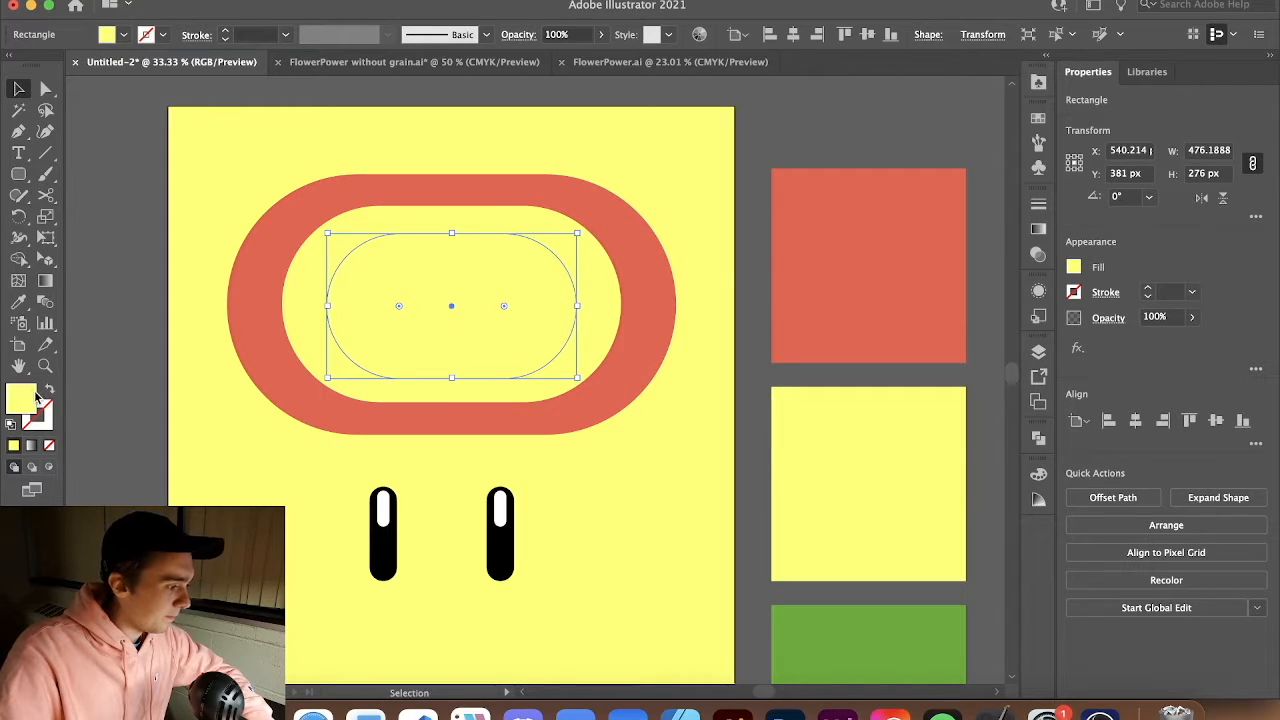
double_click(34, 397)
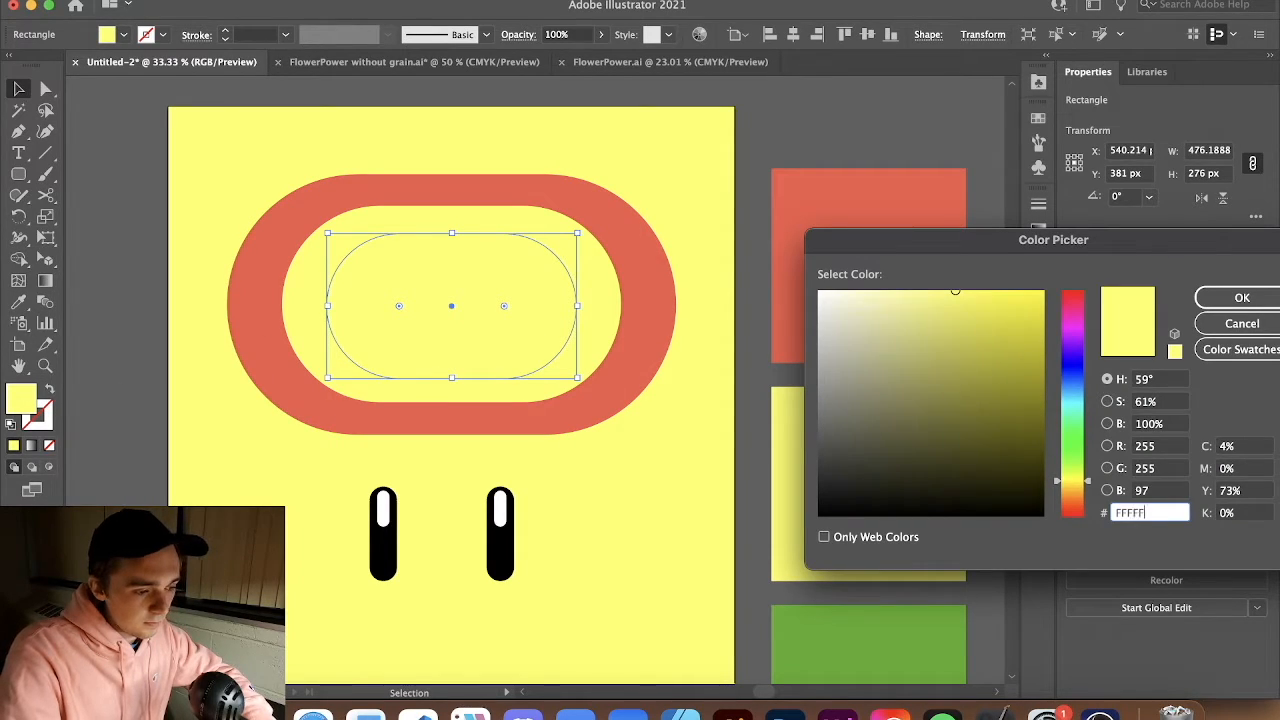
key("Return")
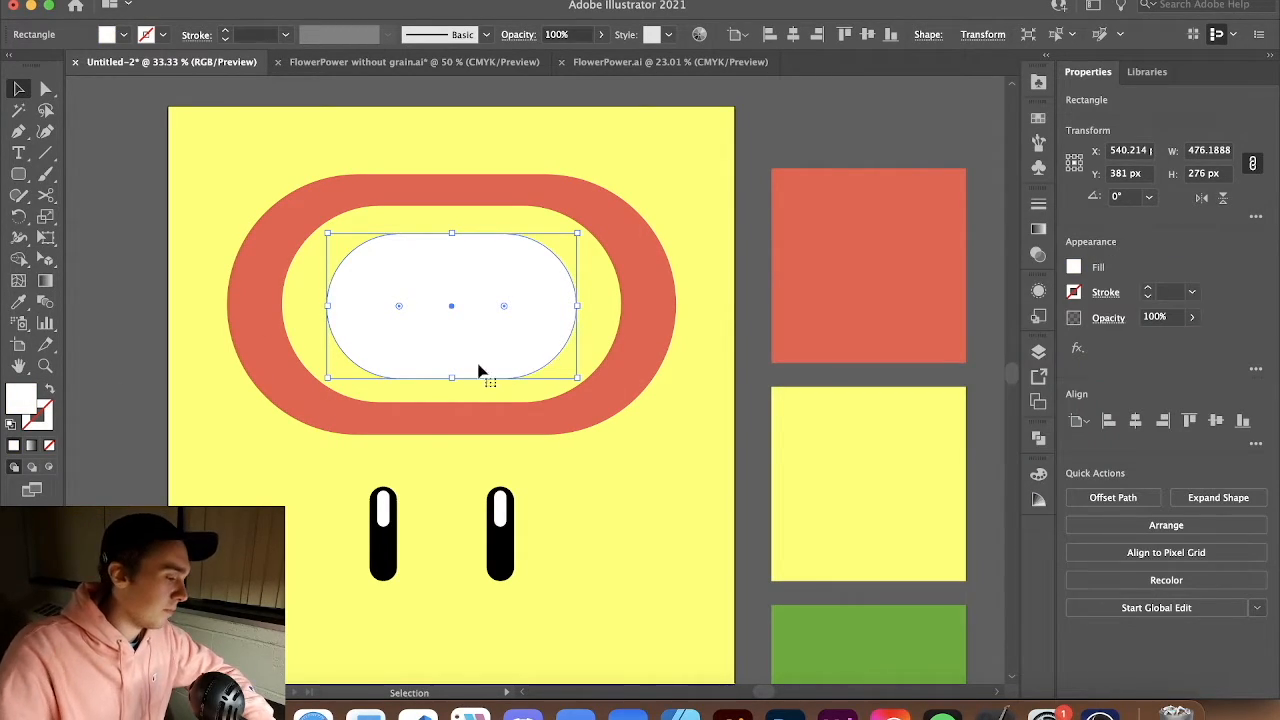
Move both eyes back up onto the white face shape
left_click(149, 466)
left_click_drag(149, 466, 586, 586)
left_click_drag(504, 567, 500, 312)
left_click(545, 665)
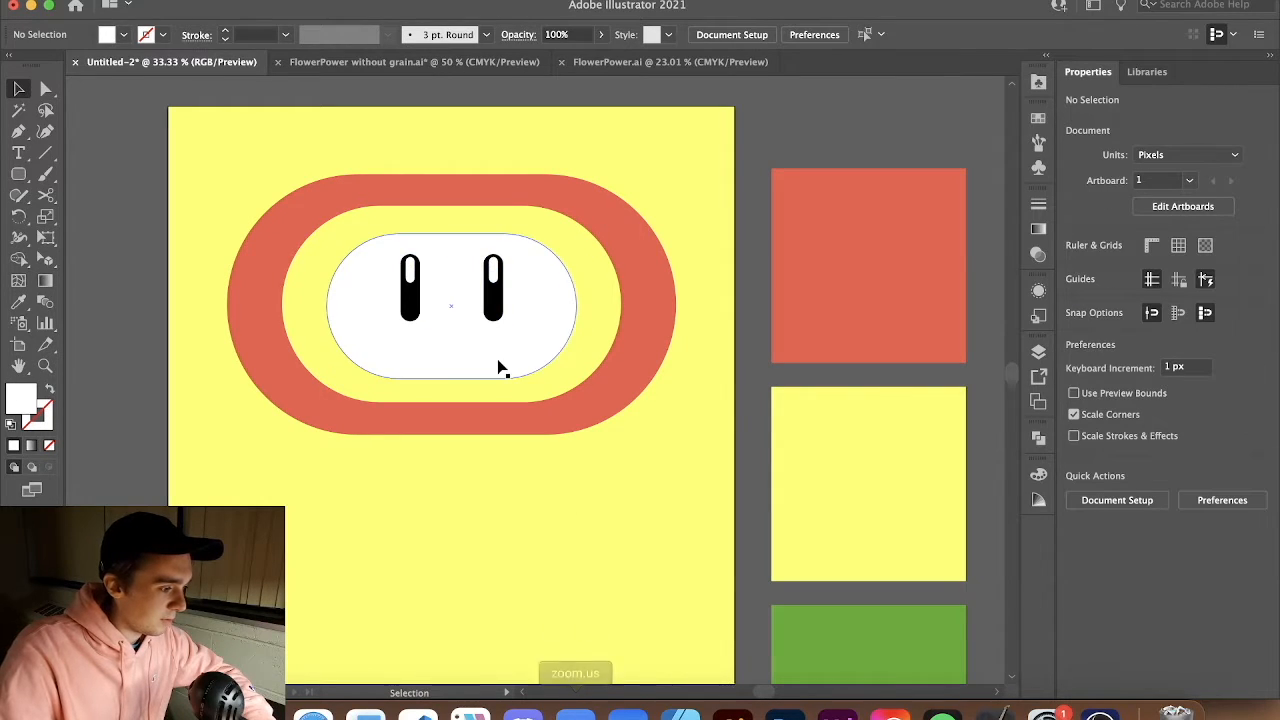
Shrink the white face shape slightly so more of the yellow ring shows around it
scroll(571, 486, "down", 2)
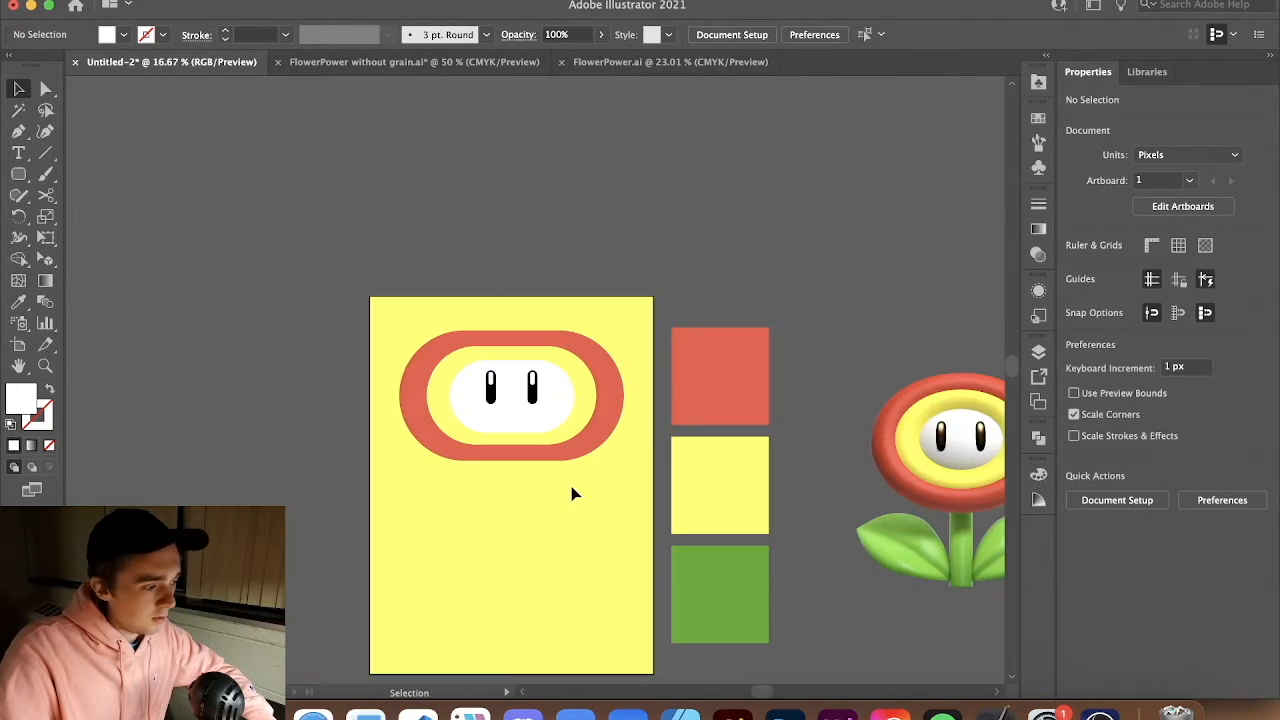
scroll(537, 447, "up", 2)
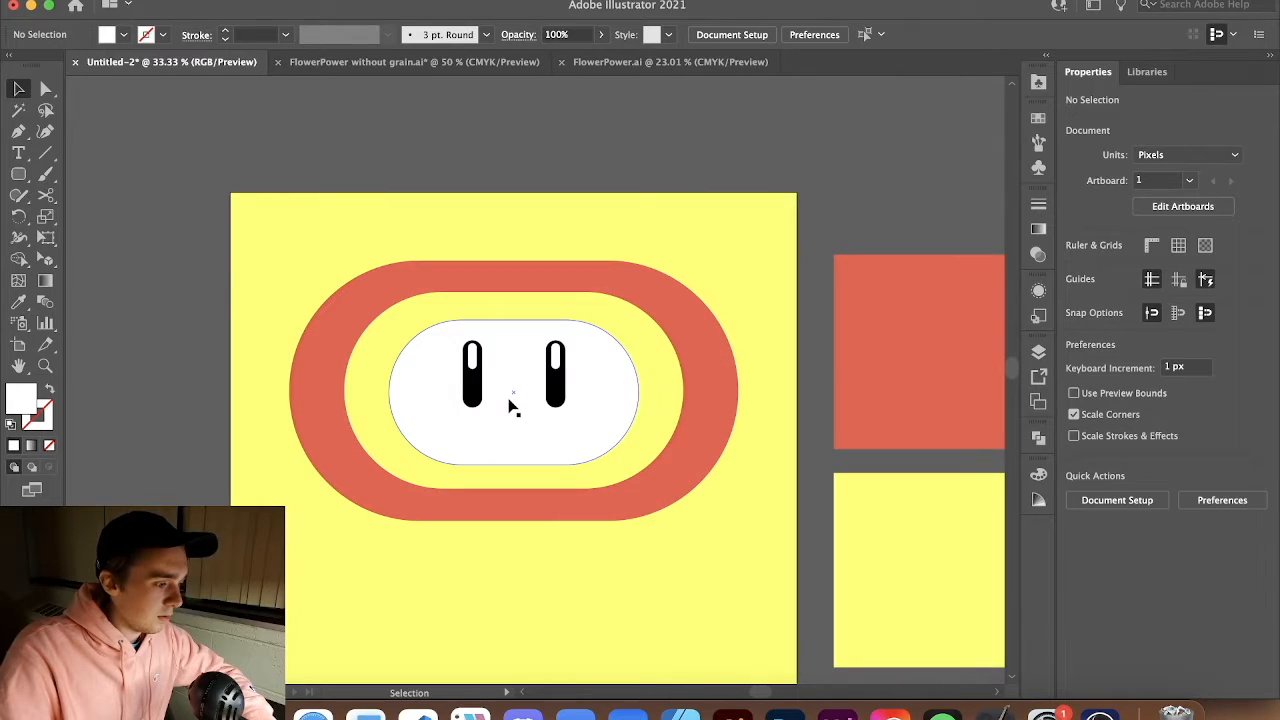
left_click(524, 430)
left_click_drag(230, 266, 711, 581)
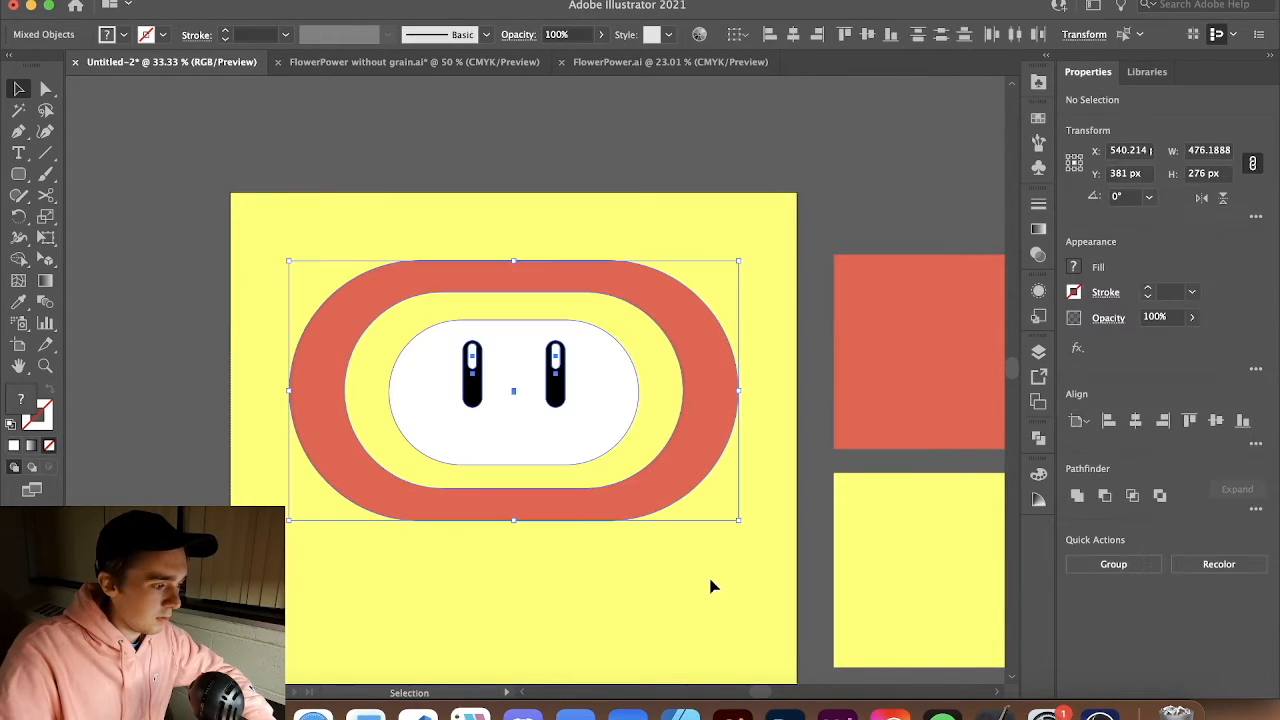
left_click(702, 420, "shift")
left_click(661, 446, "shift")
mouse_move(641, 463)
left_mouse_down()
mouse_move(660, 448)
mouse_move(620, 456)
left_mouse_up()
left_click(642, 650)
scroll(610, 511, "down", 2)
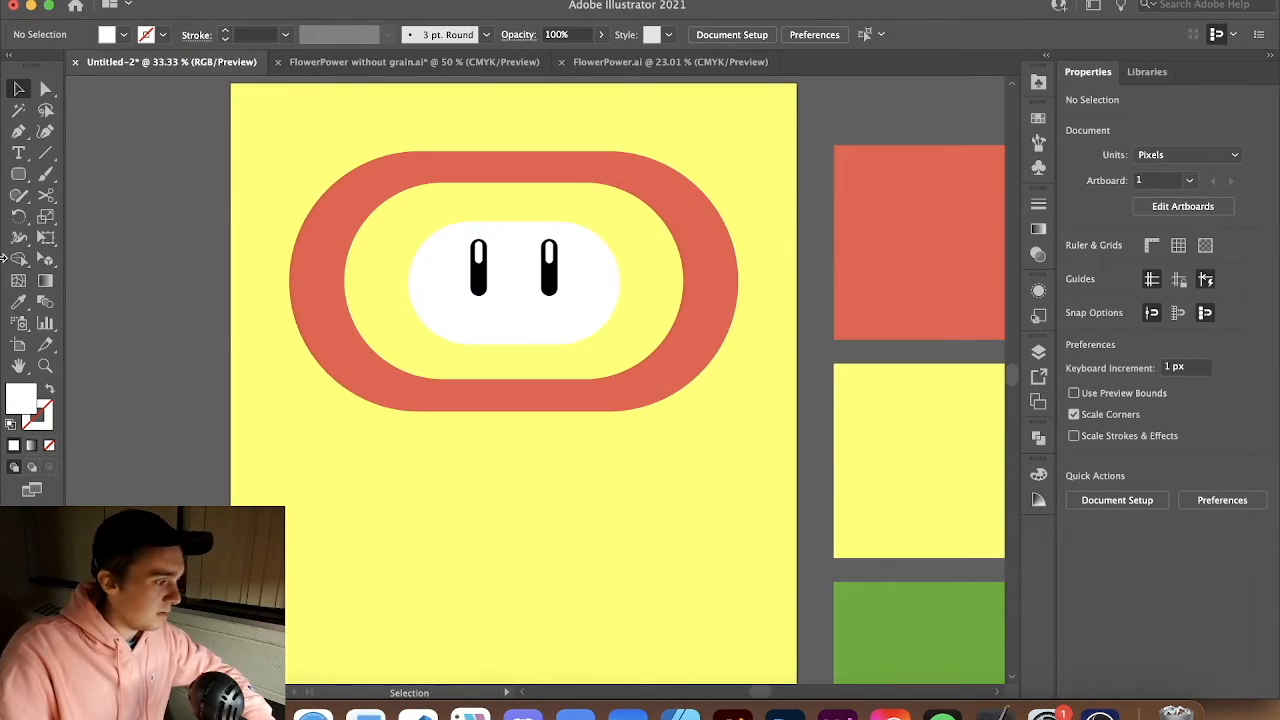
Draw a tall white rounded rectangle about 84 x 578 px below the head as the stem
scroll(294, 336, "down", 1)
left_click_drag(18, 176, 86, 197)
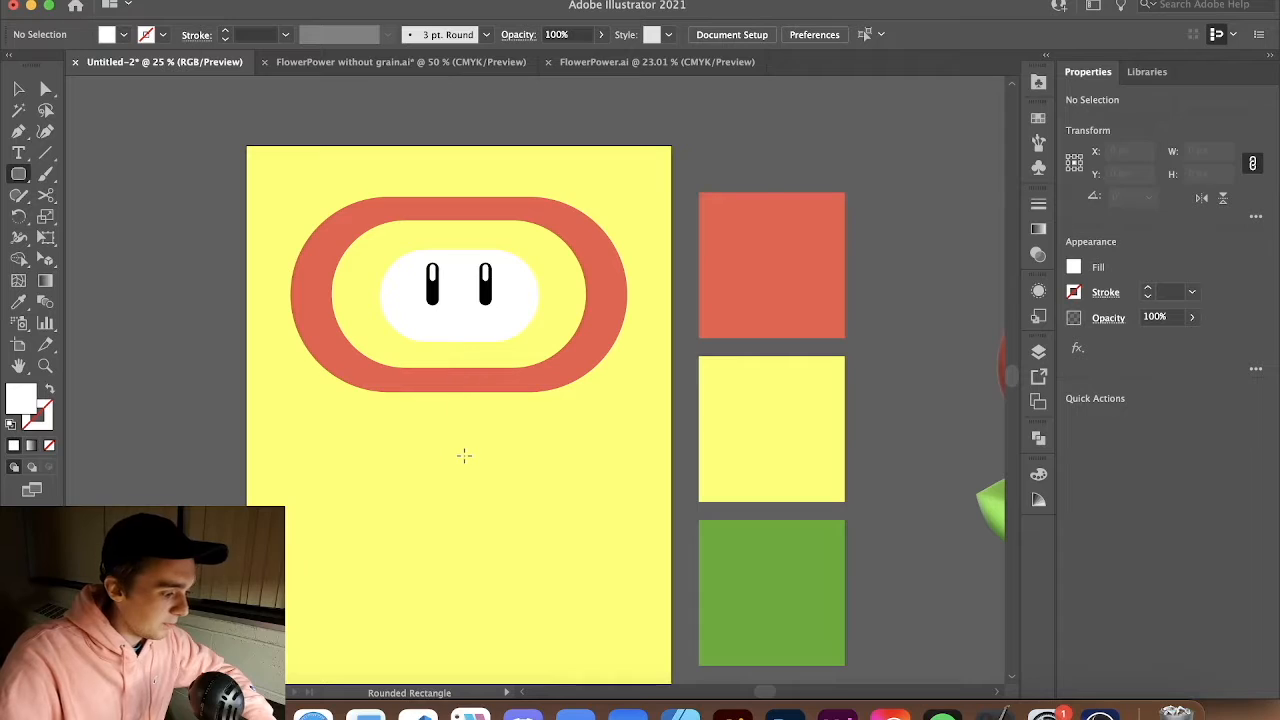
mouse_move(459, 458)
left_mouse_down()
mouse_move(488, 566)
mouse_move(477, 571)
left_mouse_up()
key("v")
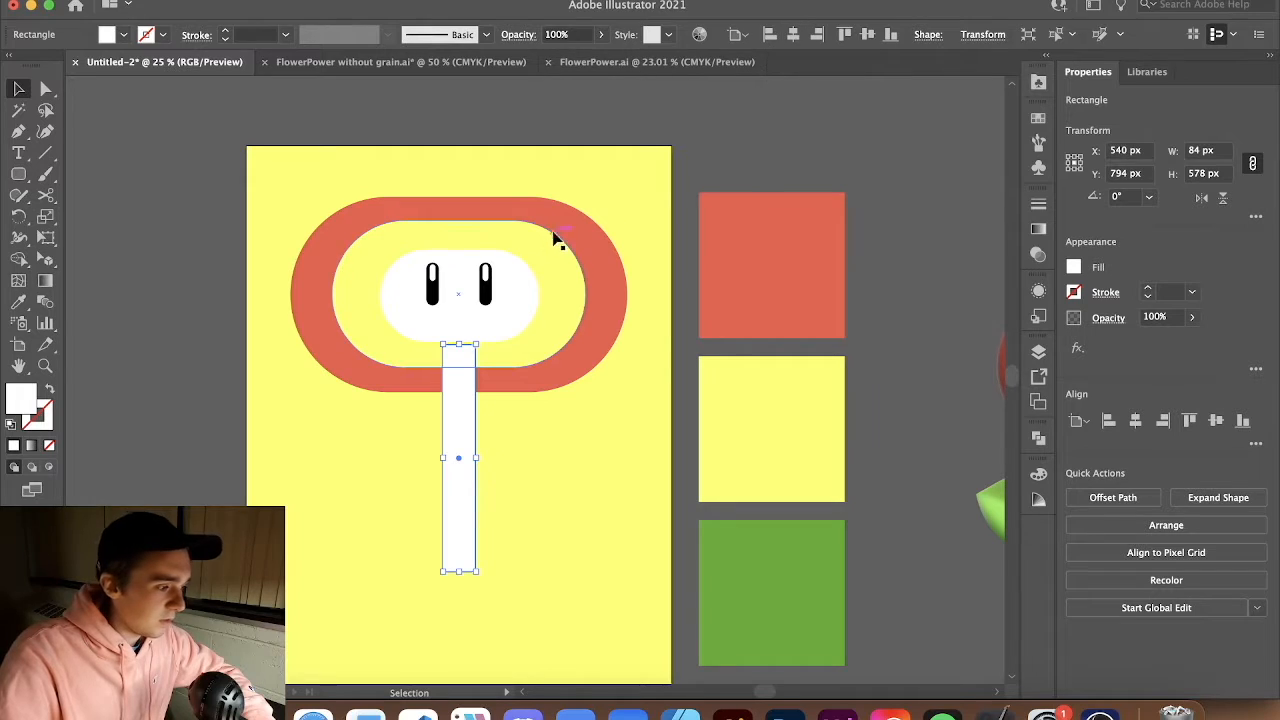
Restack the stem behind the head but above the yellow background by sending it to back and bringing it forward twice
right_click(452, 420)
mouse_move(540, 607)
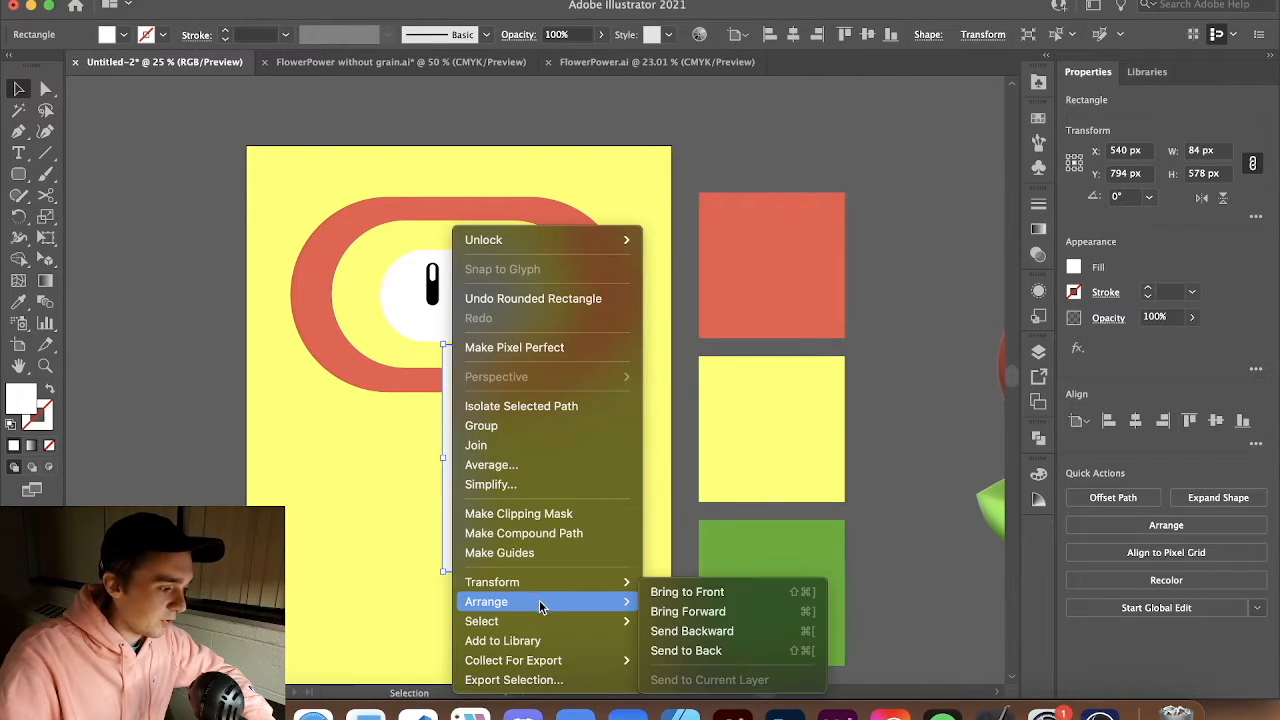
left_click(686, 650)
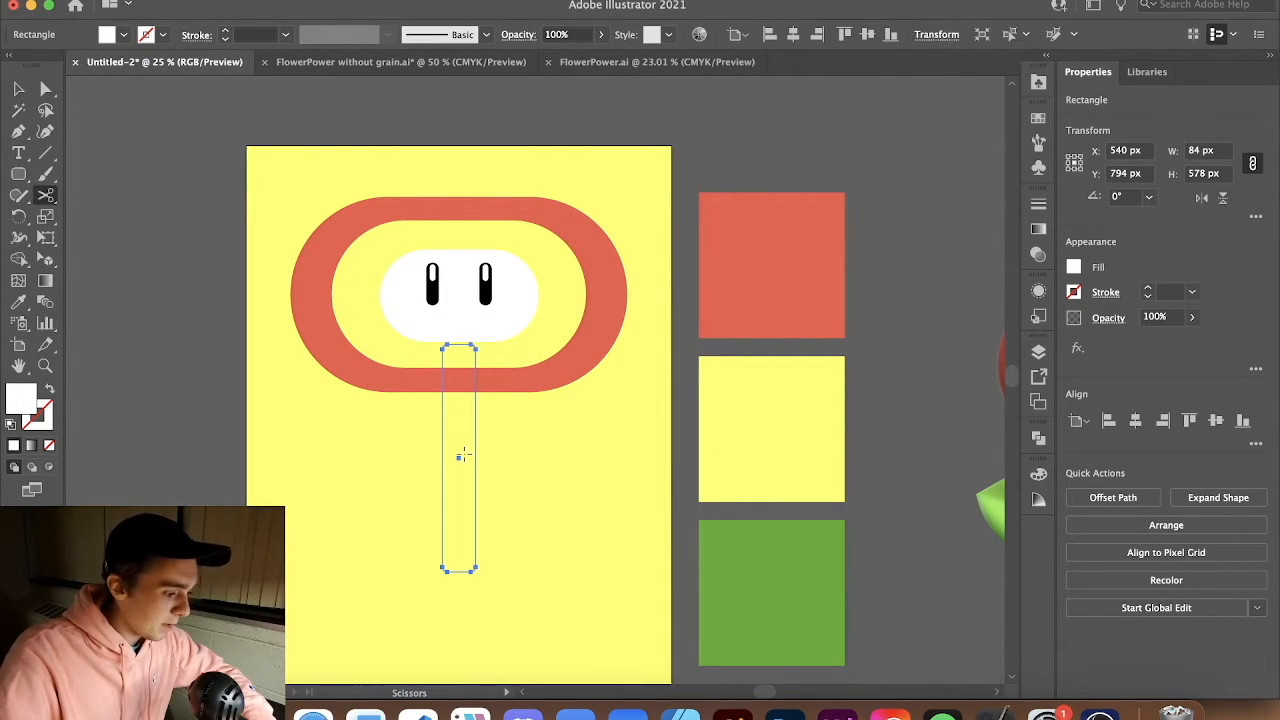
key("a")
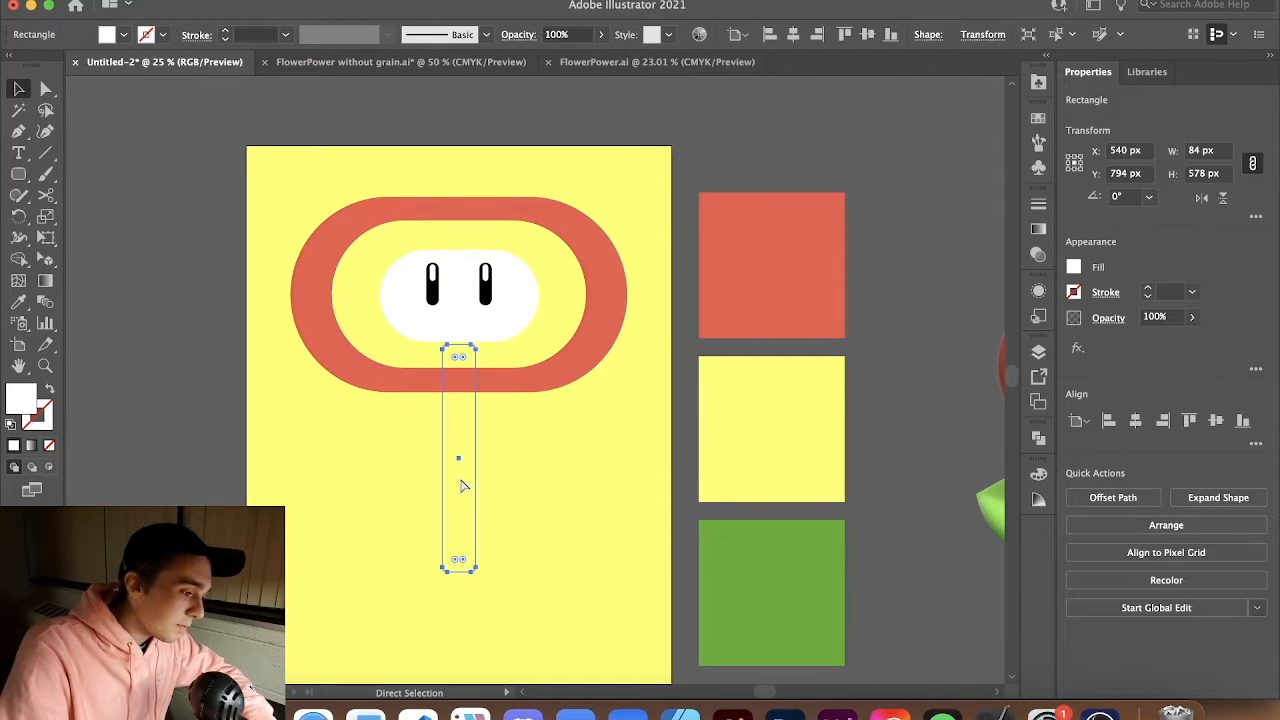
key("super+]")
key("super+]")
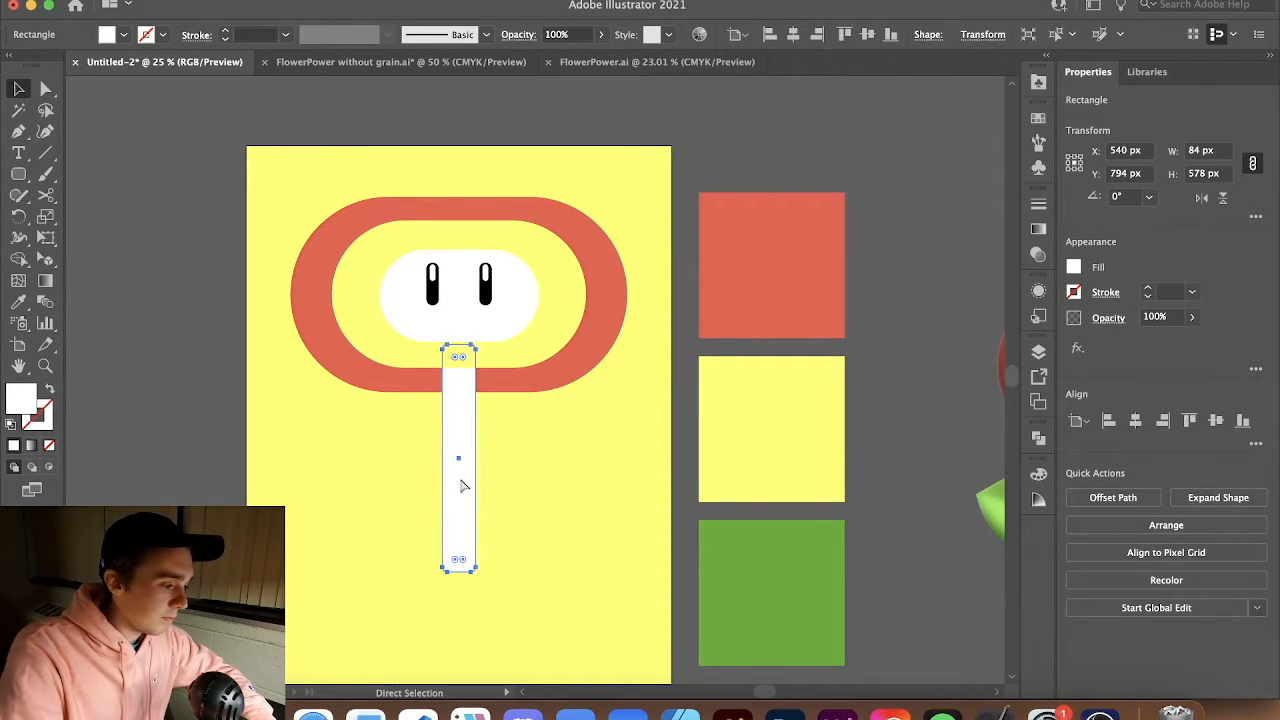
Fill the stem with the green sampled swatch color
key("v")
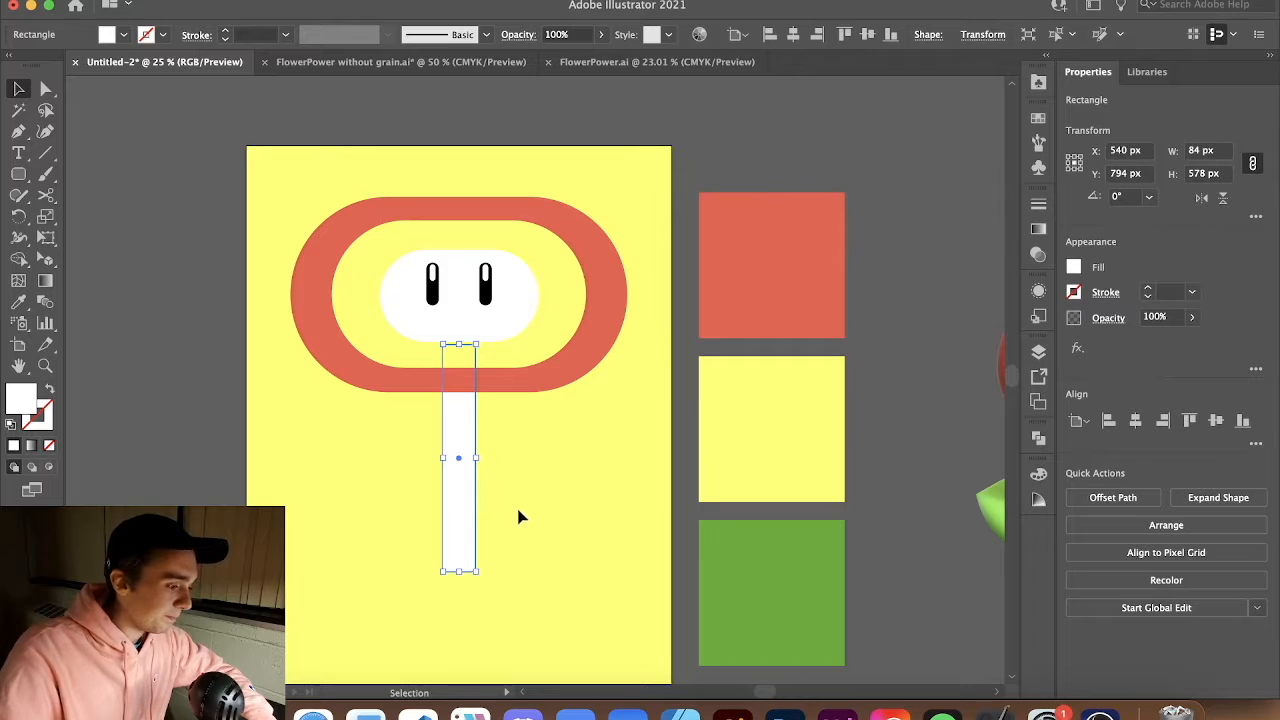
left_click(551, 519)
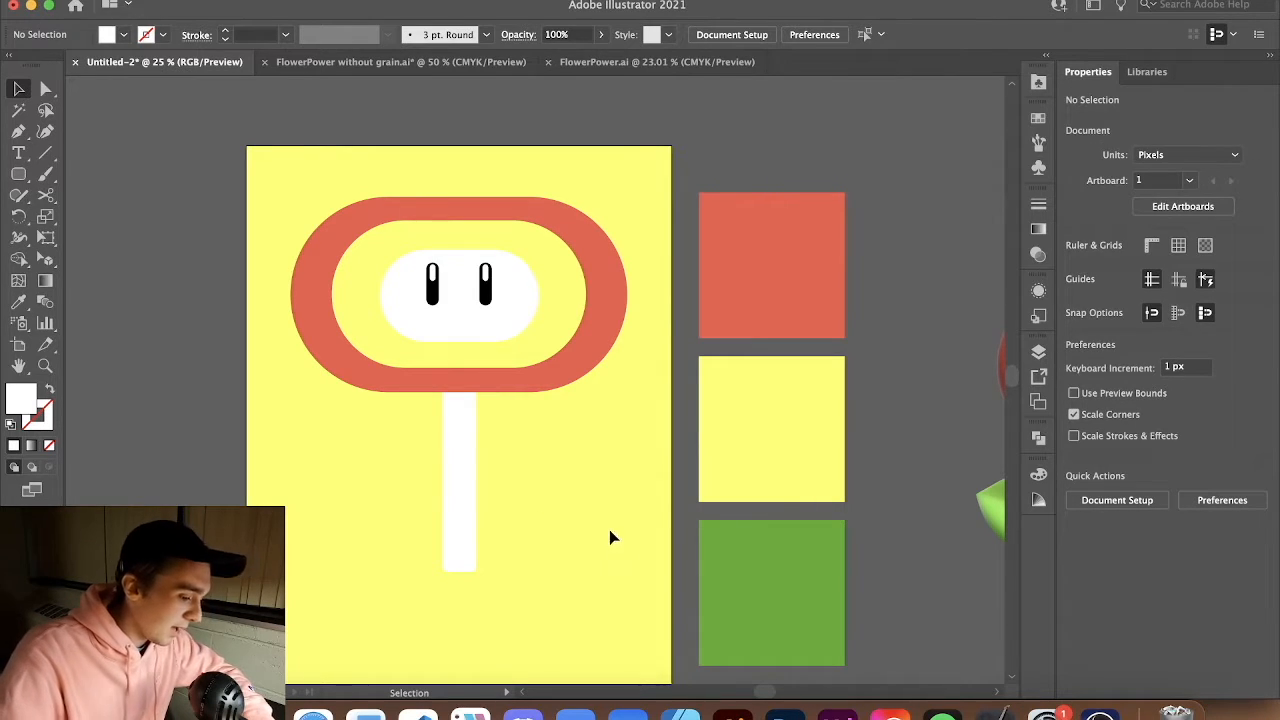
left_click(470, 500)
key("a")
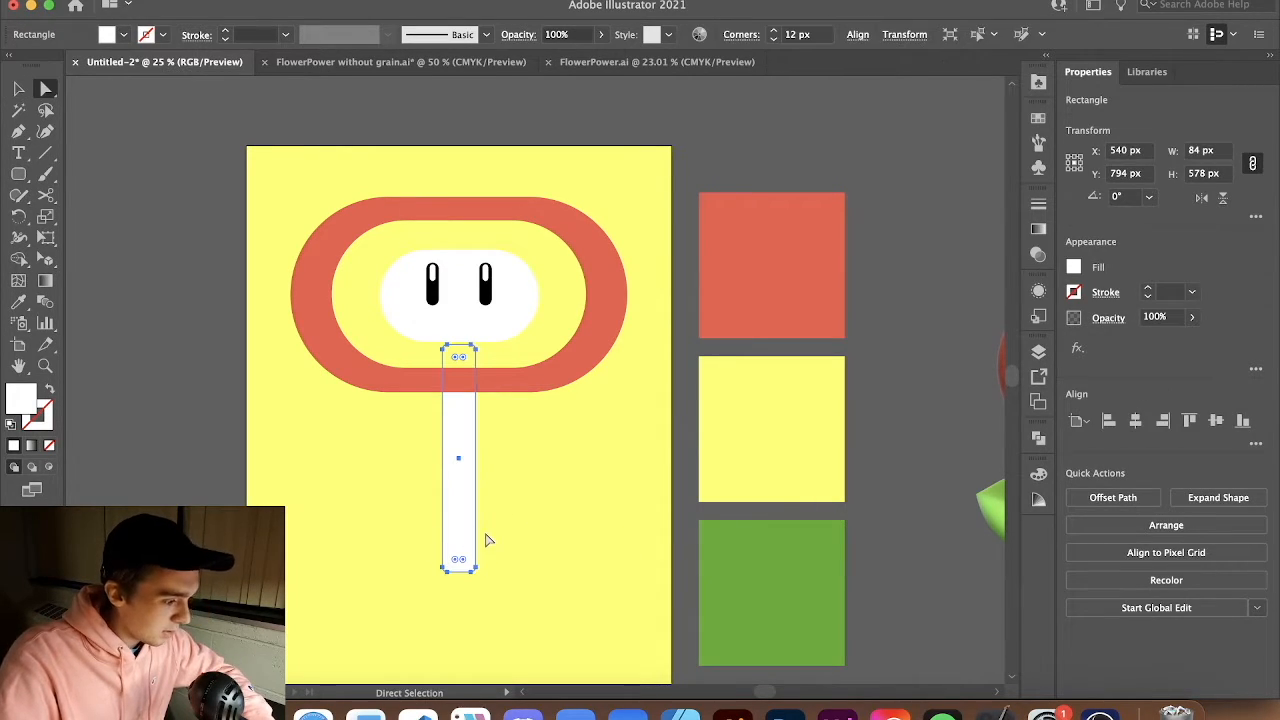
scroll(455, 563, "down", 2)
scroll(455, 563, "up", 2)
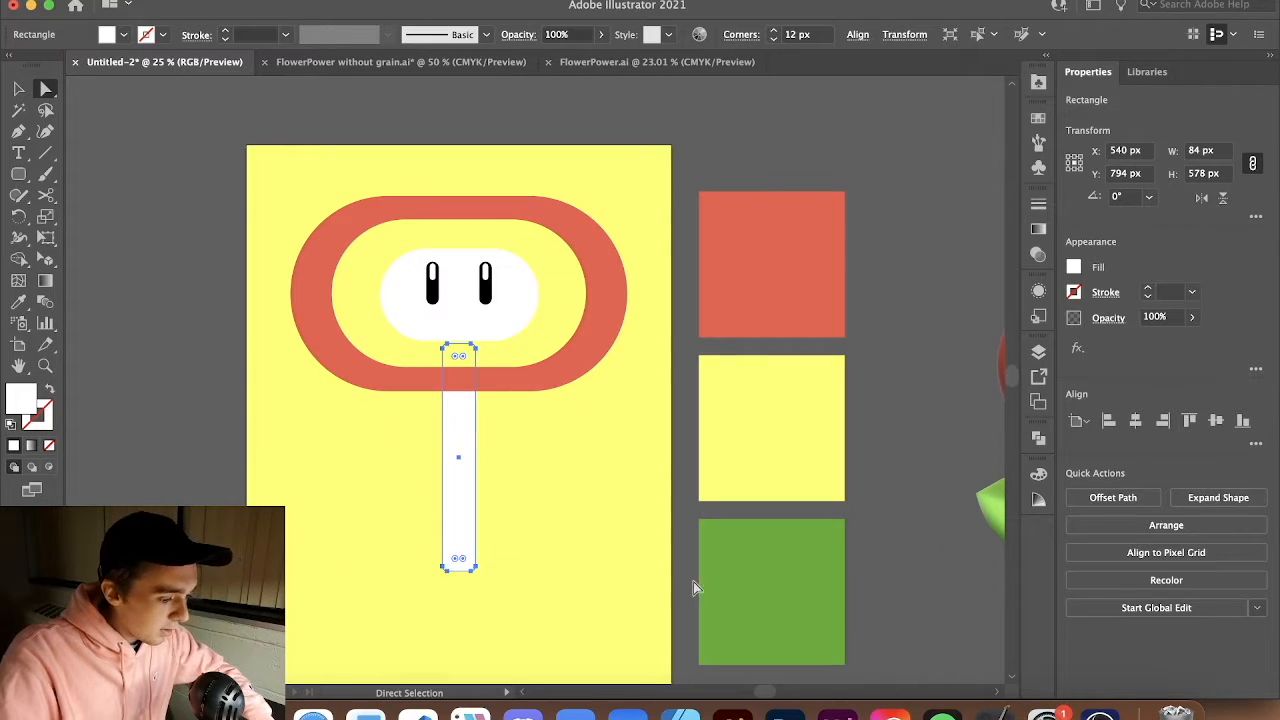
key("i")
left_click(781, 613)
key("v")
left_click(393, 586)
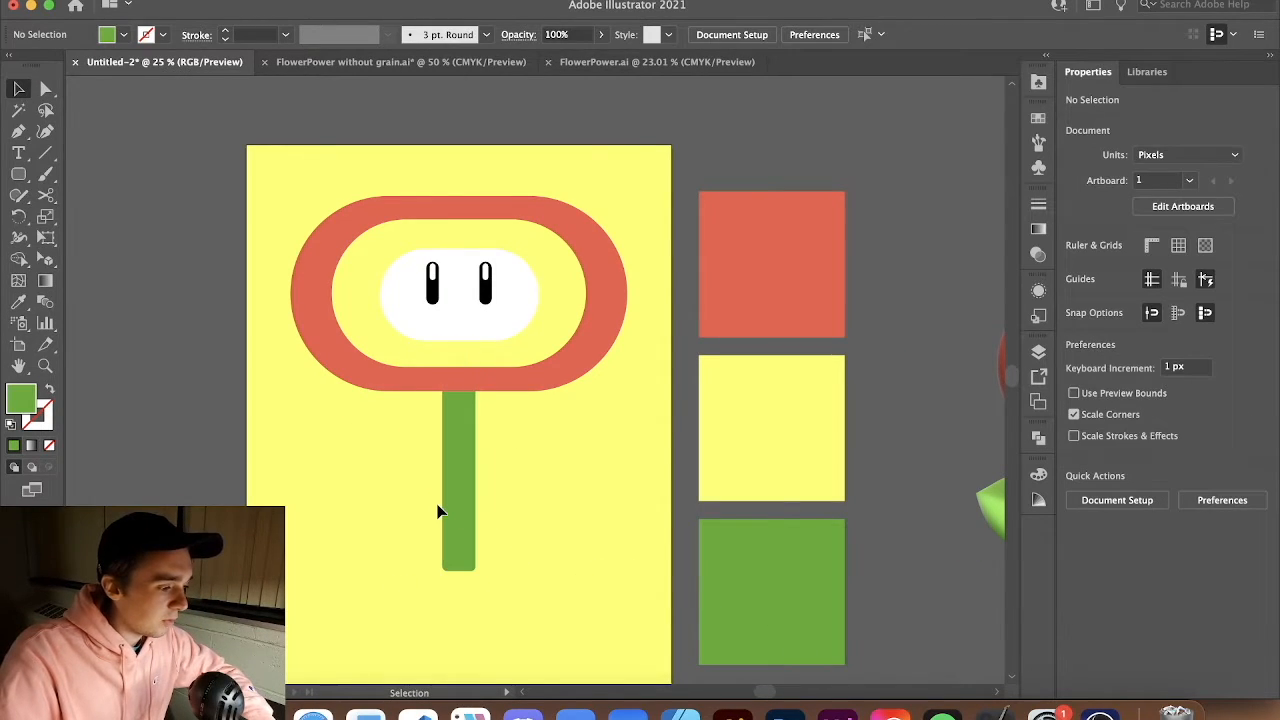
Select the whole head and move it down so it sits closer over the top of the stem
scroll(438, 510, "up", 1)
mouse_move(467, 521)
left_mouse_down()
mouse_move(466, 497)
mouse_move(467, 529)
left_mouse_up()
left_click(467, 512, "shift")
left_click_drag(690, 350, 192, 80)
left_click(460, 505, "shift")
left_click_drag(578, 456, 578, 496)
left_click(644, 228)
scroll(536, 235, "down", 1)
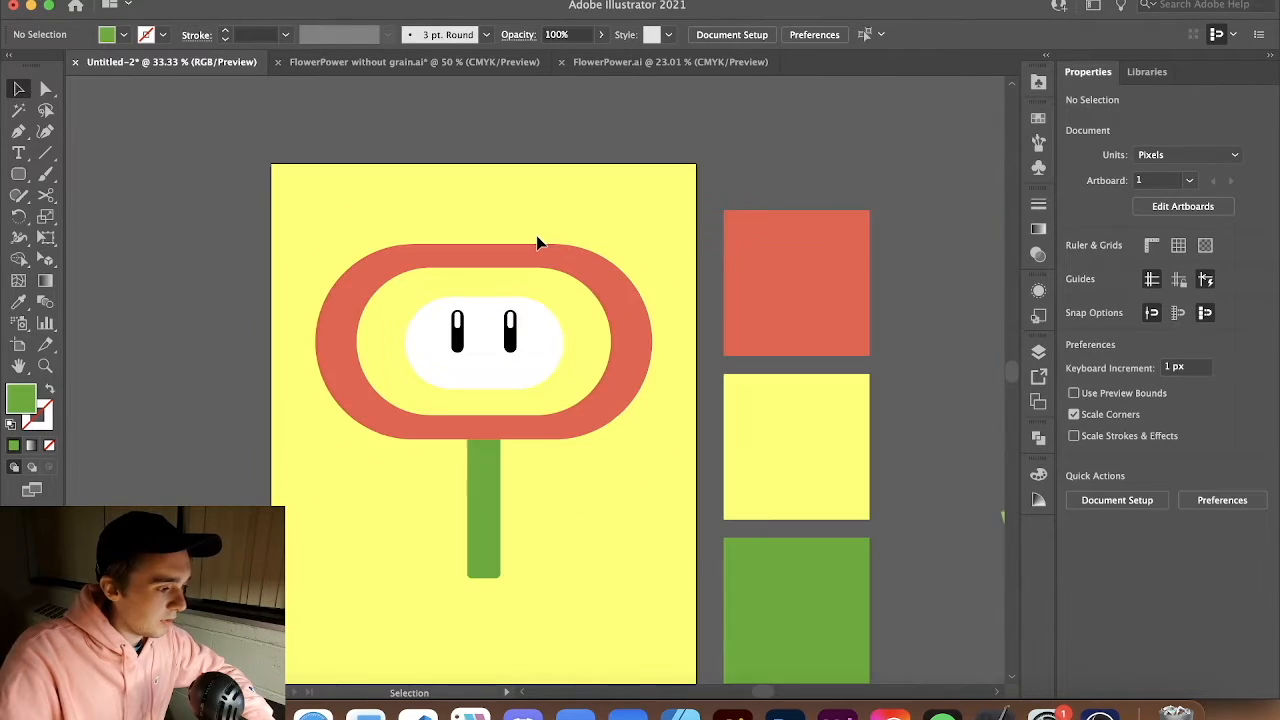
scroll(540, 246, "down", 2)
scroll(537, 252, "up", 4)
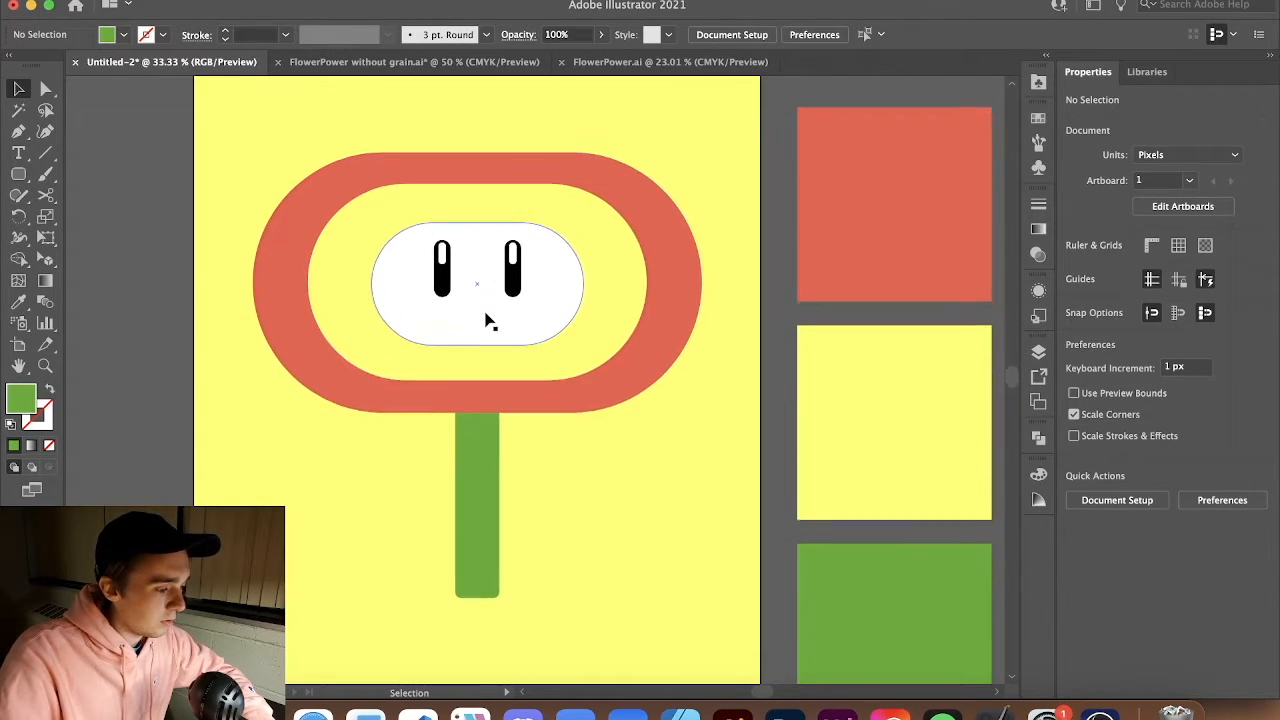
scroll(485, 314, "down", 2)
left_click(492, 393)
left_click(421, 503)
left_click(492, 488)
left_click_drag(494, 507, 499, 524)
left_click(519, 455)
scroll(521, 450, "up", 1)
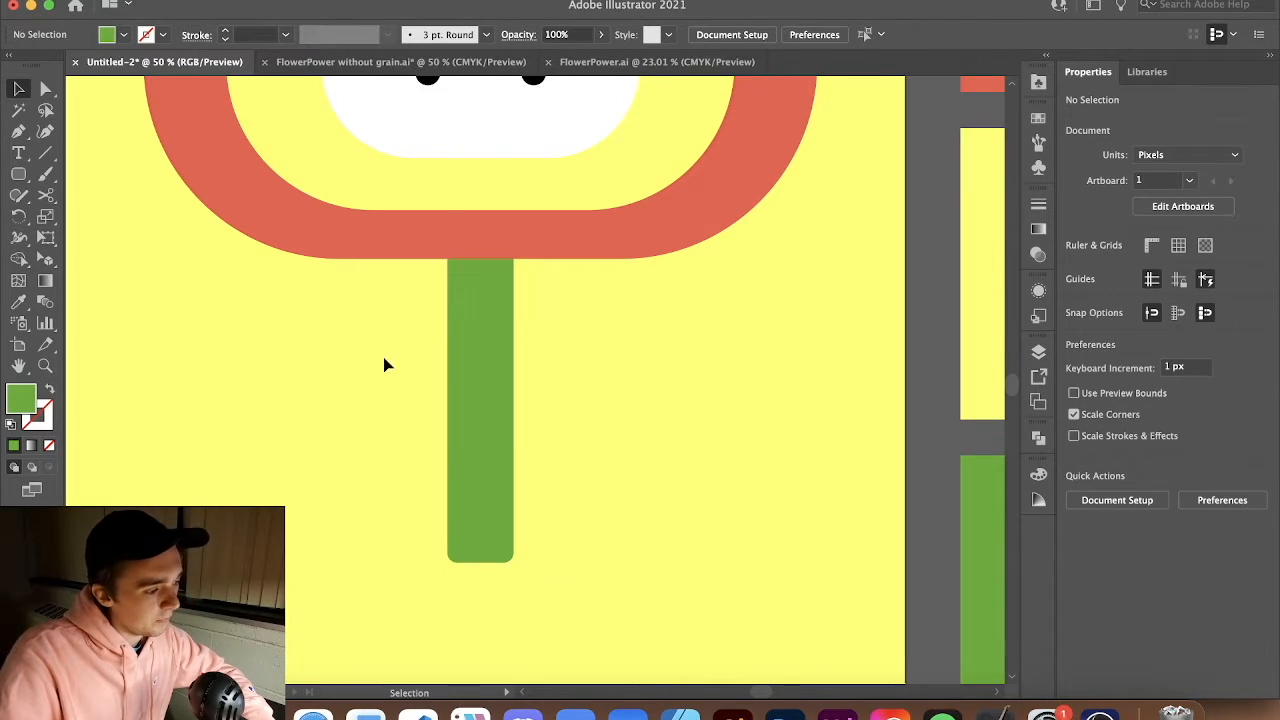
Draw a green rounded square about 160 x 160 px to the left of the stem
scroll(375, 345, "left", 3)
left_click_drag(24, 172, 142, 196)
left_click_drag(421, 442, 486, 470)
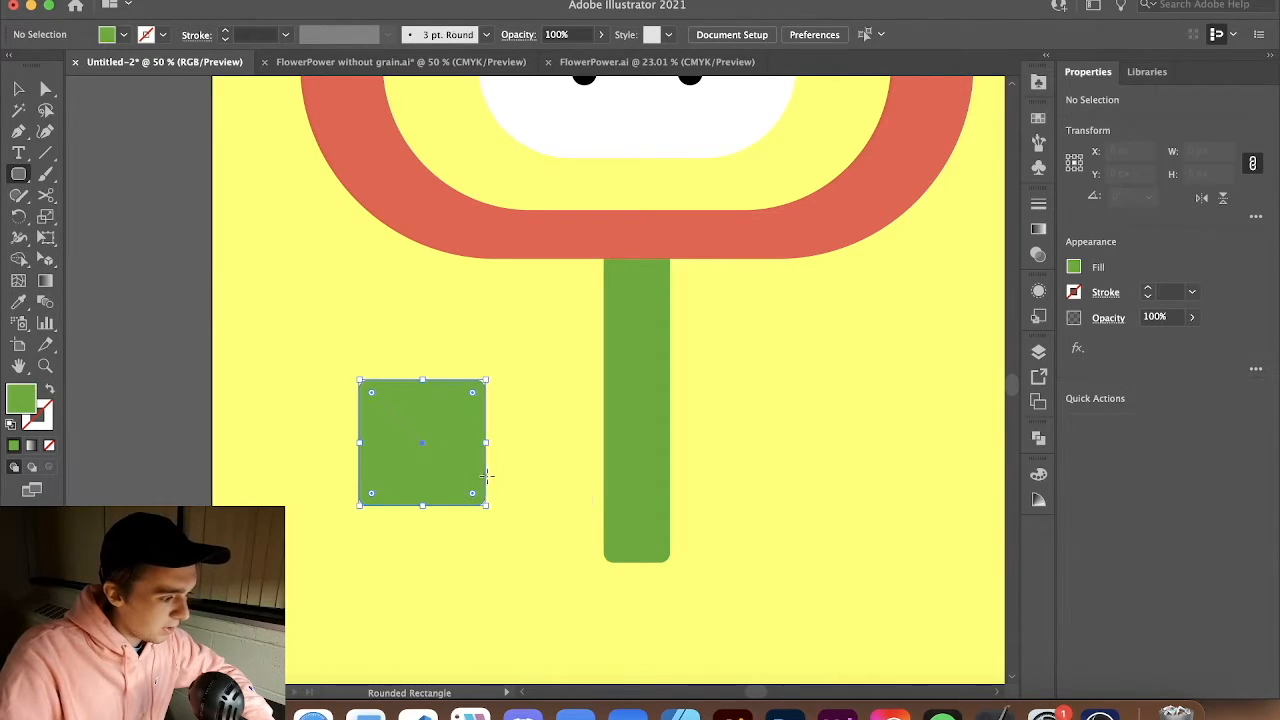
Reshape the square's corners so only the bottom-right corner is fully rounded and the others are sharp
key("v")
key("super+shift+a")
scroll(399, 434, "up", 2)
left_click(418, 436)
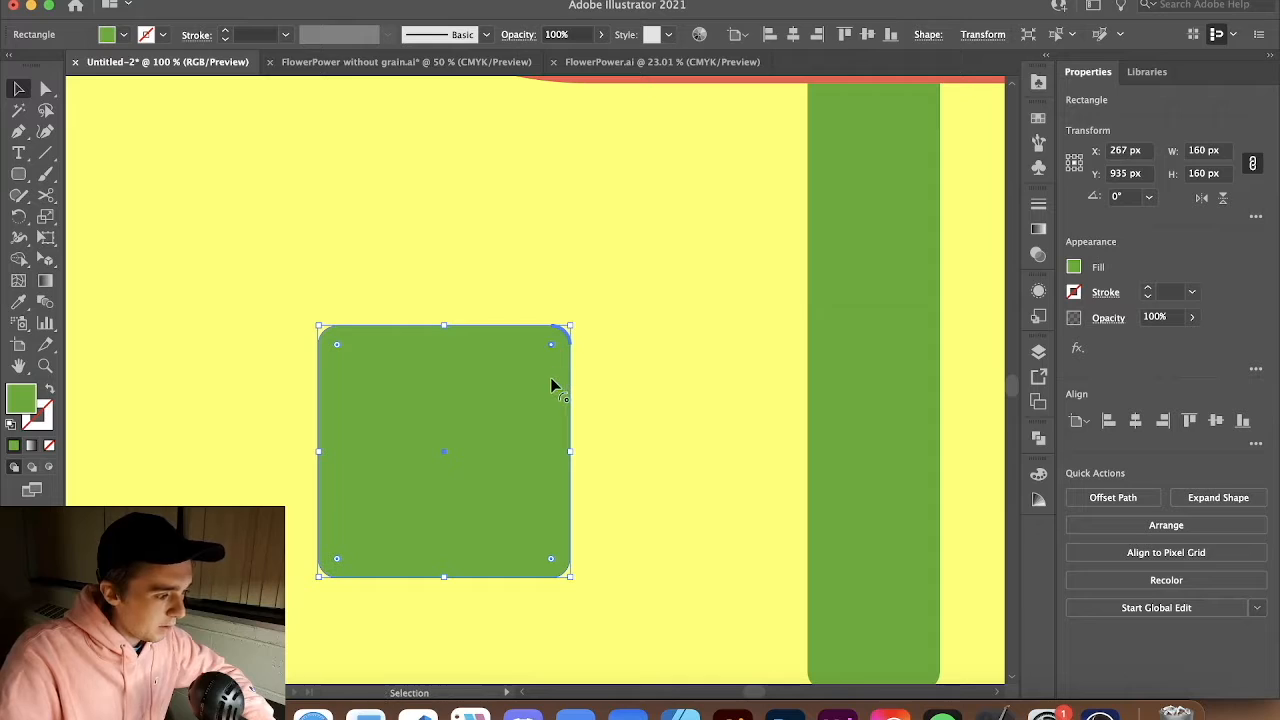
left_click_drag(551, 346, 580, 329)
scroll(551, 361, "up", 3)
left_click_drag(591, 267, 585, 287)
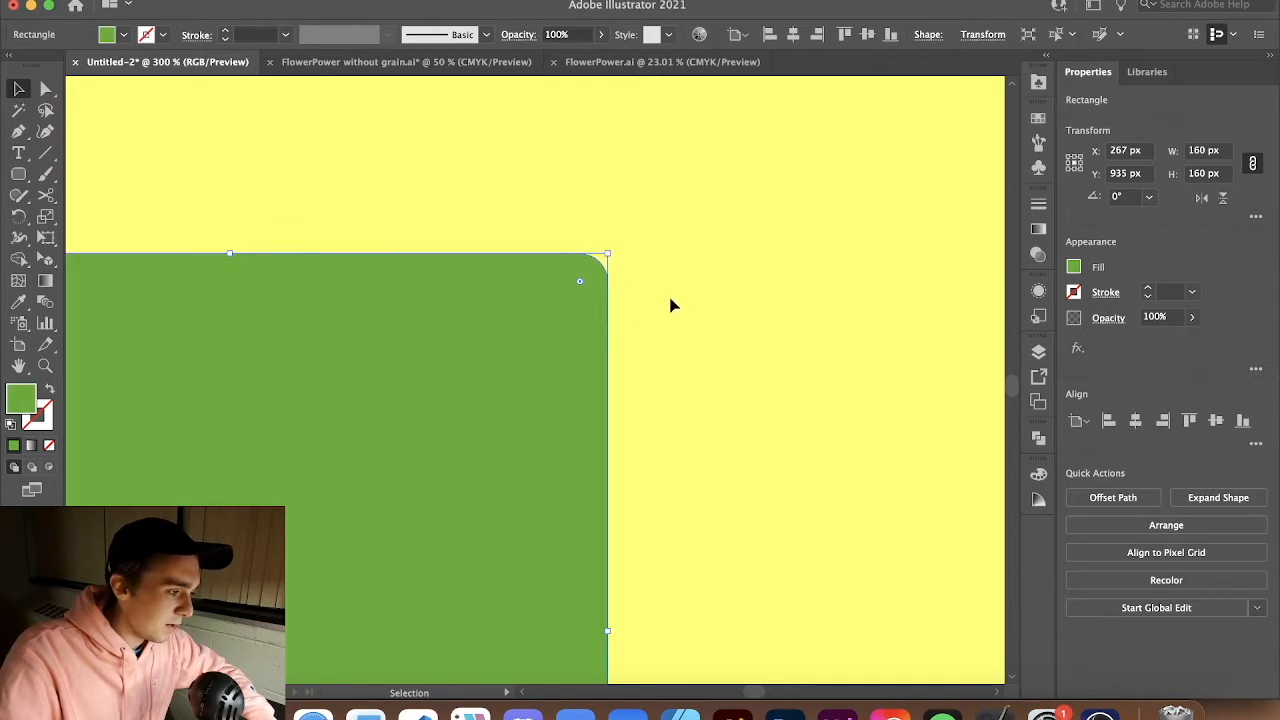
left_click(671, 300)
scroll(671, 304, "down", 3)
scroll(569, 403, "down", 2)
left_click(511, 365)
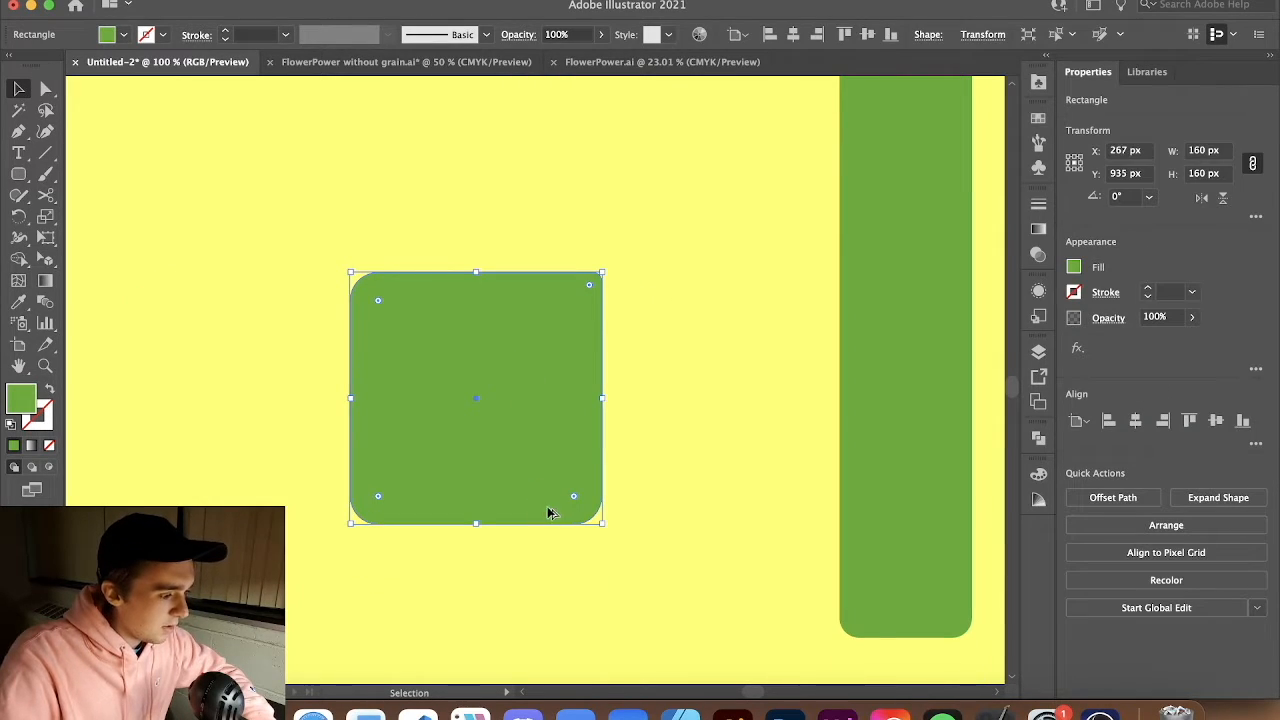
left_click_drag(575, 495, 480, 360)
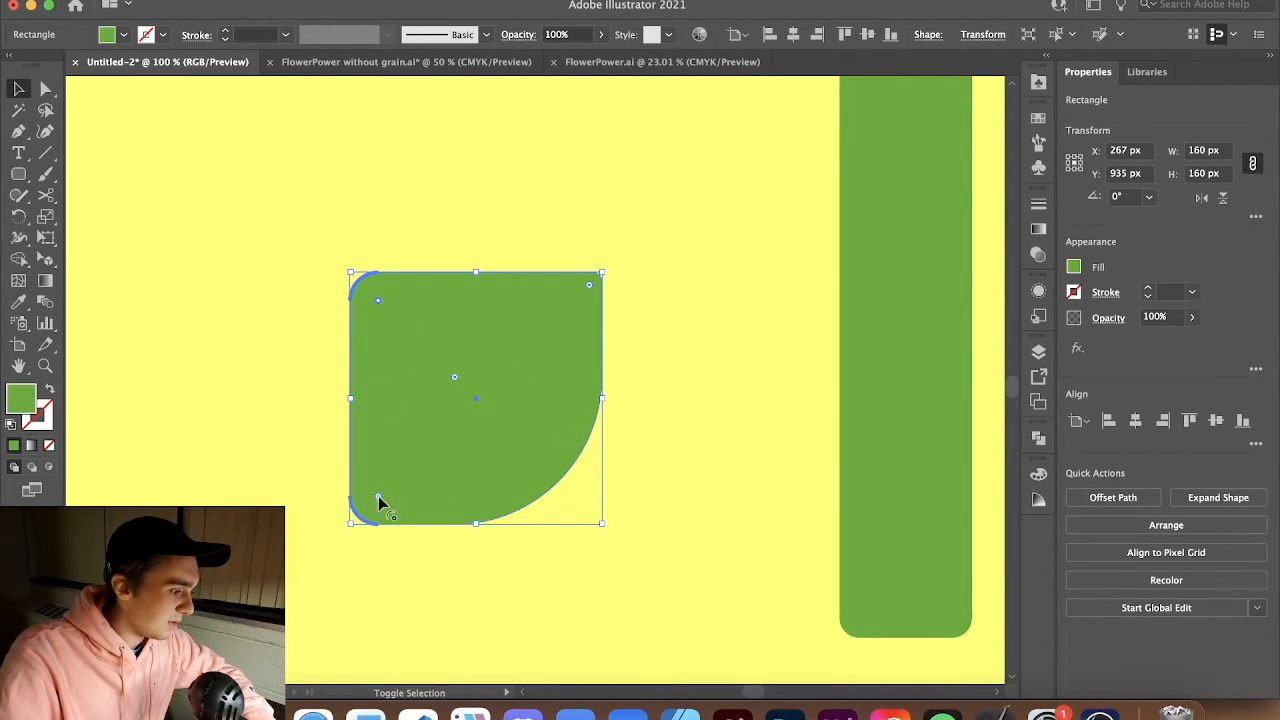
left_click_drag(378, 495, 278, 562)
Rotate the shape 45° so its rounded corner points downward like a leaf tip
left_click(627, 126)
left_click(605, 344)
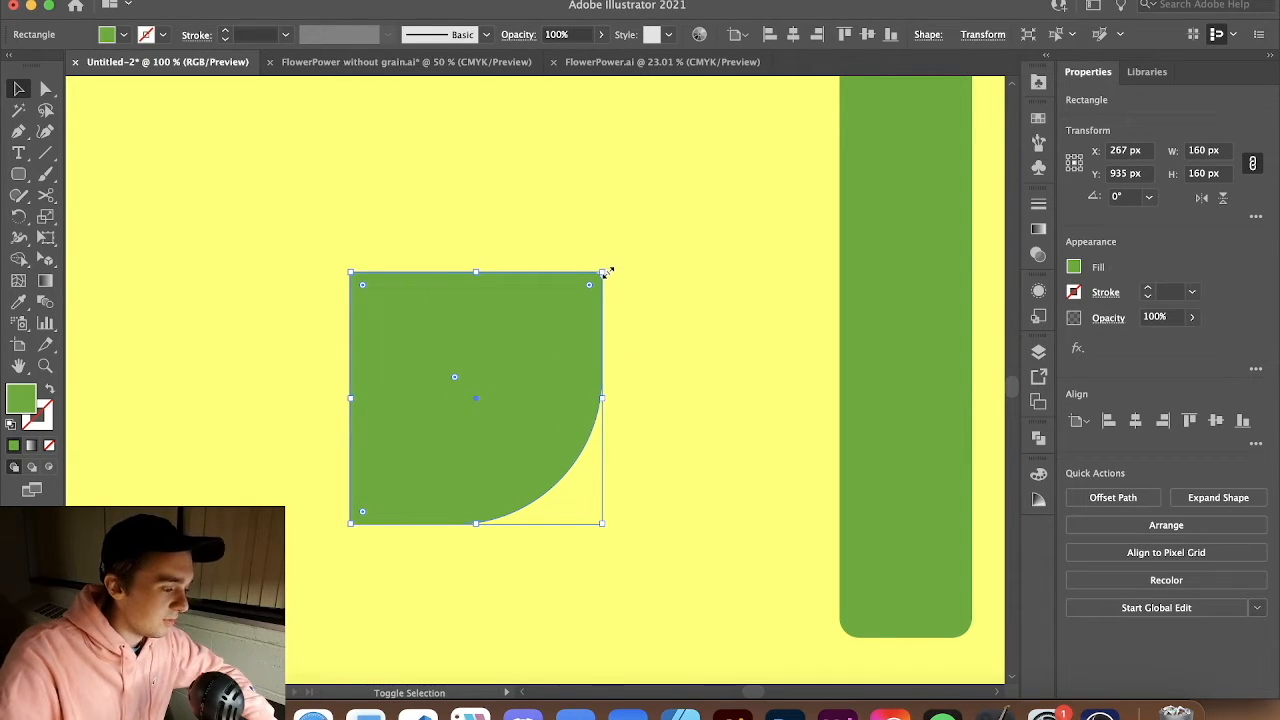
left_click_drag(605, 268, 652, 396)
Paste a copy of the leaf shape and move it to the left of the original
left_click(537, 571)
left_click(492, 366)
key("a")
key("super+v")
left_click_drag(536, 302, 288, 302)
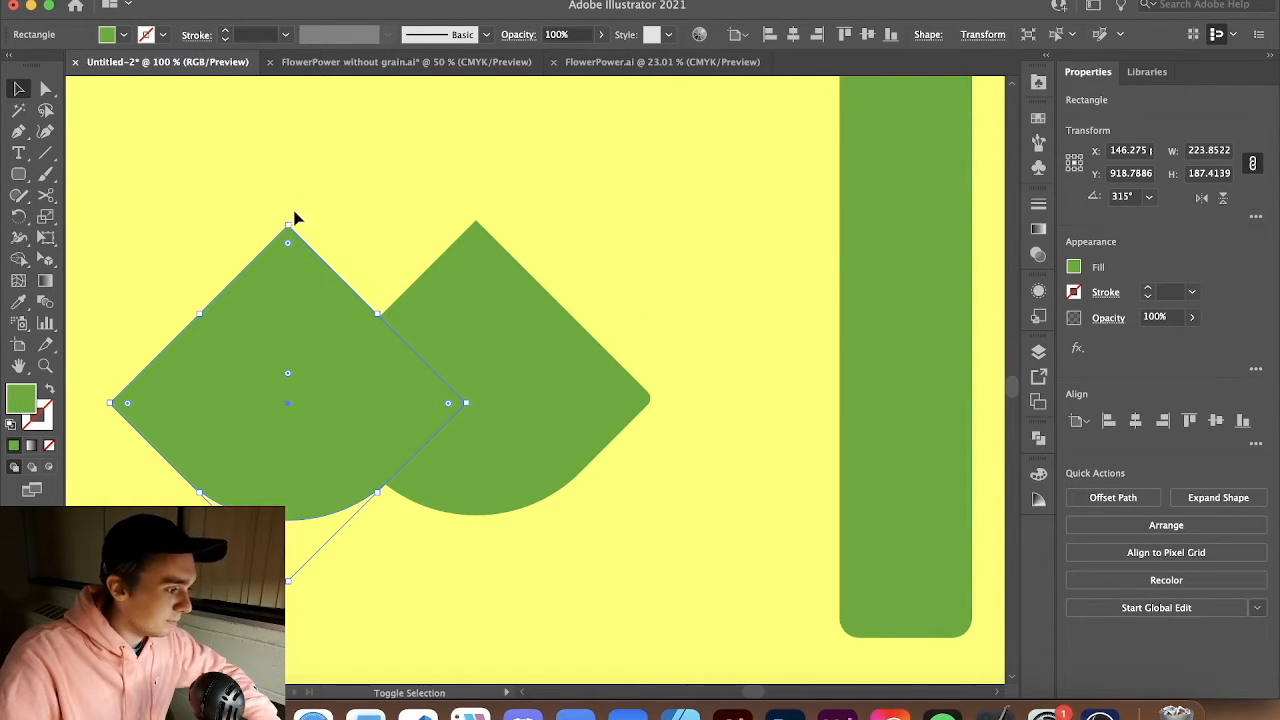
Rotate the copy to point the opposite way and butt it against the original to form a two-part leaf
left_click_drag(288, 216, 329, 450)
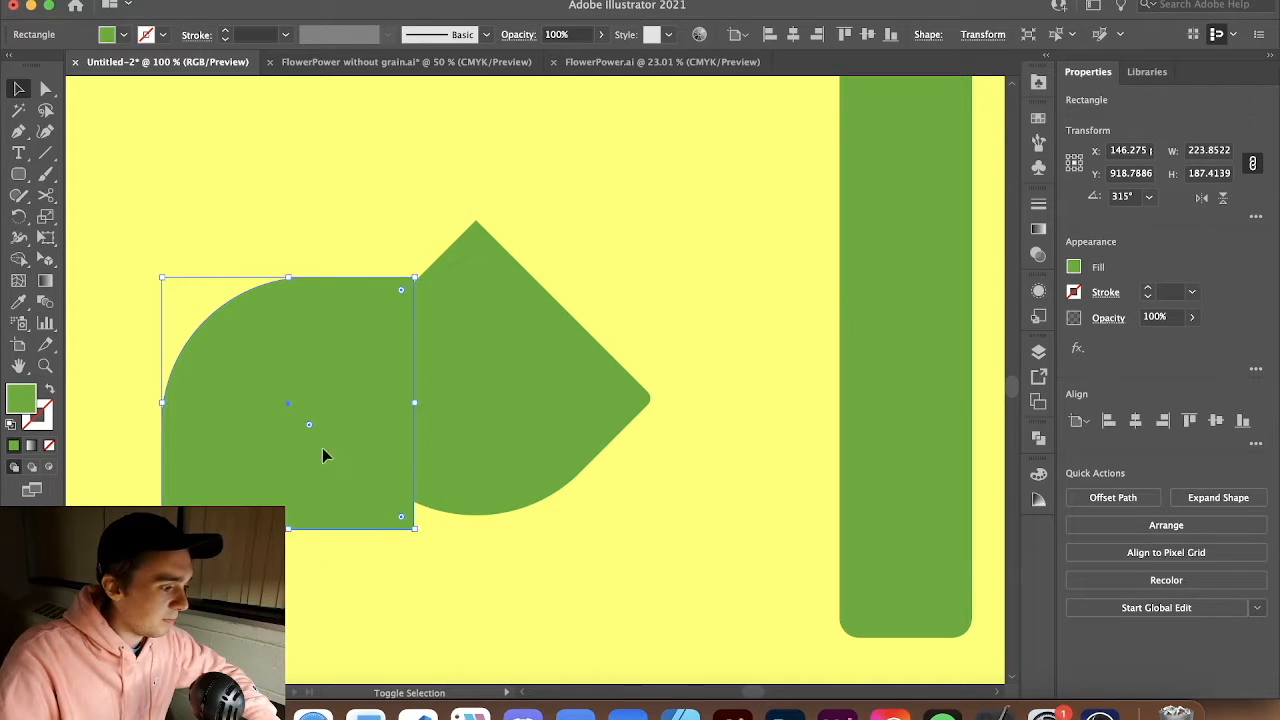
left_click_drag(418, 274, 452, 320)
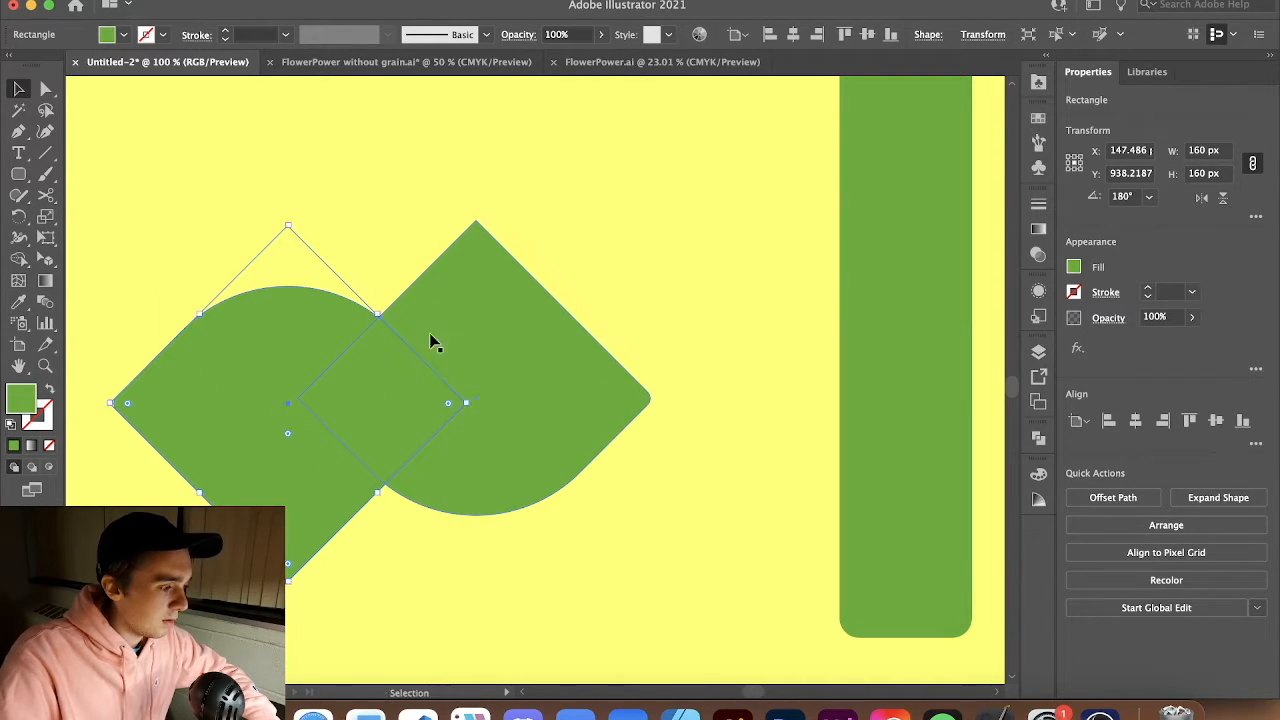
left_click_drag(313, 341, 326, 154)
mouse_move(341, 264)
left_mouse_down()
mouse_move(338, 249)
mouse_move(345, 262)
left_mouse_up()
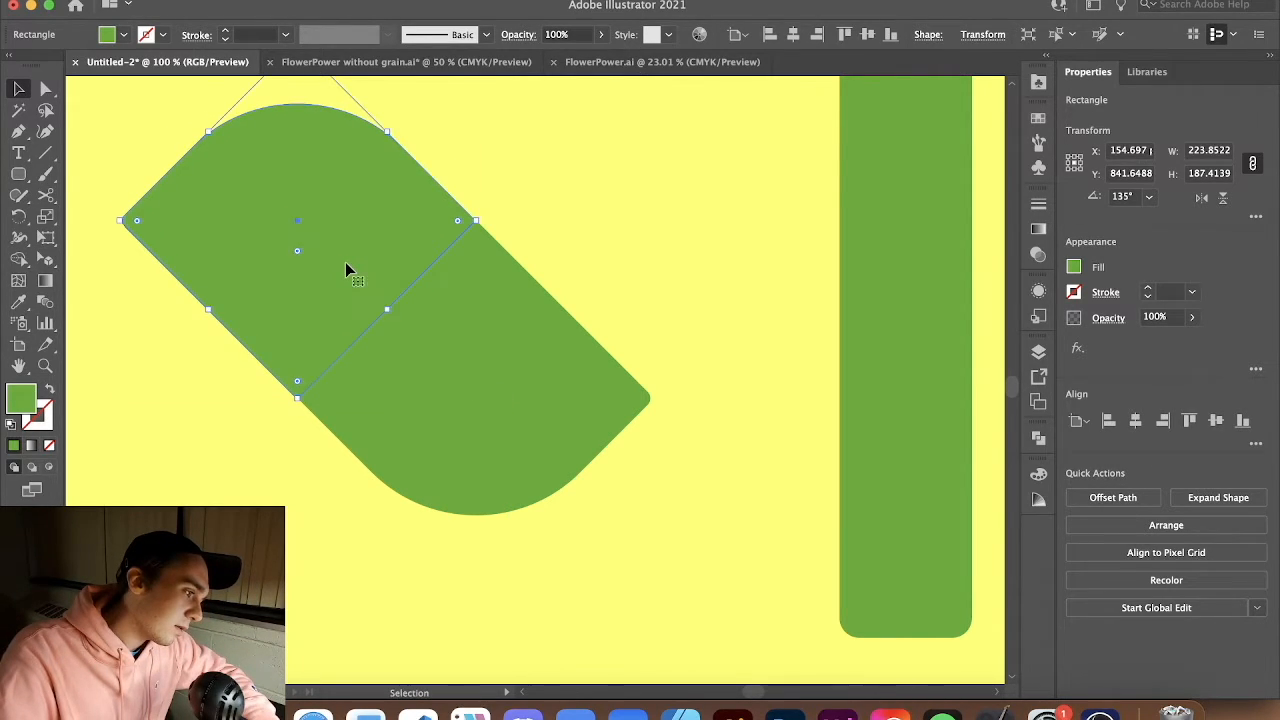
left_click_drag(451, 349, 448, 348)
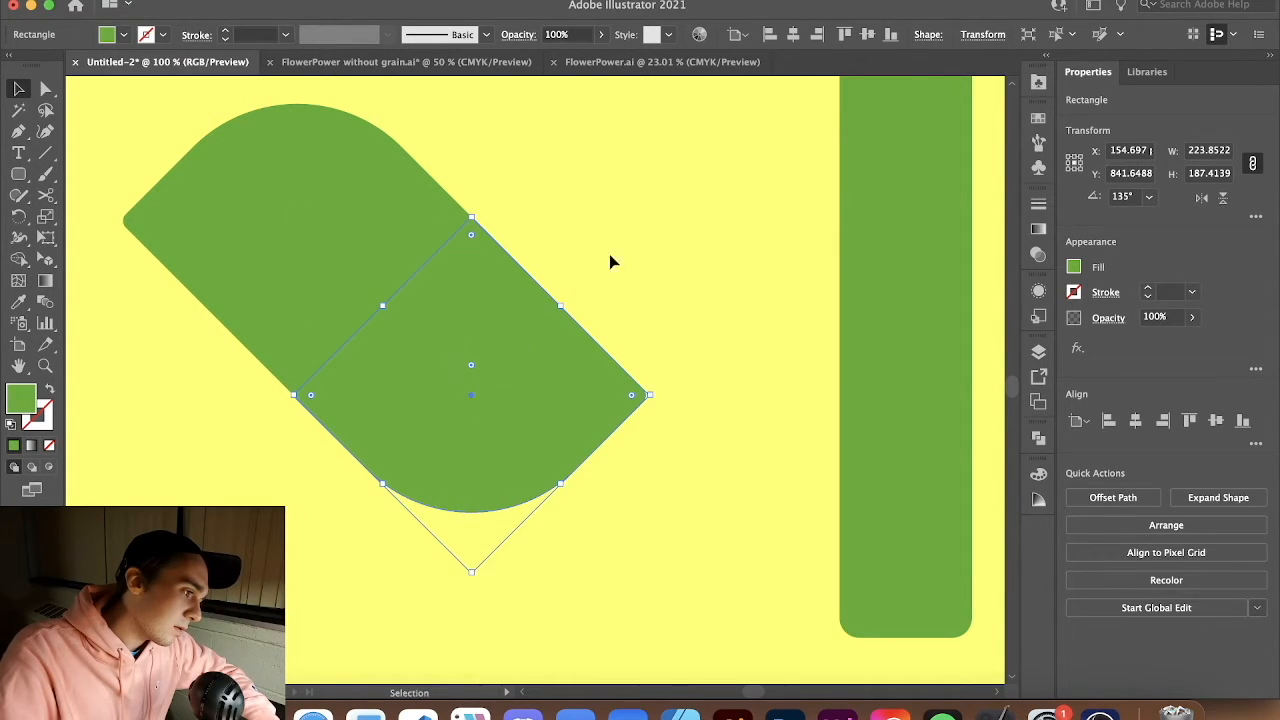
Try to cut the leaf shape with the Scissors tool
left_click(604, 276)
key("c")
left_click(391, 238)
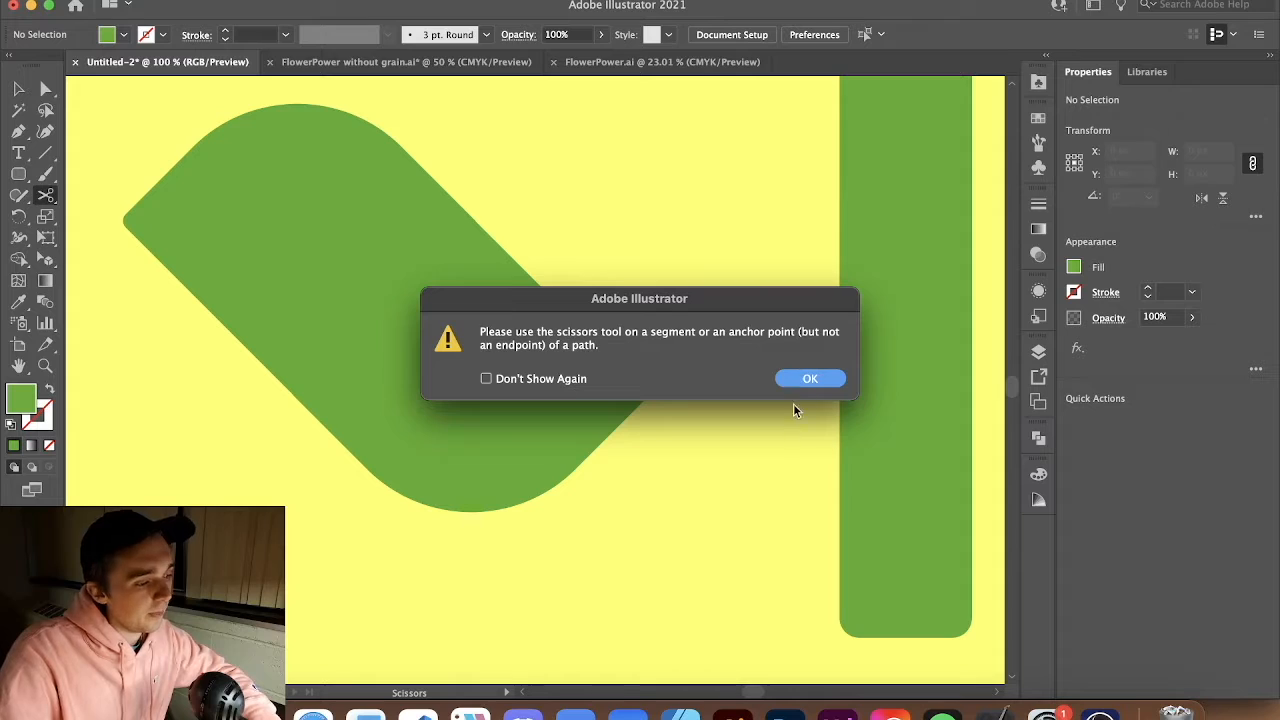
left_click(808, 379)
Recolor the lower leaf segment a lighter green, 7CE03B
key("v")
left_click(464, 443)
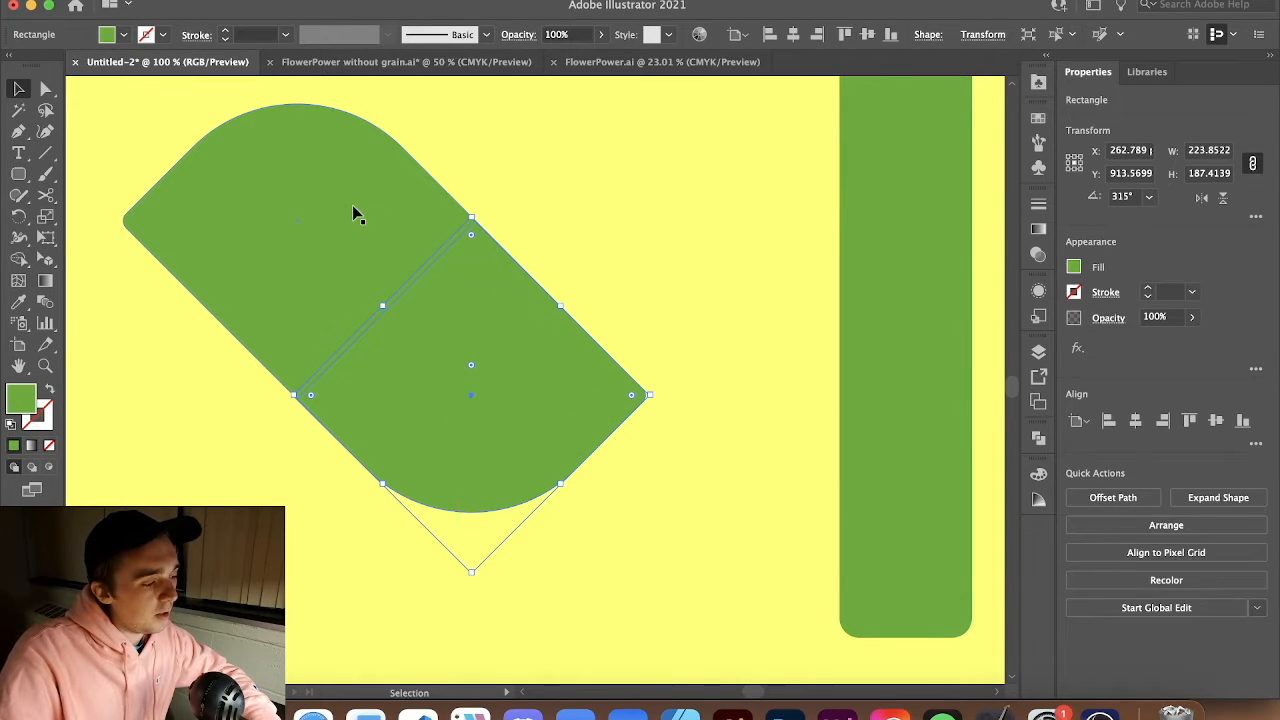
double_click(20, 398)
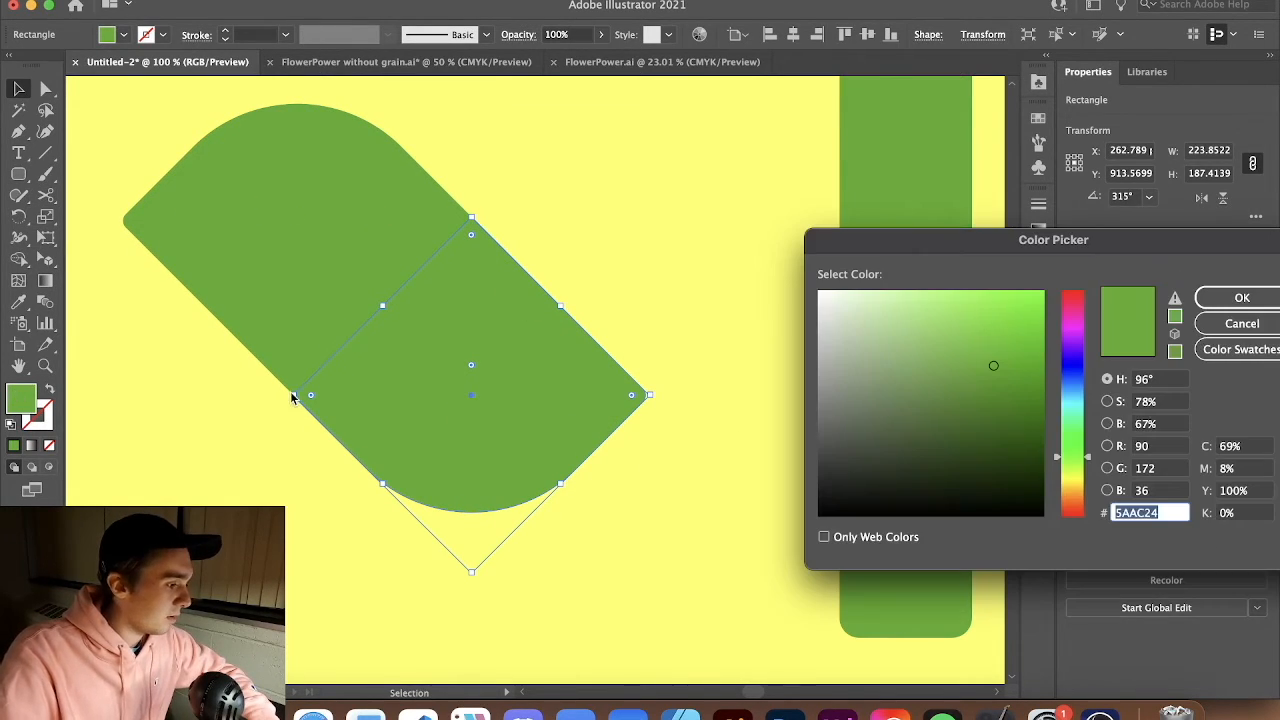
left_click_drag(993, 358, 984, 317)
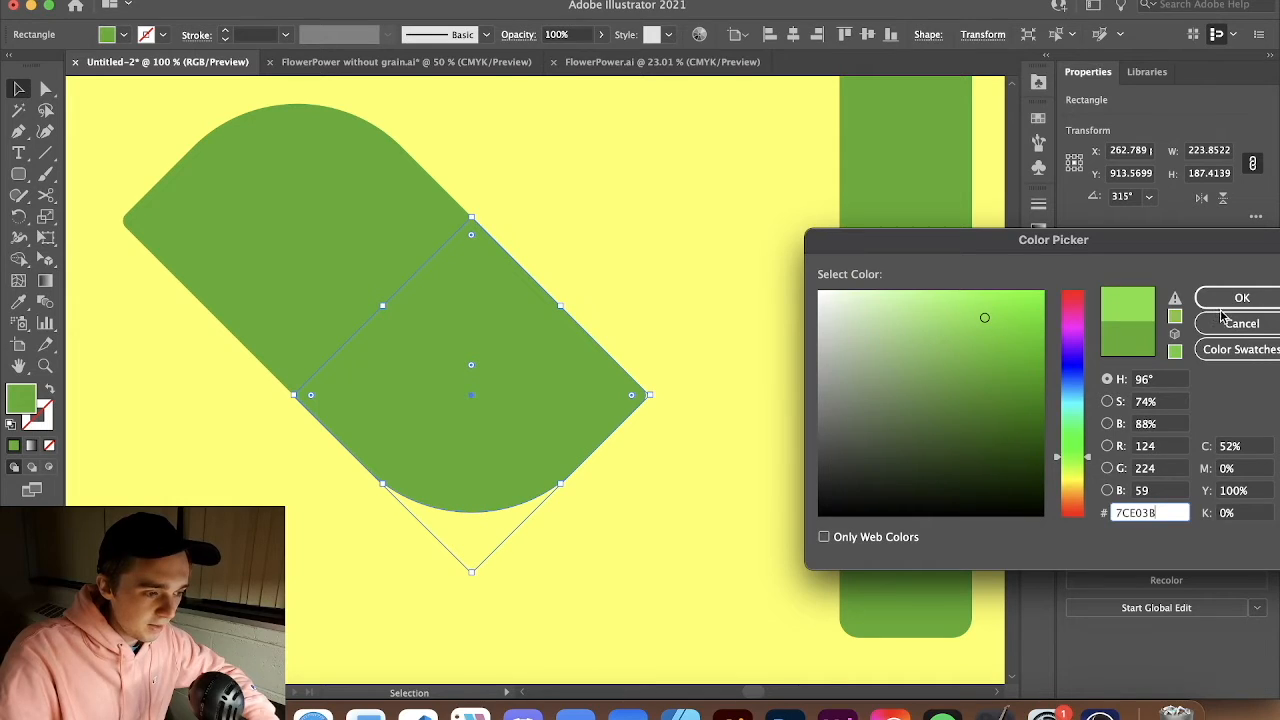
left_click(1200, 300)
left_click(688, 310)
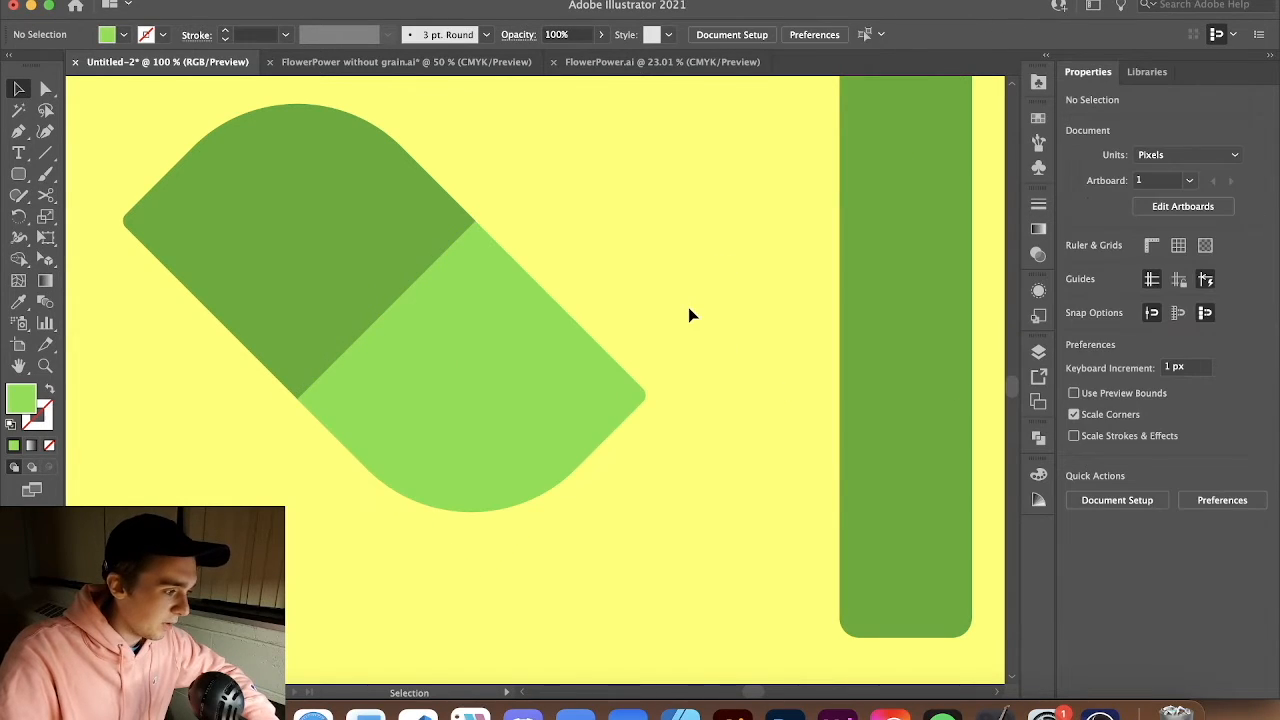
Select both leaf segments and group them
left_click(382, 342)
left_click(372, 302, "shift")
key("a")
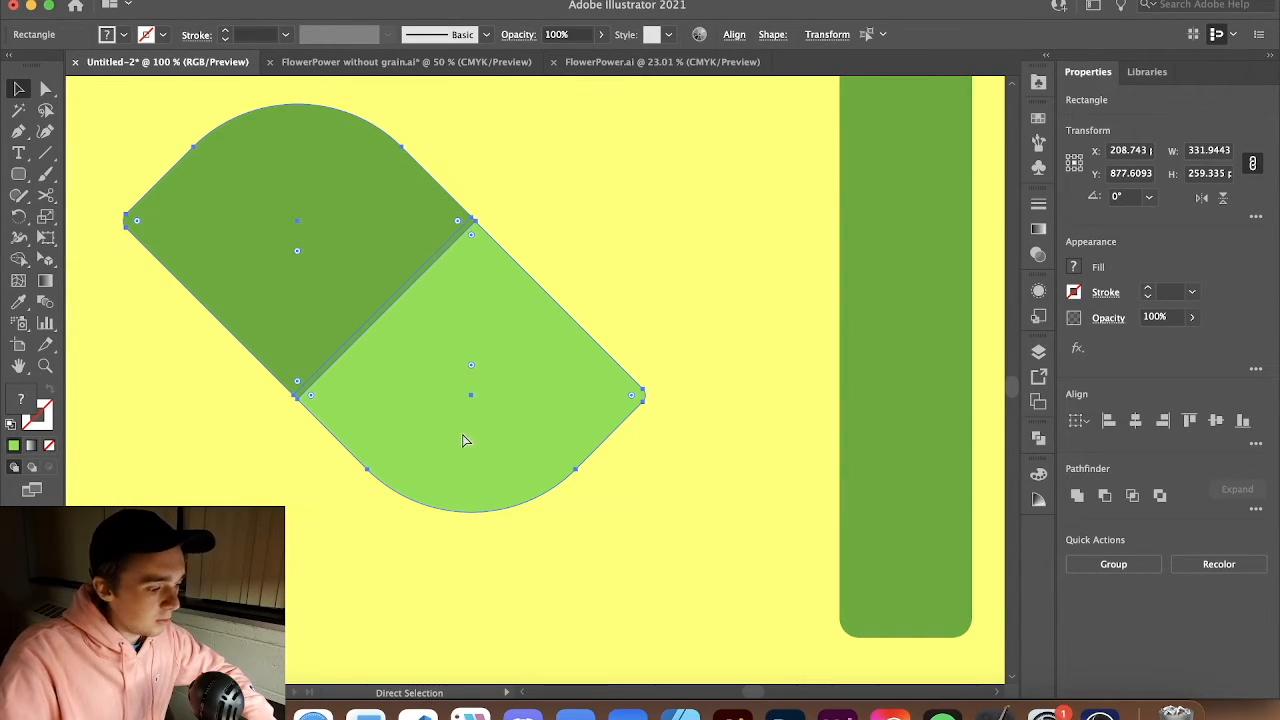
key("v")
key("super+g")
left_click_drag(451, 426, 553, 450)
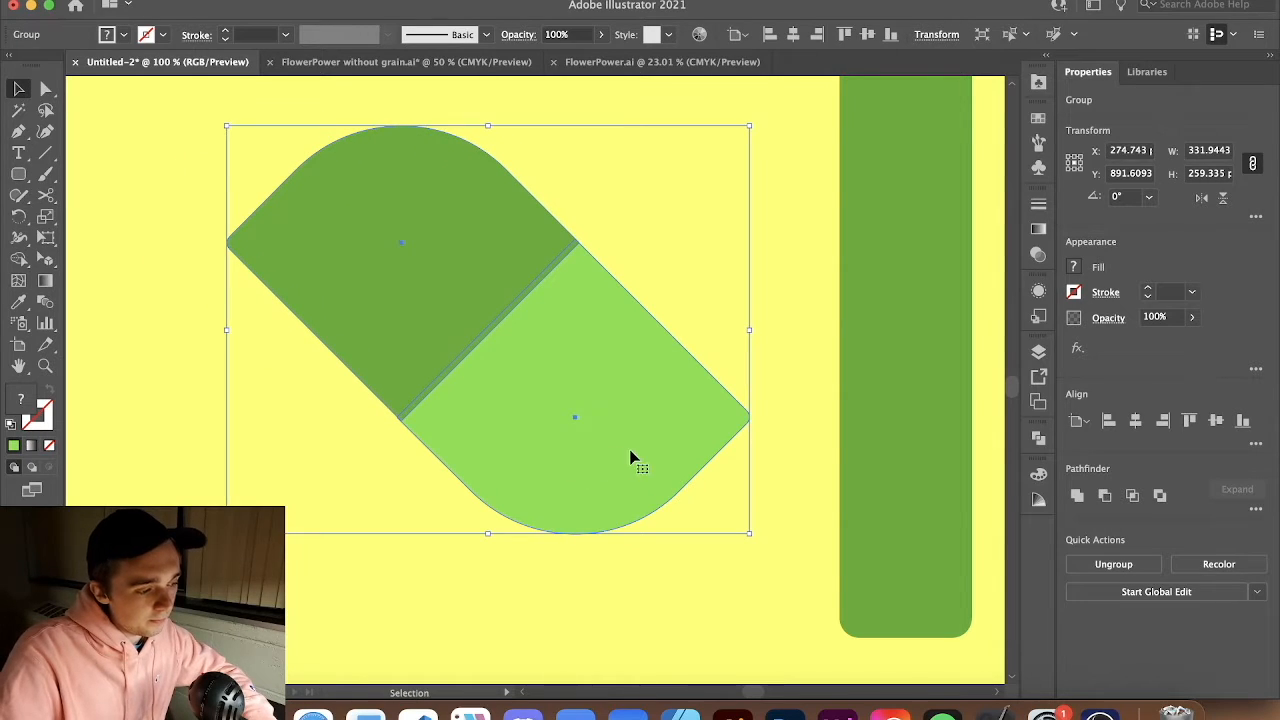
Move the leaf group to the left side of the stem's lower part
left_click_drag(634, 460, 744, 457)
key("a")
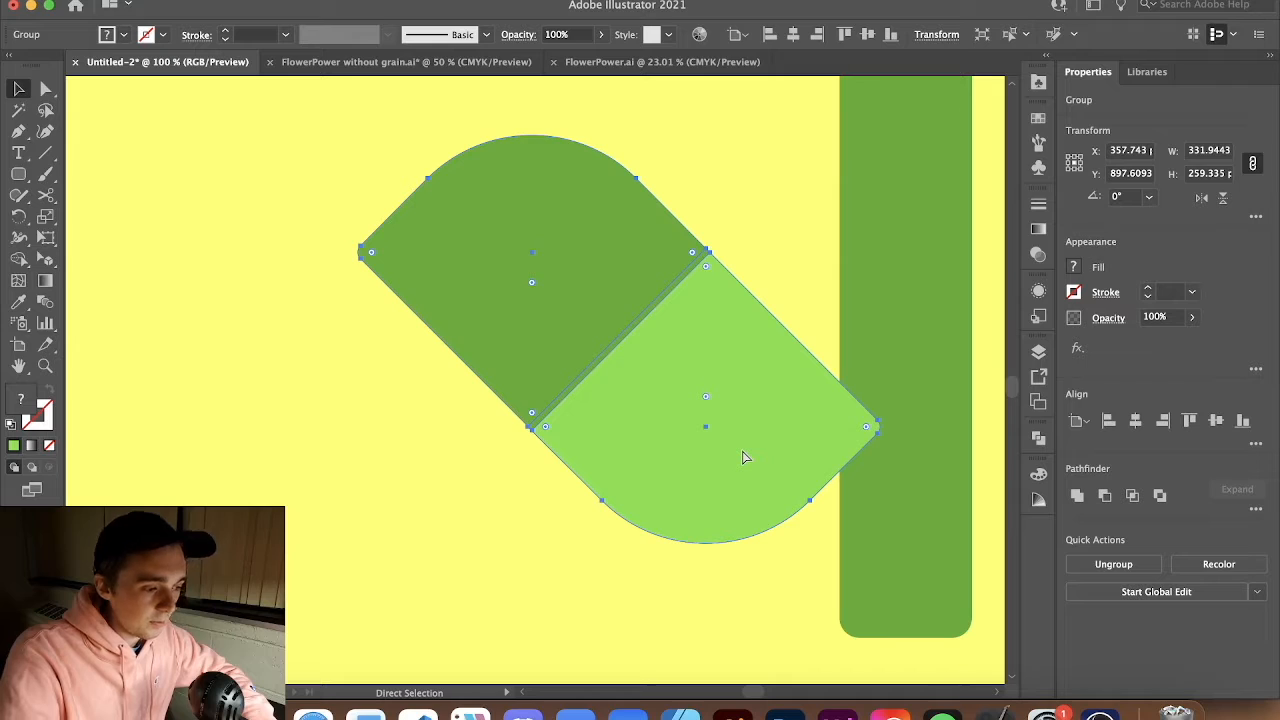
key("super+y")
key("super+y")
key("v")
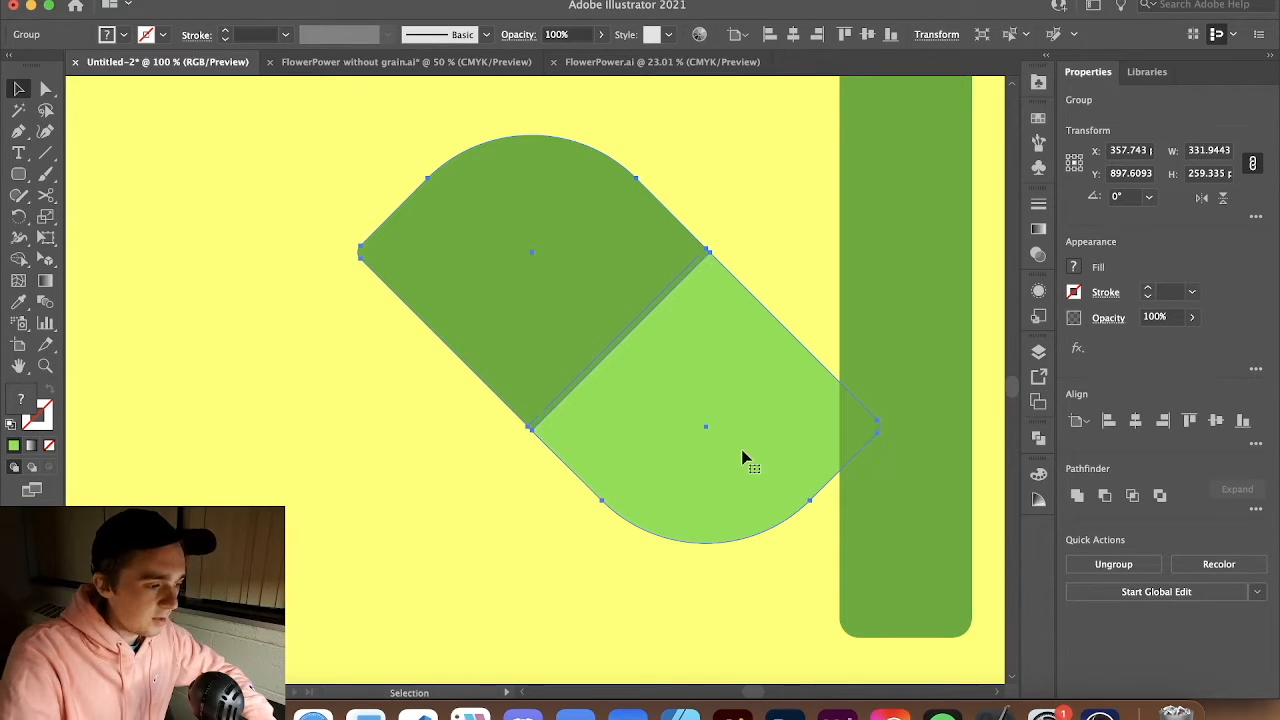
left_click(812, 546)
key("super+0")
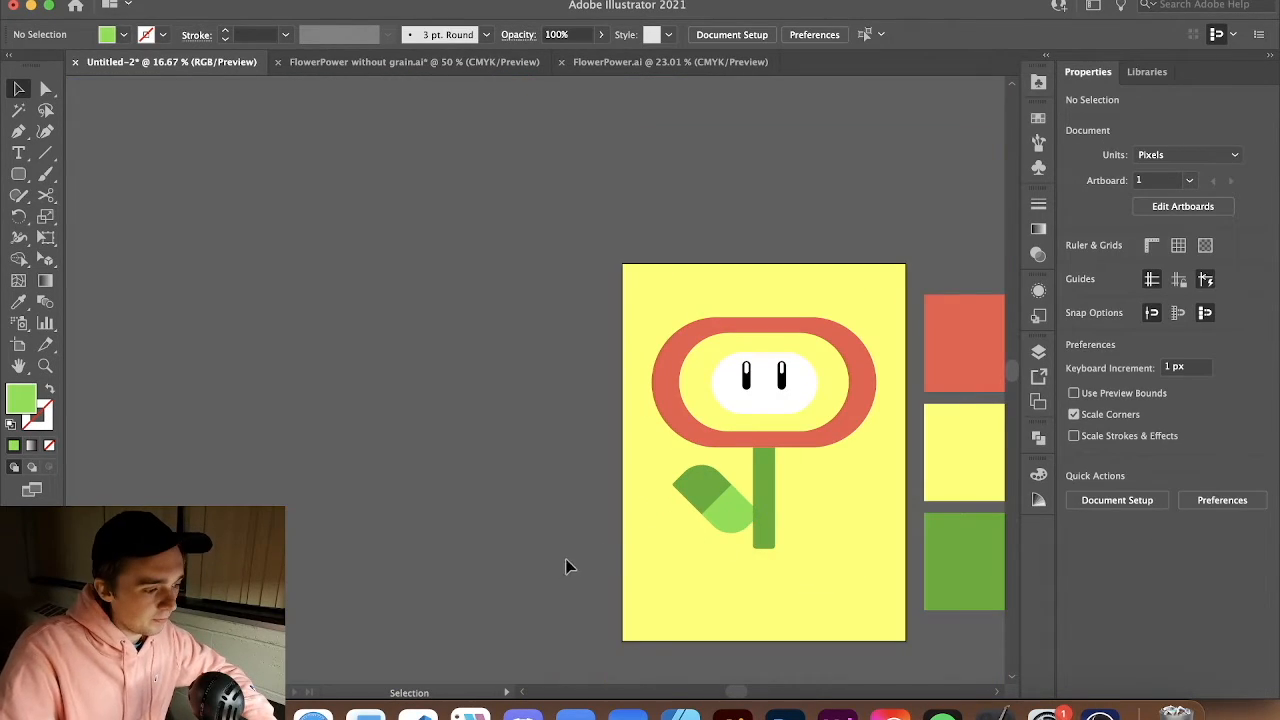
Lengthen the stem downward and lower the leaf group against its left side
left_click(777, 547)
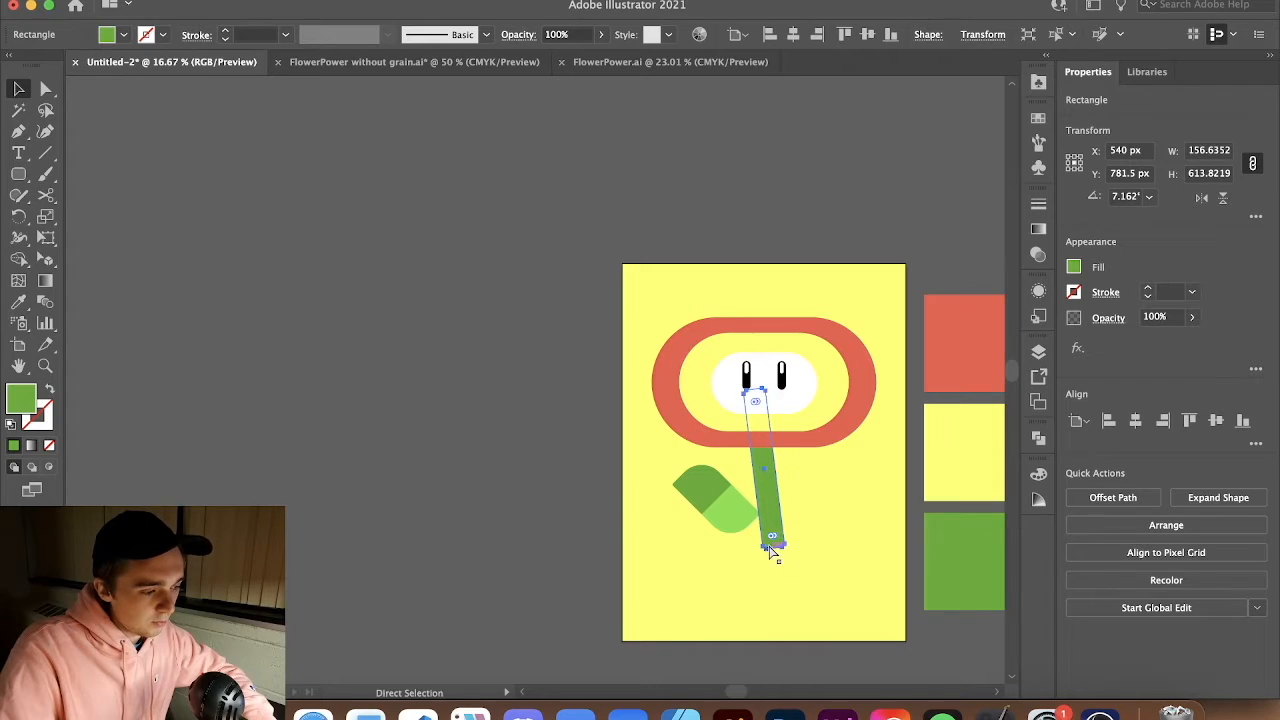
left_click_drag(765, 549, 765, 563)
left_click_drag(723, 514, 723, 528)
key("super+equal")
key("super+equal")
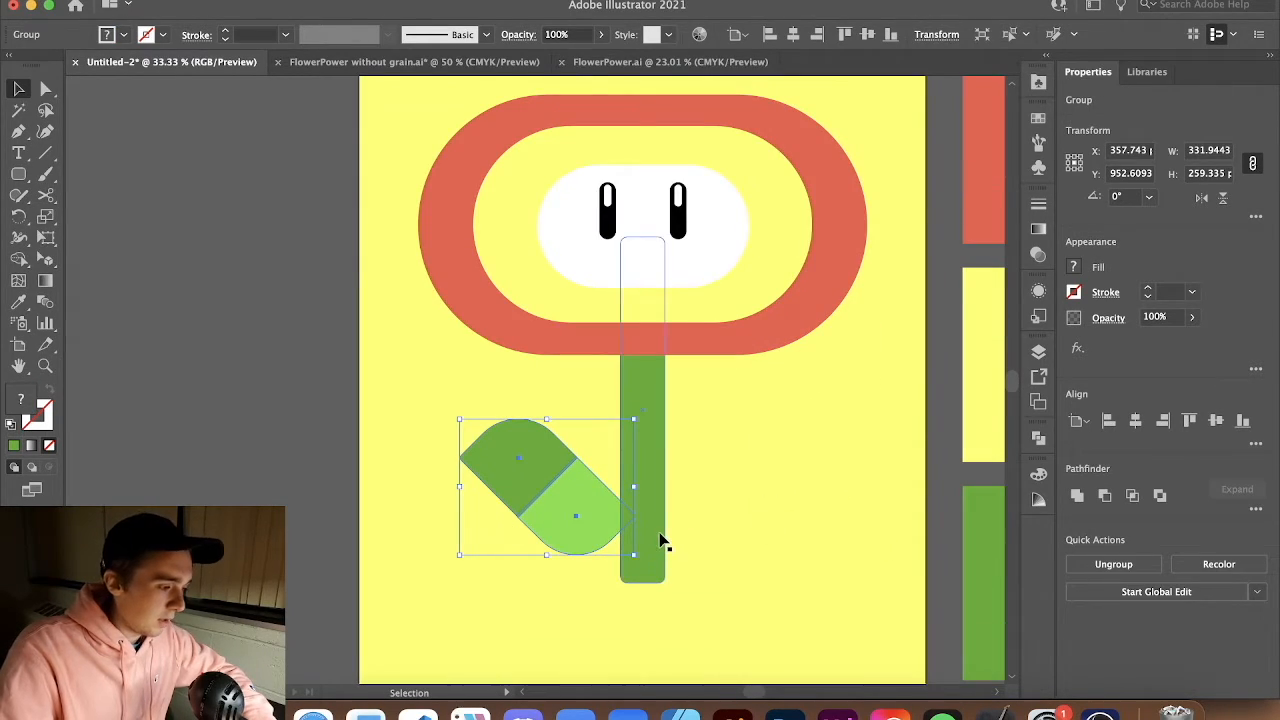
key("super+equal")
left_click_drag(555, 527, 555, 531)
Paste a copy of the leaf group, reflect it across the vertical axis and place it on the stem's right side
key("a")
key("super+v")
key("v")
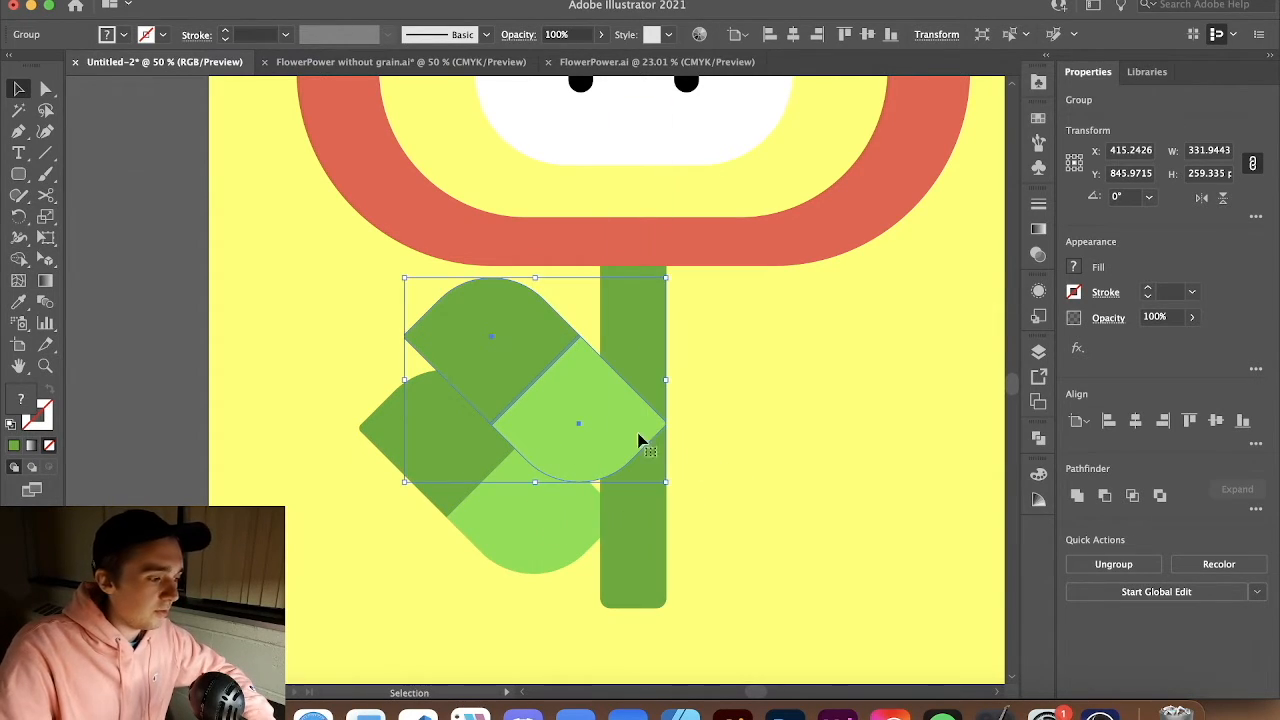
right_click(621, 335)
mouse_move(694, 582)
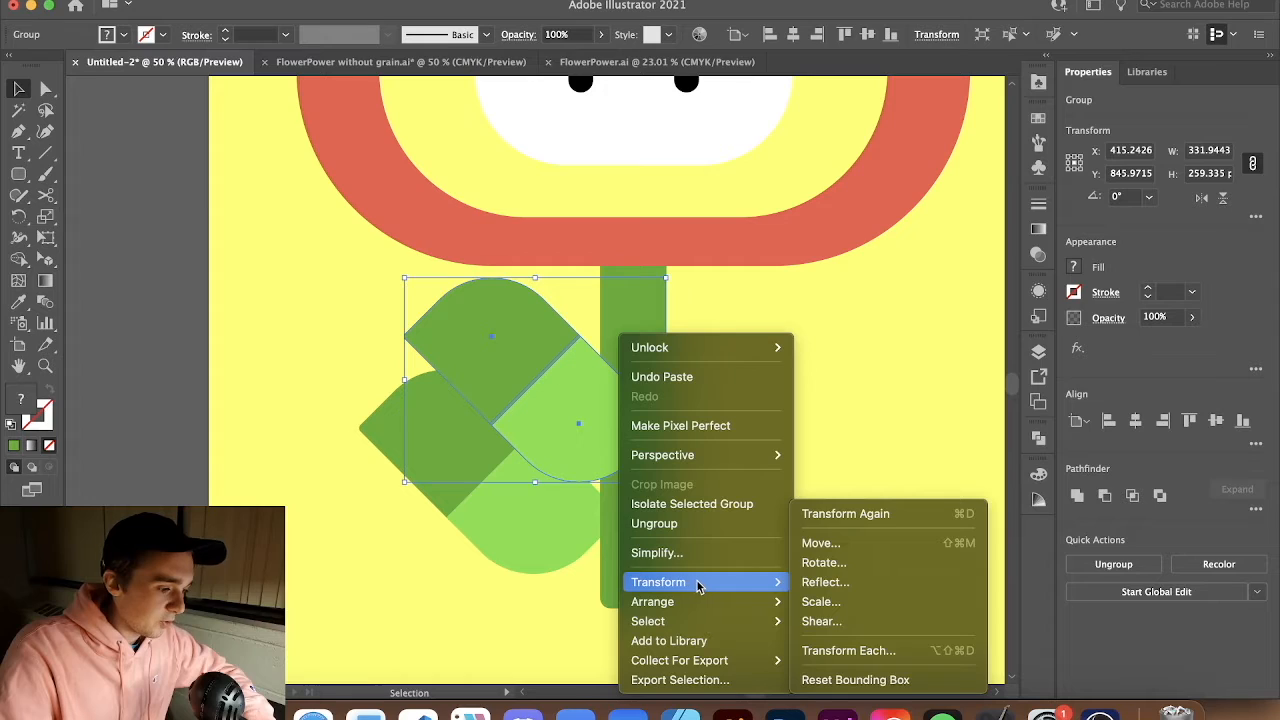
left_click(854, 583)
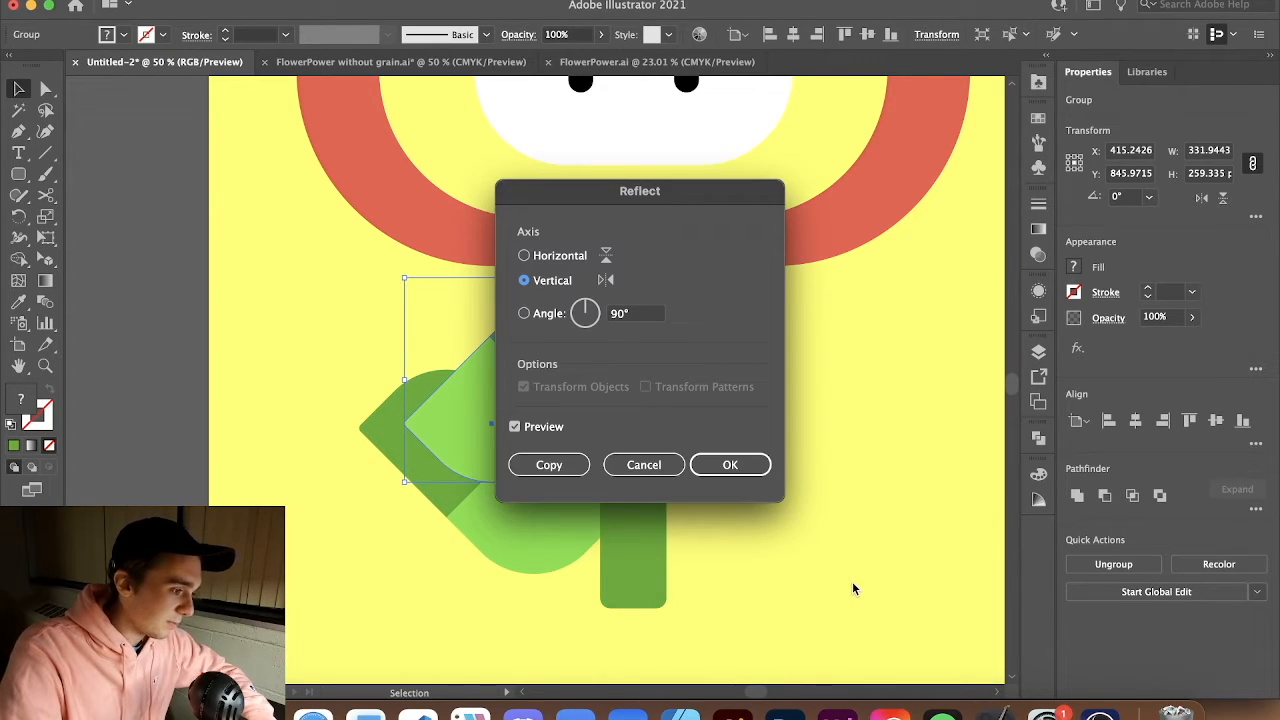
key("Return")
left_click_drag(497, 392, 726, 491)
key("a")
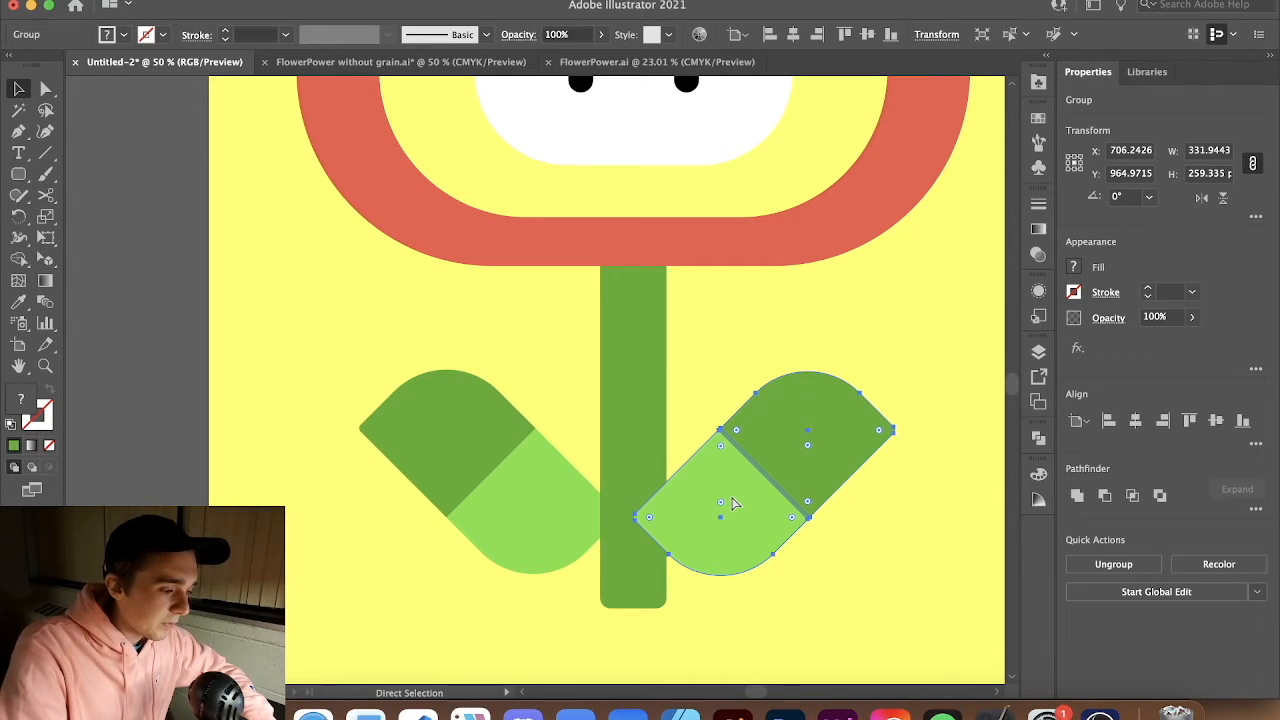
Reposition the right leaf group snugly against the stem and raise it higher on the stem's right side
key("v")
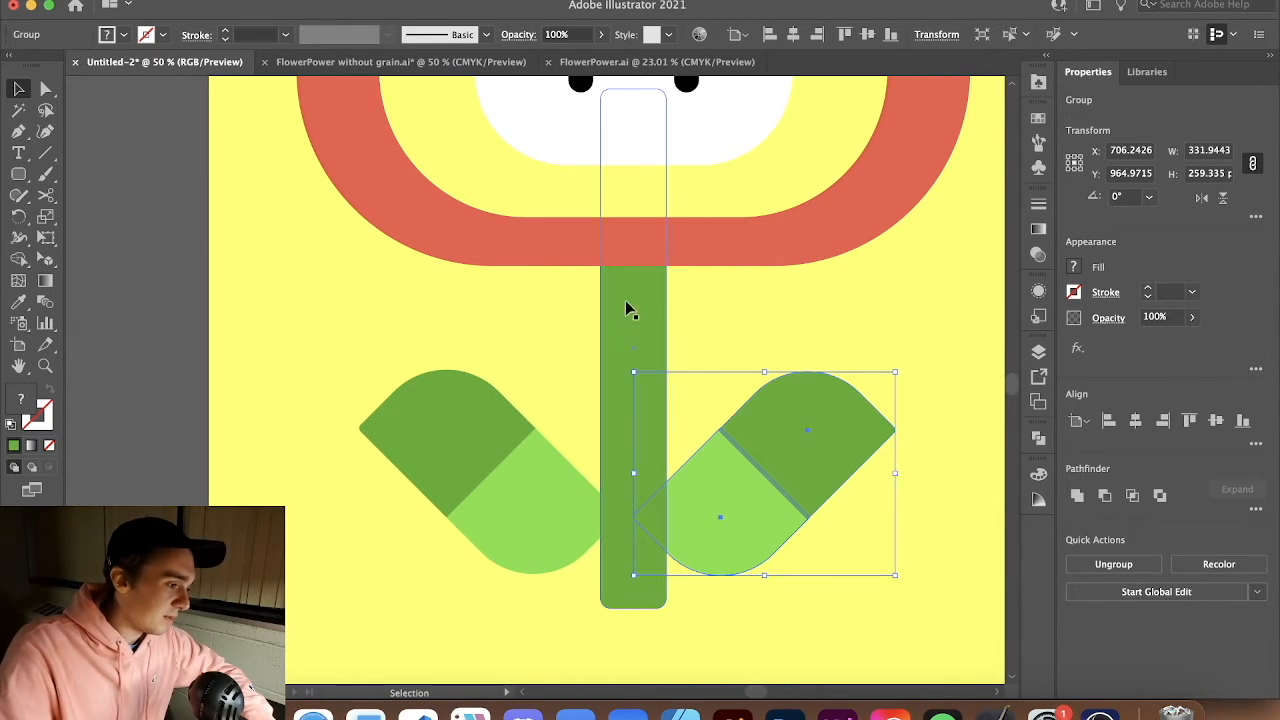
mouse_move(757, 497)
left_mouse_down()
mouse_move(772, 488)
mouse_move(773, 503)
mouse_move(752, 502)
left_mouse_up()
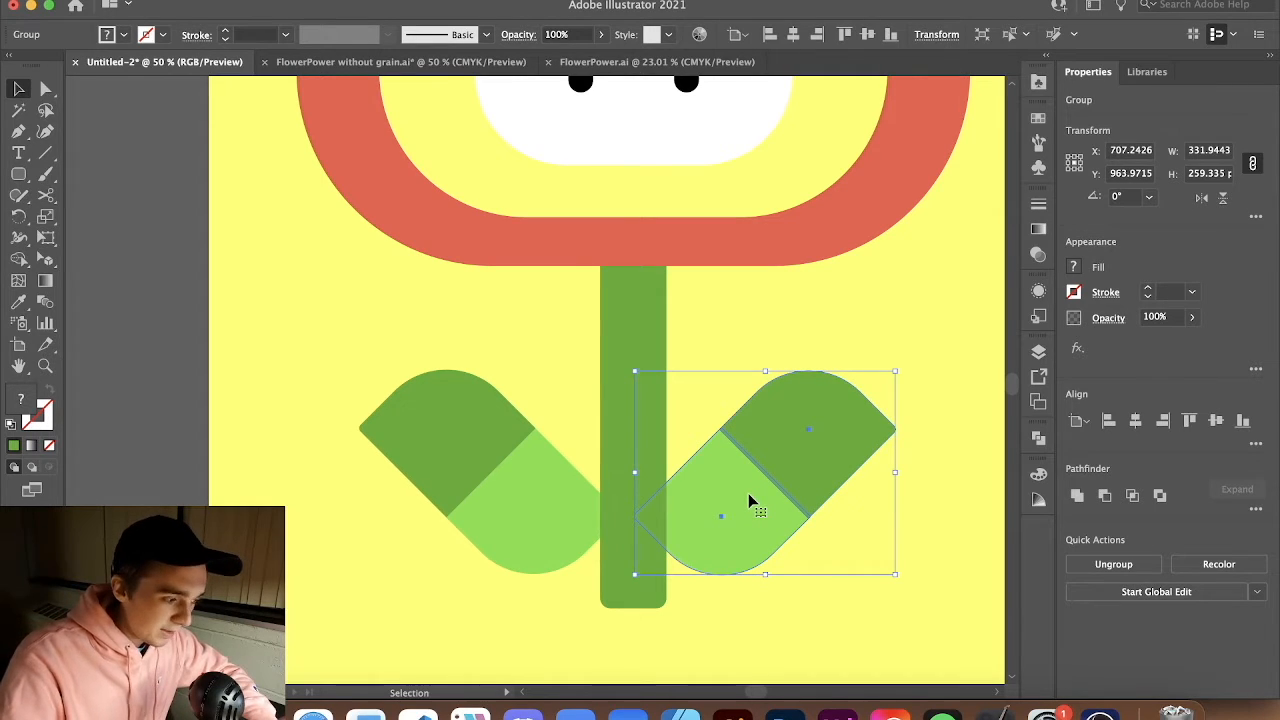
mouse_move(752, 502)
left_mouse_down()
mouse_move(771, 500)
mouse_move(760, 507)
left_mouse_up()
left_click(888, 531)
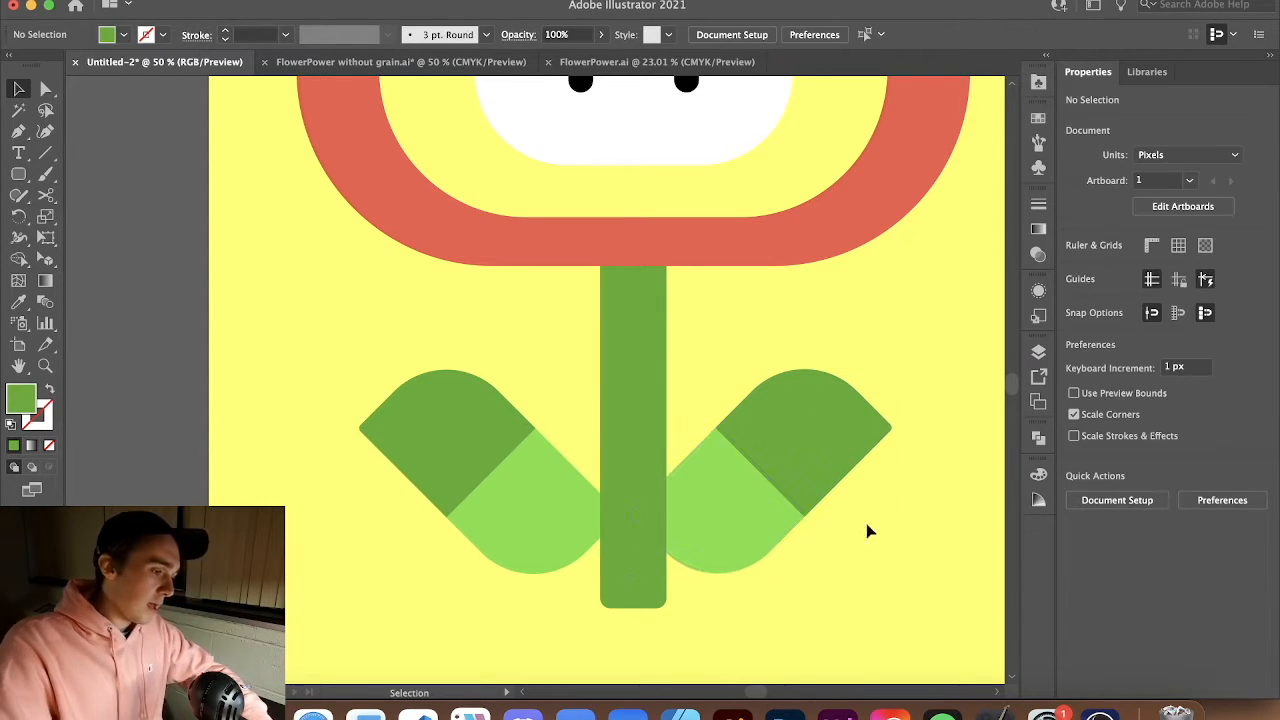
left_click_drag(764, 516, 759, 474)
left_click(865, 644)
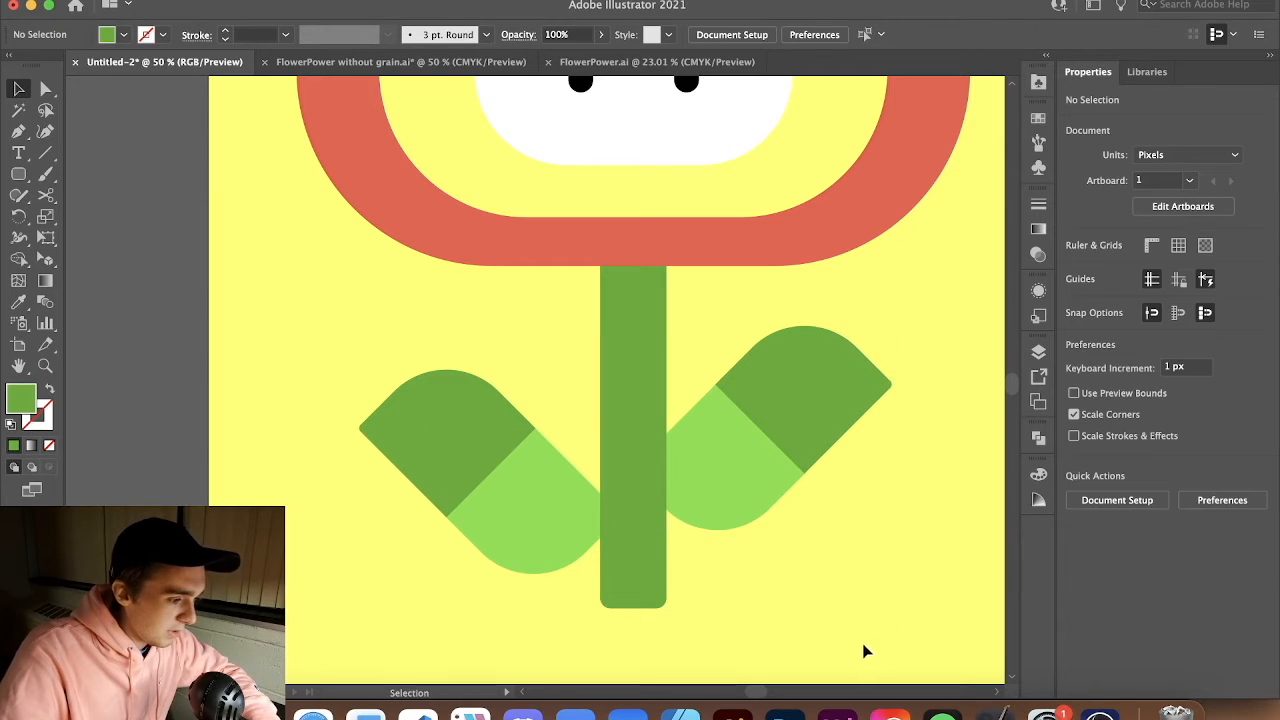
Move the color swatch rectangles away from the artboard toward the reference image
scroll(766, 500, "down", 2)
scroll(792, 489, "right", 2)
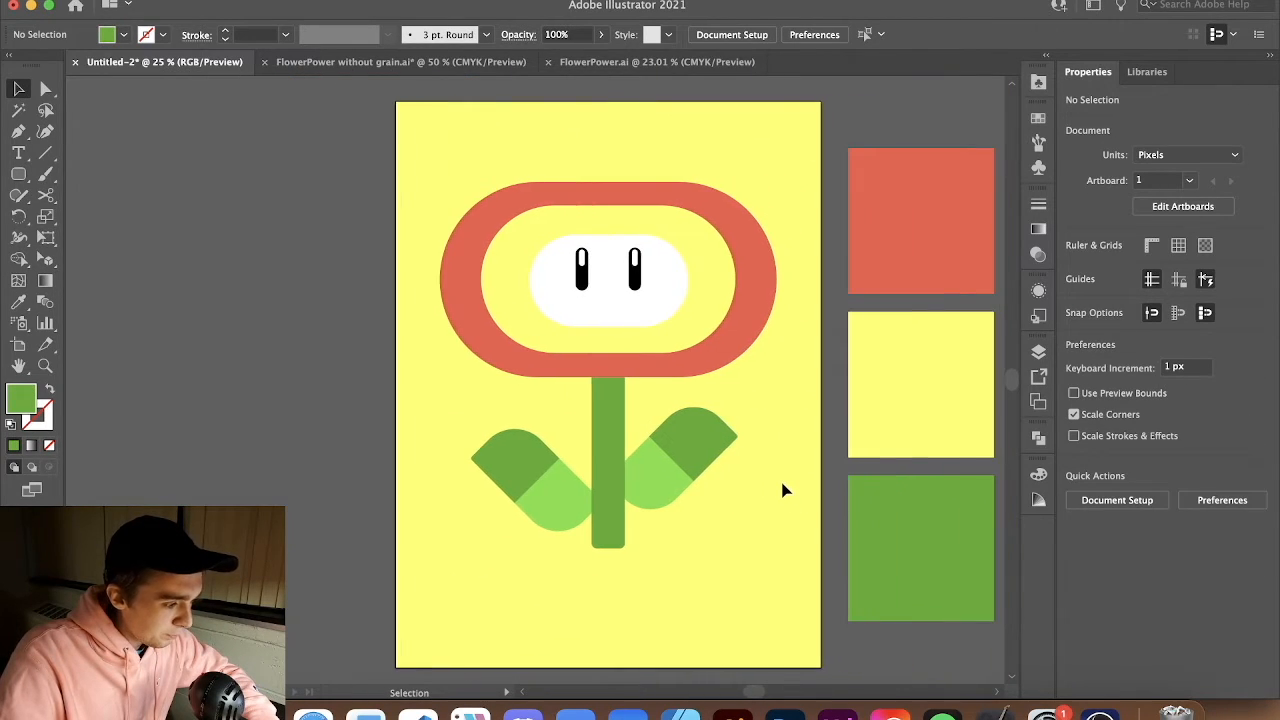
scroll(779, 486, "down", 5)
scroll(590, 495, "up", 2)
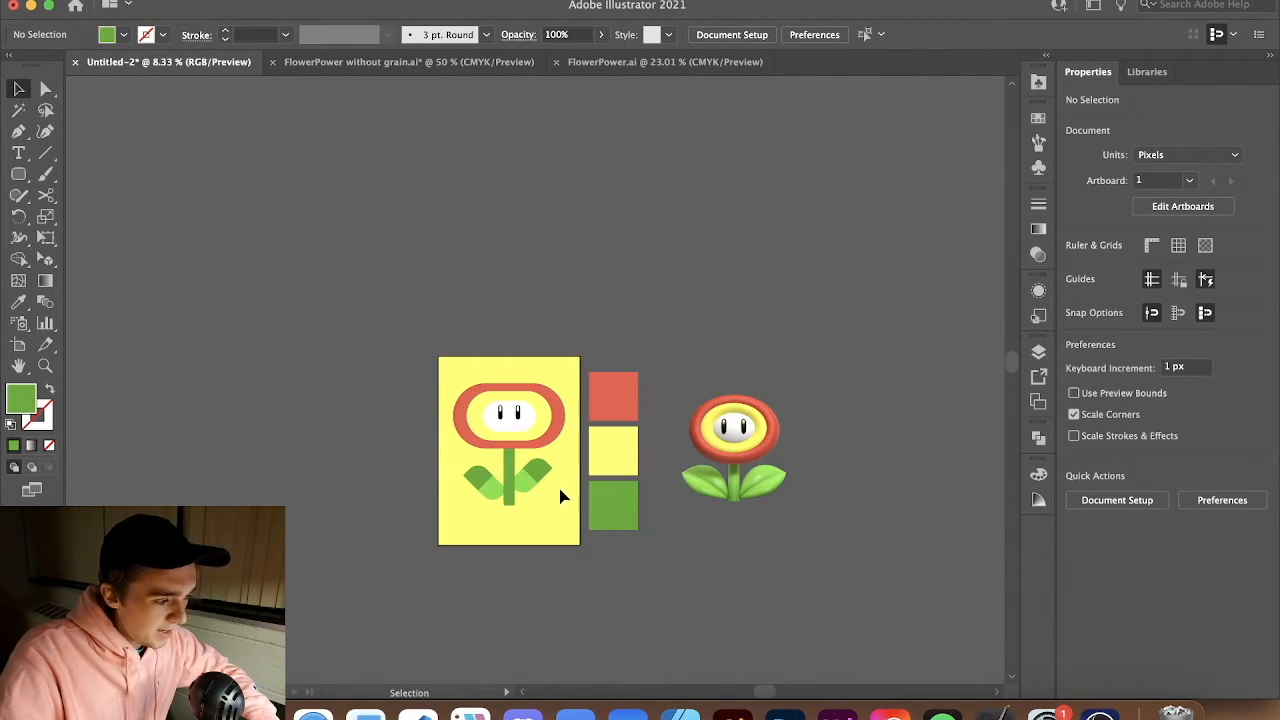
left_click_drag(630, 530, 867, 528)
scroll(410, 492, "up", 3)
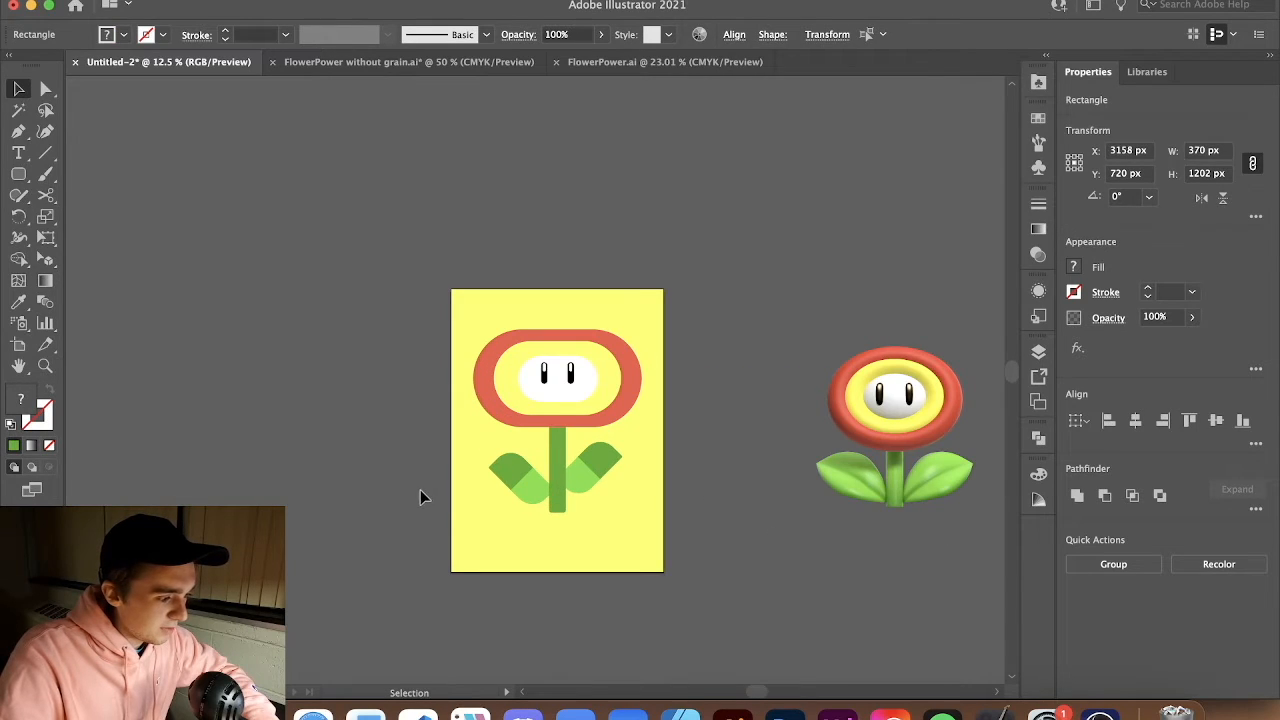
Add the title text FLOWER POWER below the flower near the artboard's lower edge
key("t")
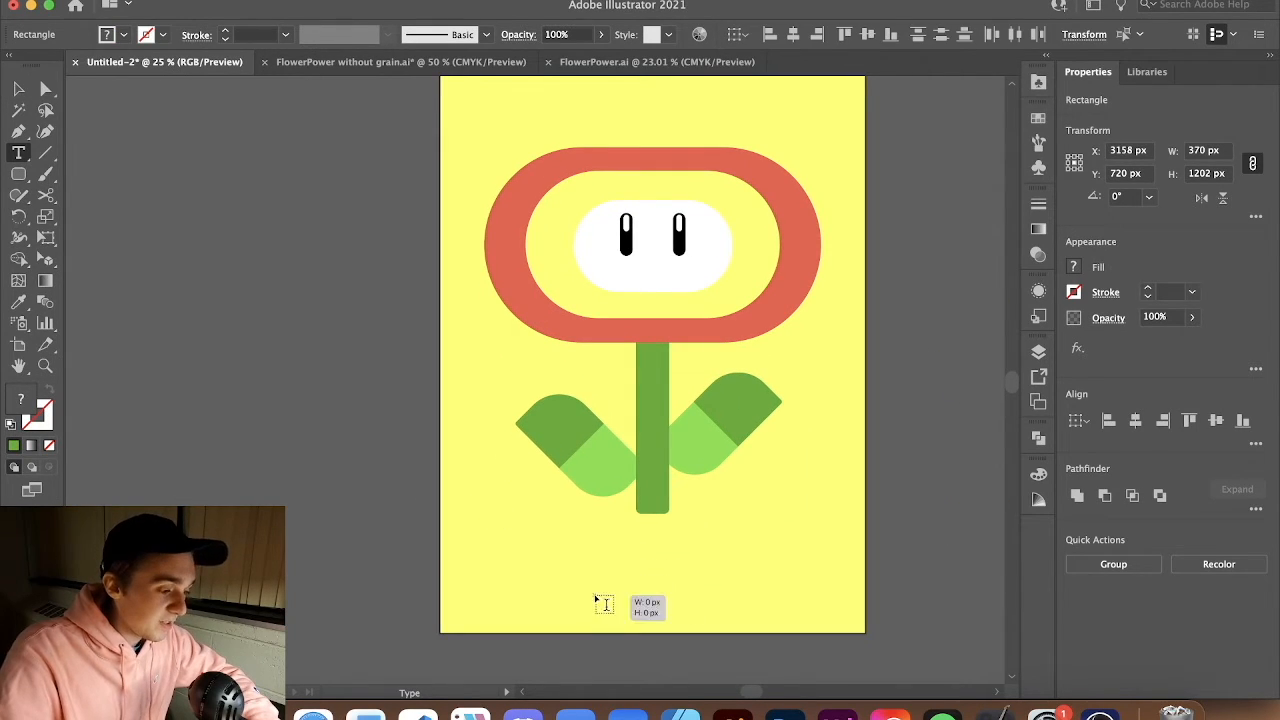
left_click(595, 594)
type("fl")
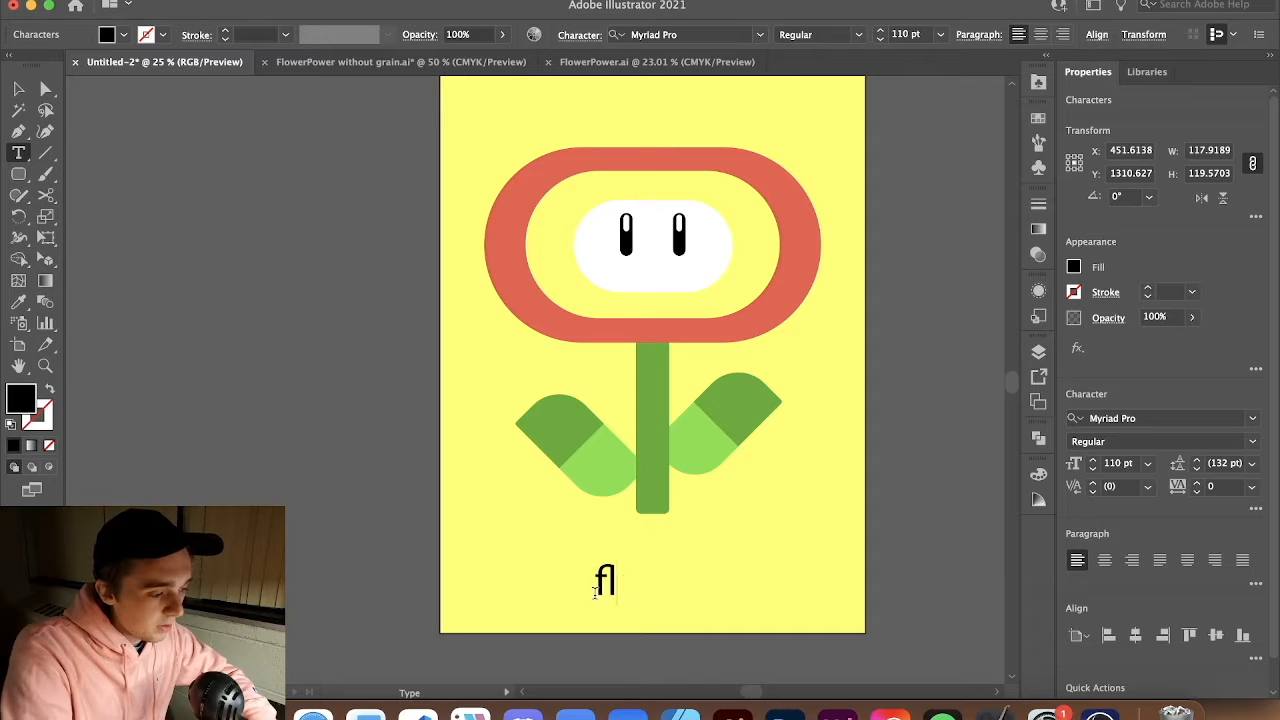
type("oweOWER POWER")
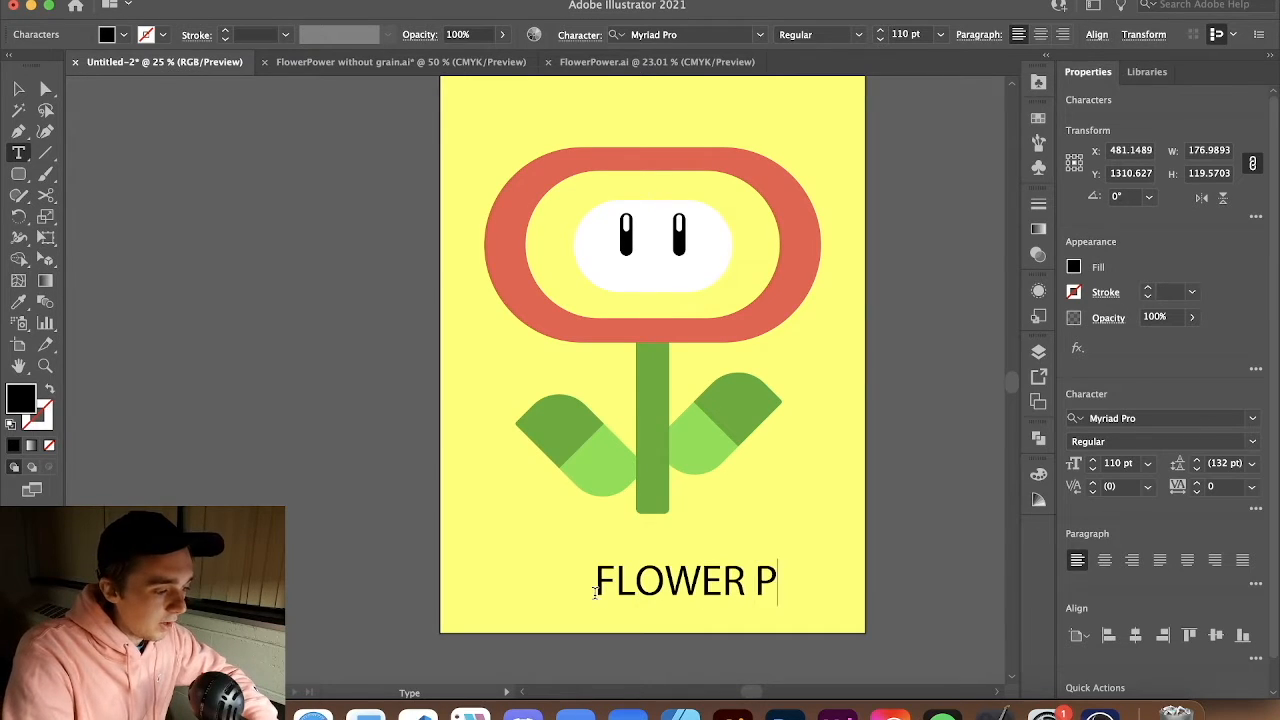
key("Escape")
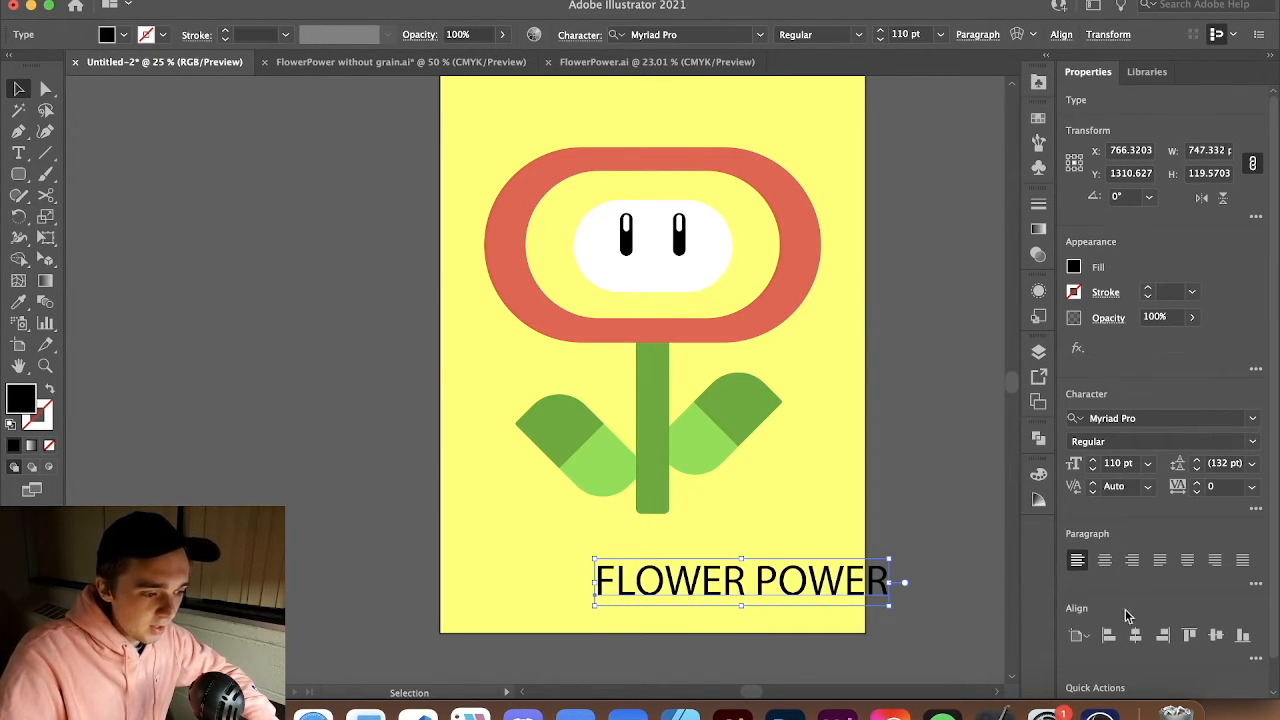
Center the title horizontally on the artboard and set its font to Stencil Std Bold
left_click(1136, 636)
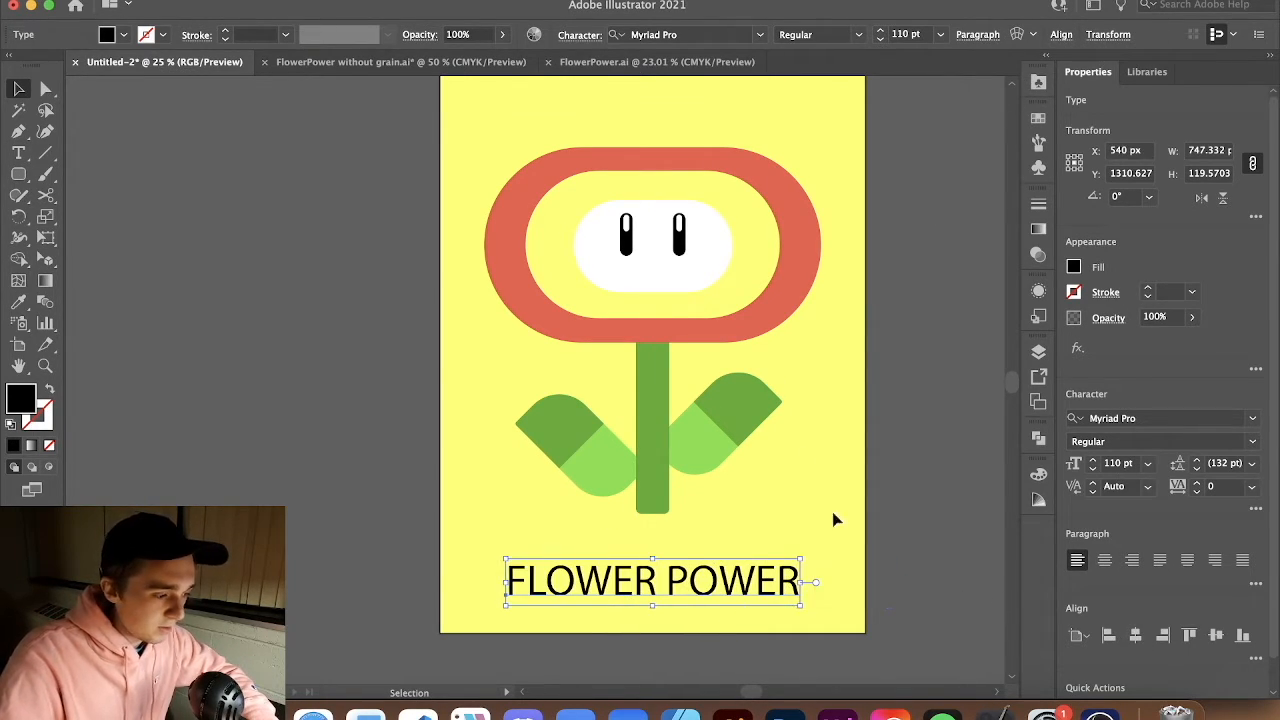
left_click(724, 34)
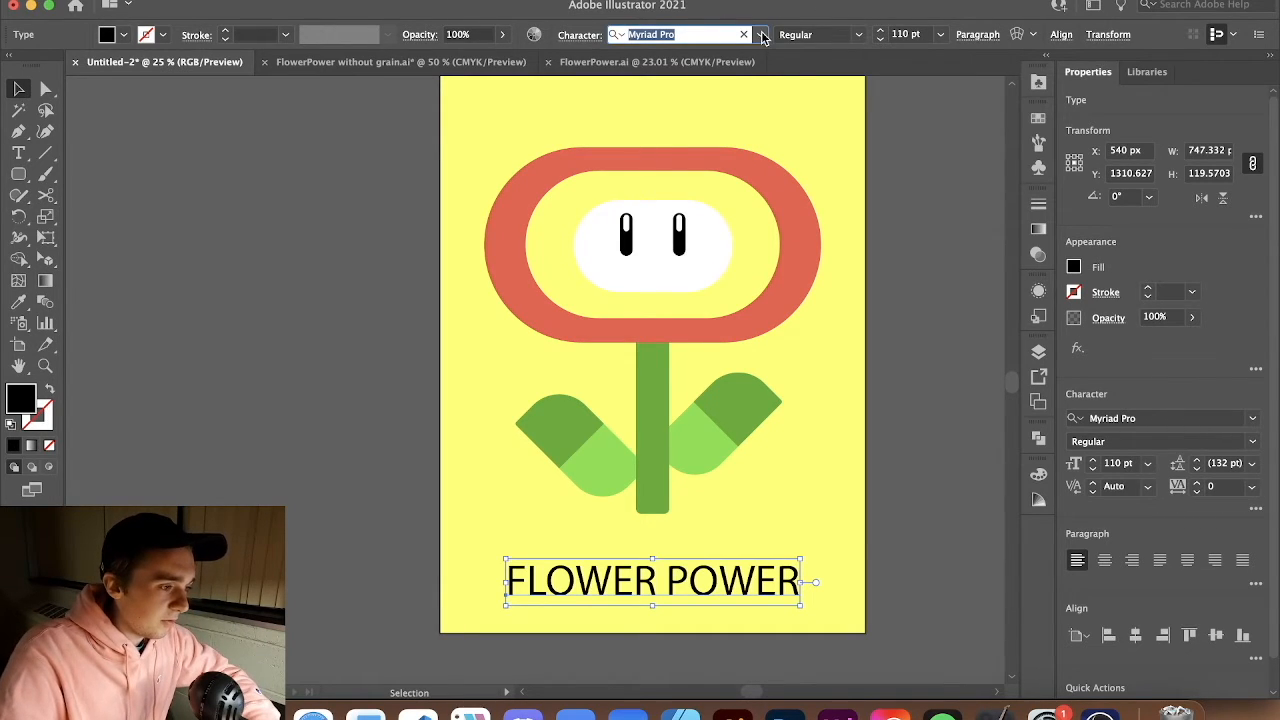
left_click(761, 35)
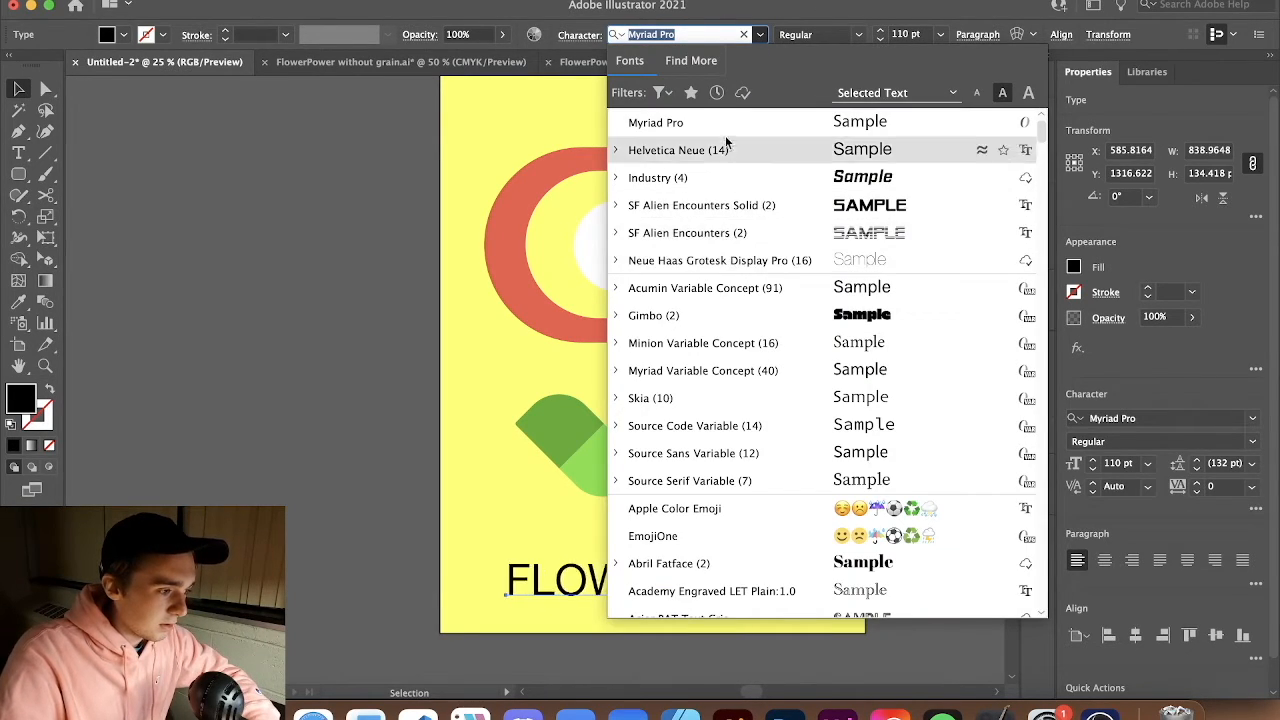
type("STE")
key("Return")
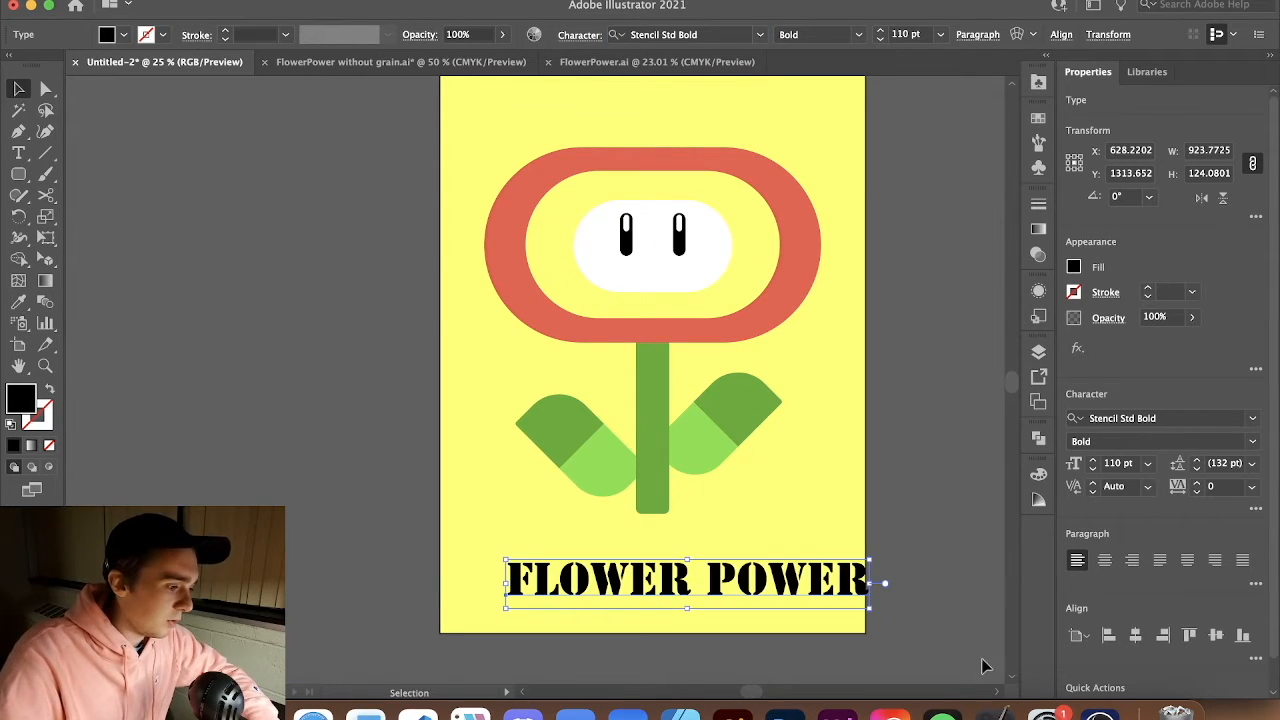
left_click(1135, 636)
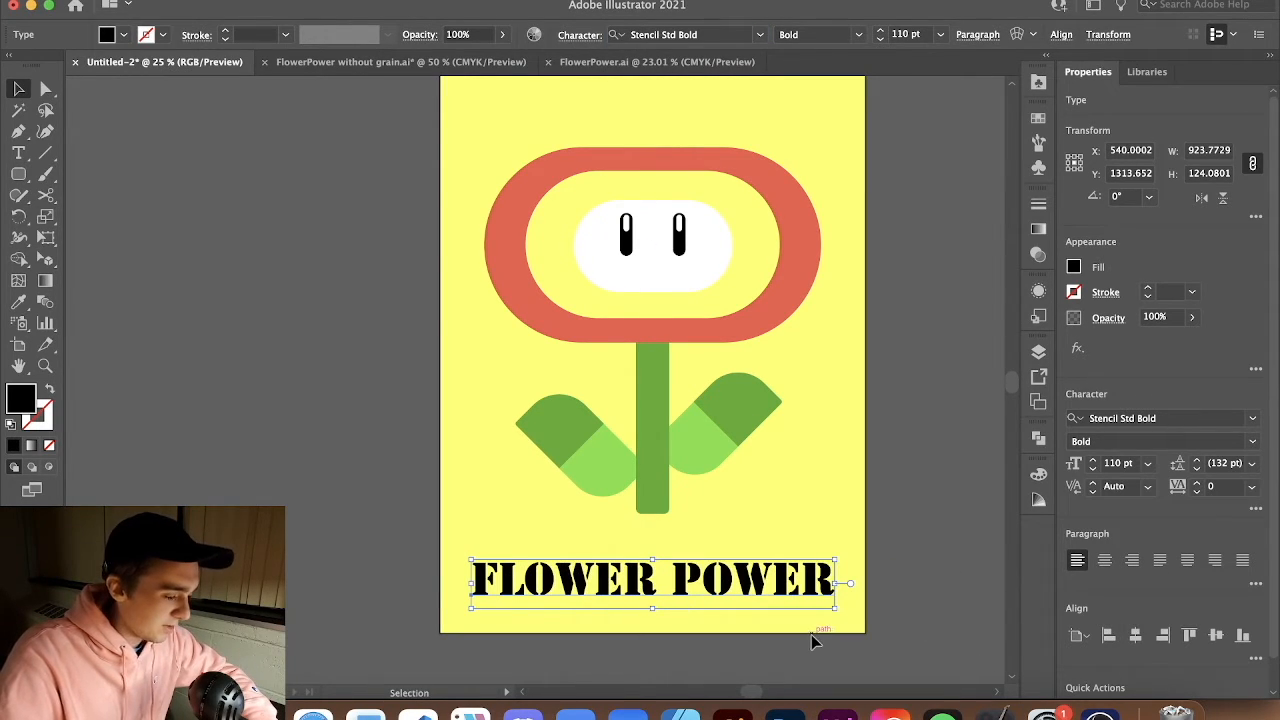
Color the title red by sampling the flower's red ring with the Eyedropper
key("i")
scroll(833, 567, "right", 5)
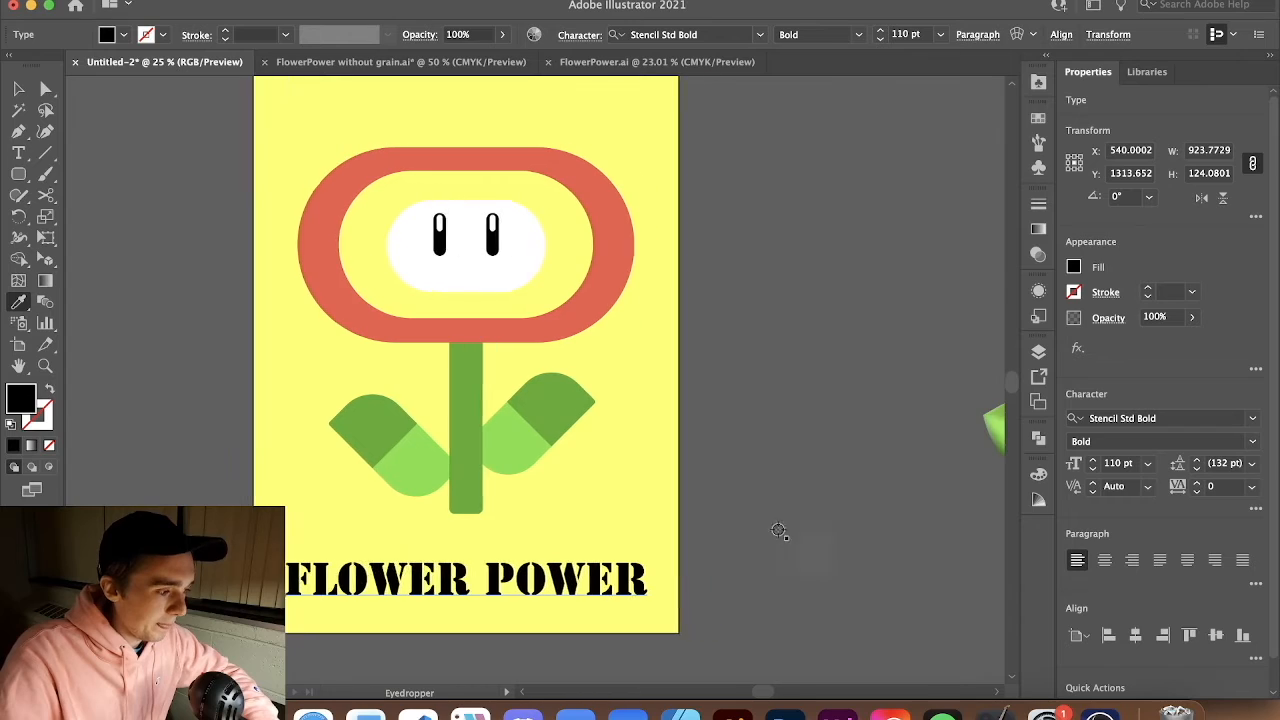
left_click(603, 251)
key("v")
left_click(750, 420)
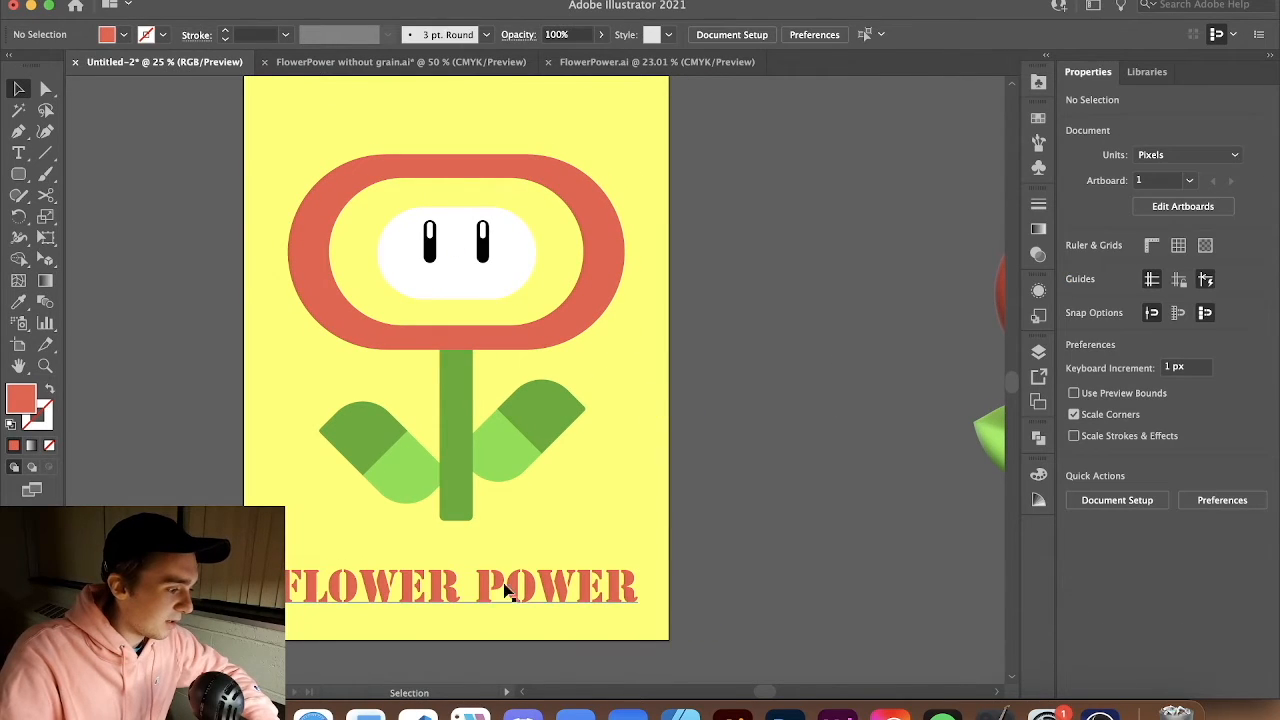
Select all the artwork and apply a Grain texture effect with intensity 40, contrast 50 and Regular grain type
scroll(466, 561, "left", 5)
scroll(466, 561, "down", 3)
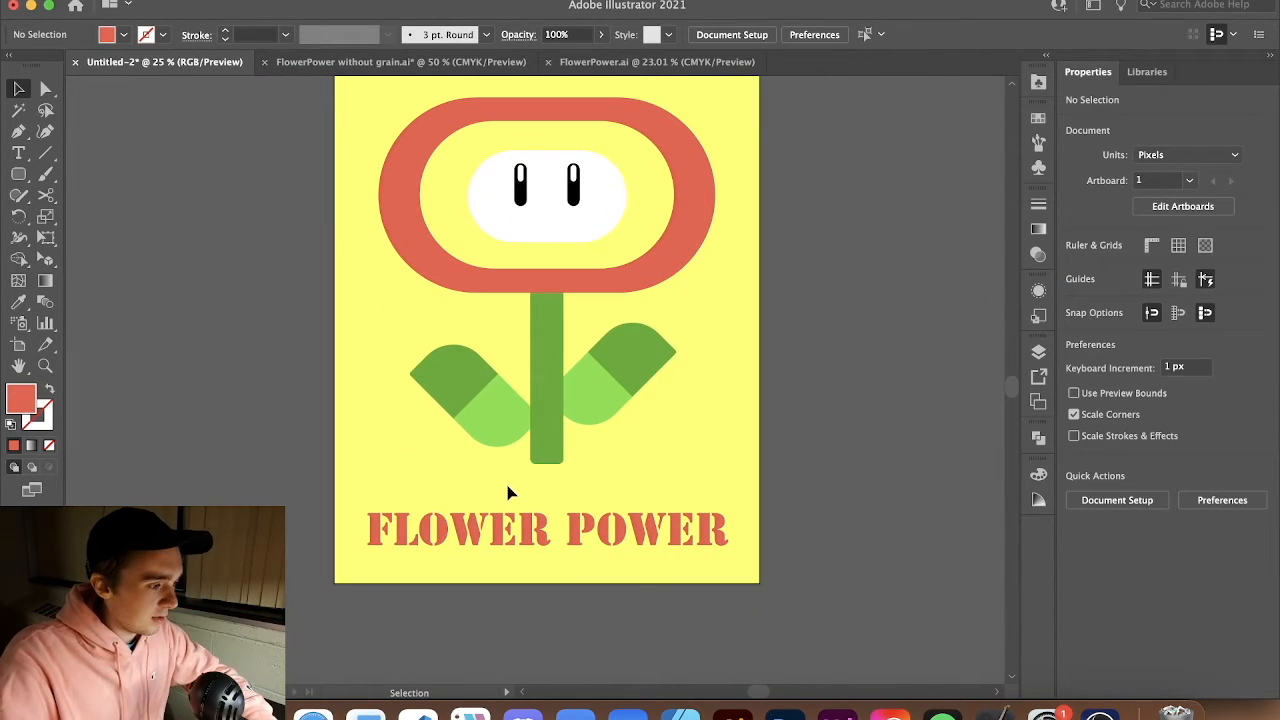
scroll(486, 460, "up", 3)
scroll(490, 464, "down", 2)
scroll(489, 457, "down", 1)
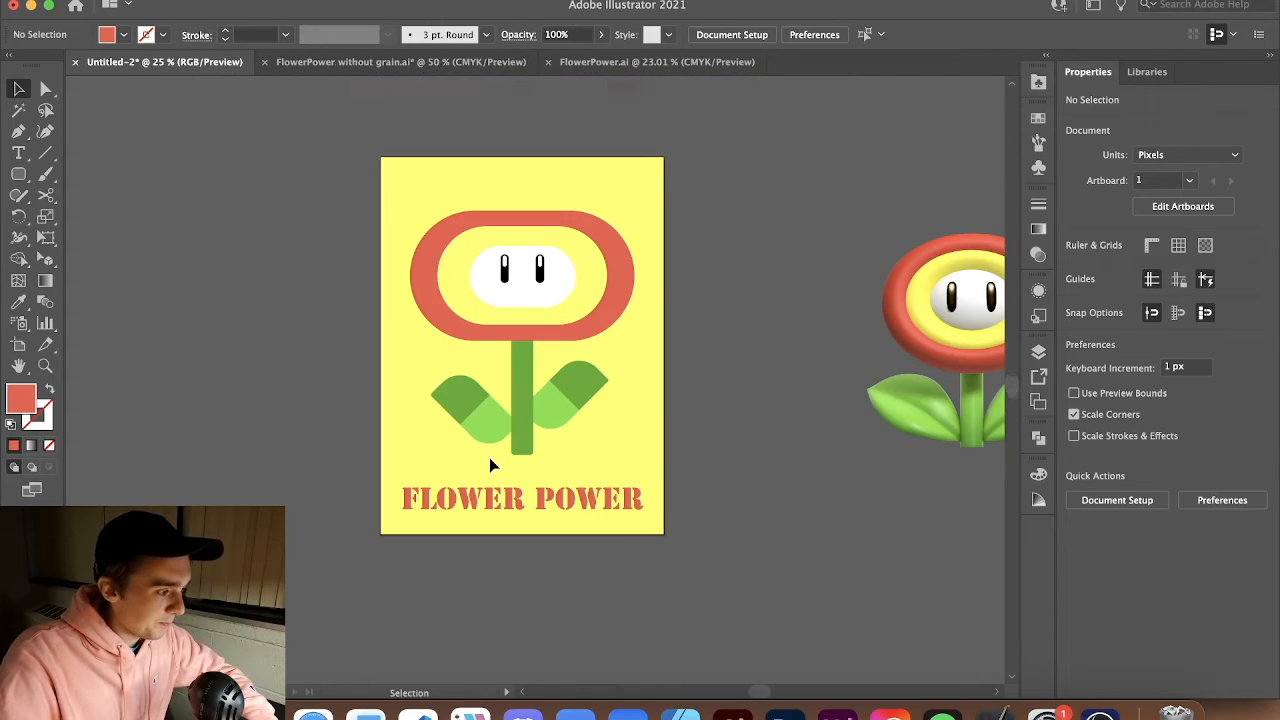
left_click(1038, 353)
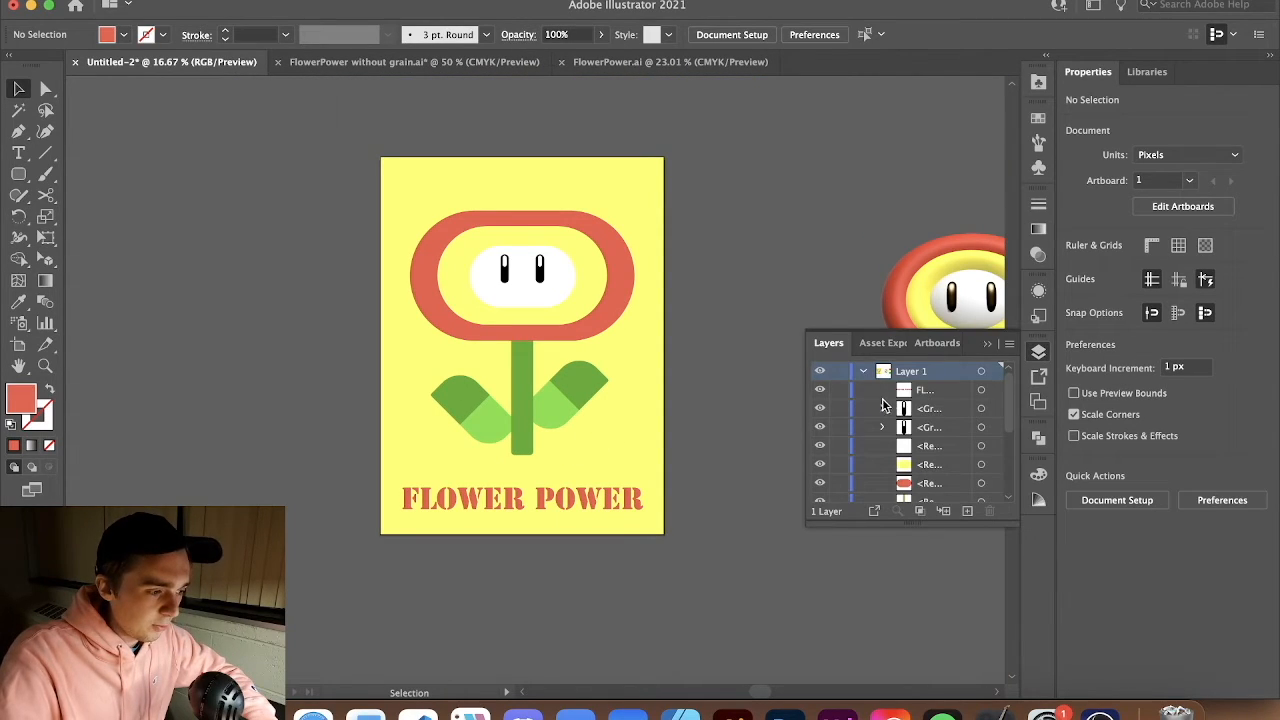
scroll(889, 396, "down", 3)
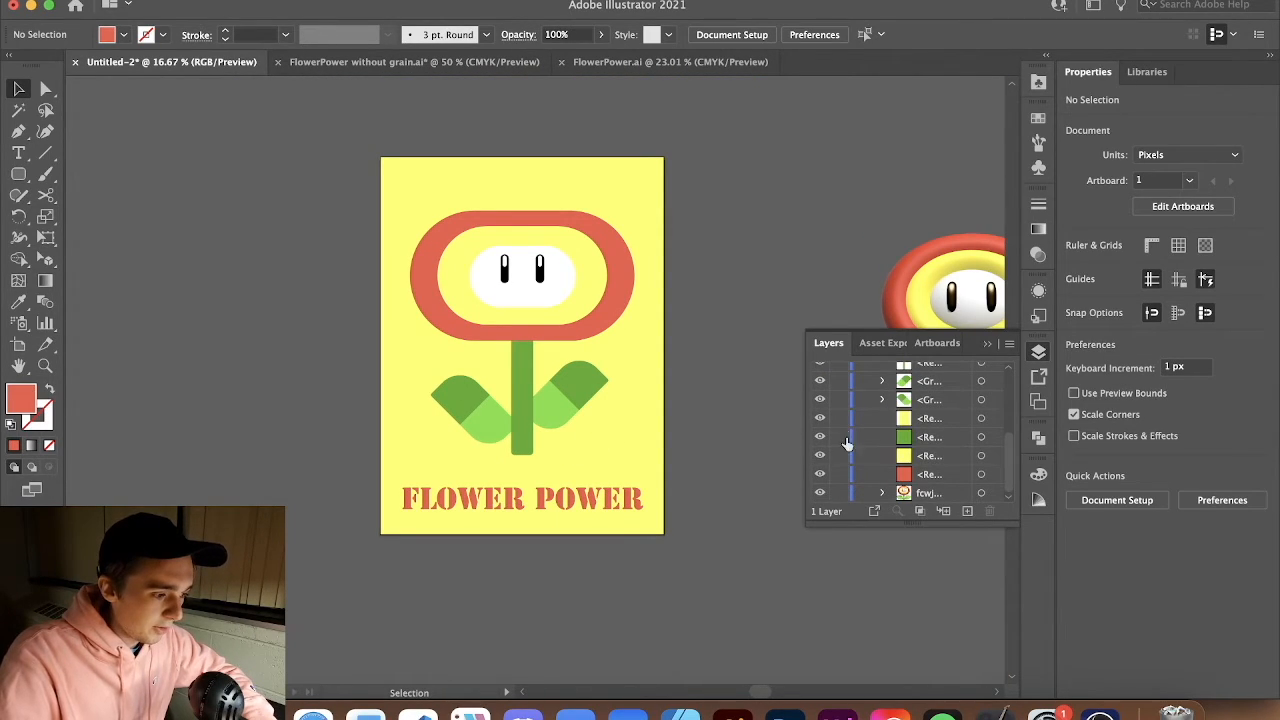
left_click_drag(721, 596, 720, 595)
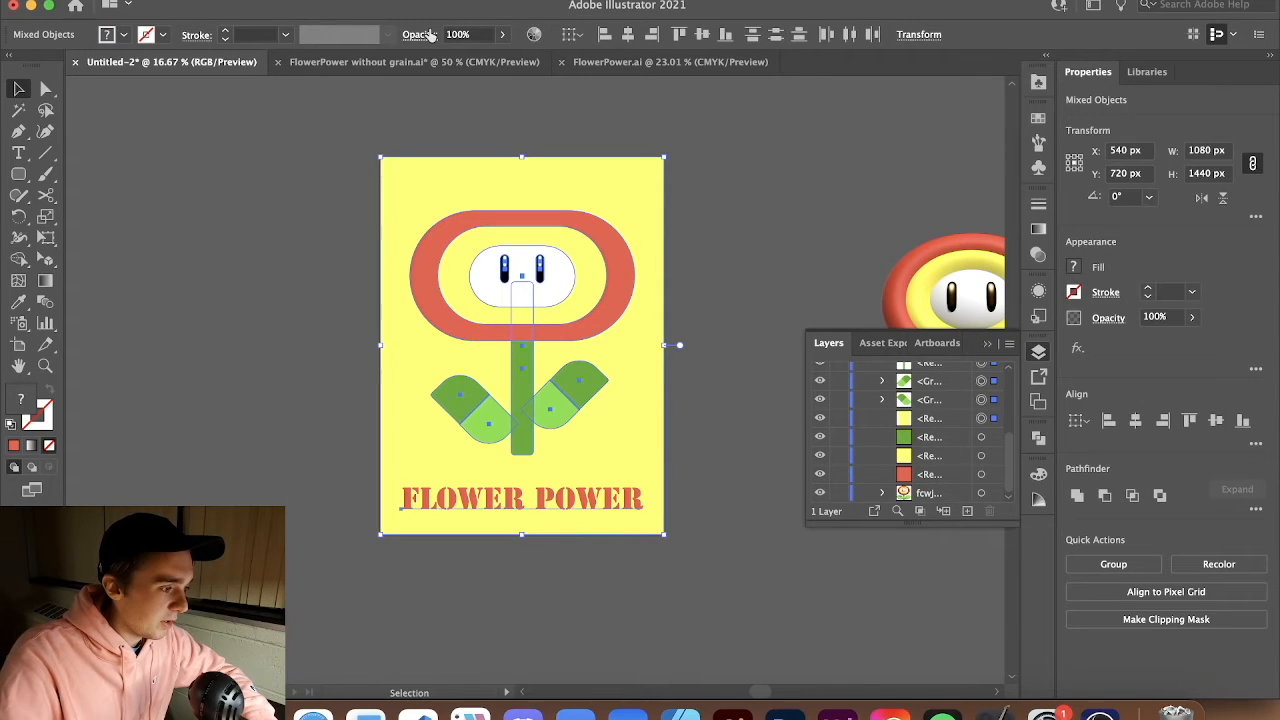
left_click(366, 0)
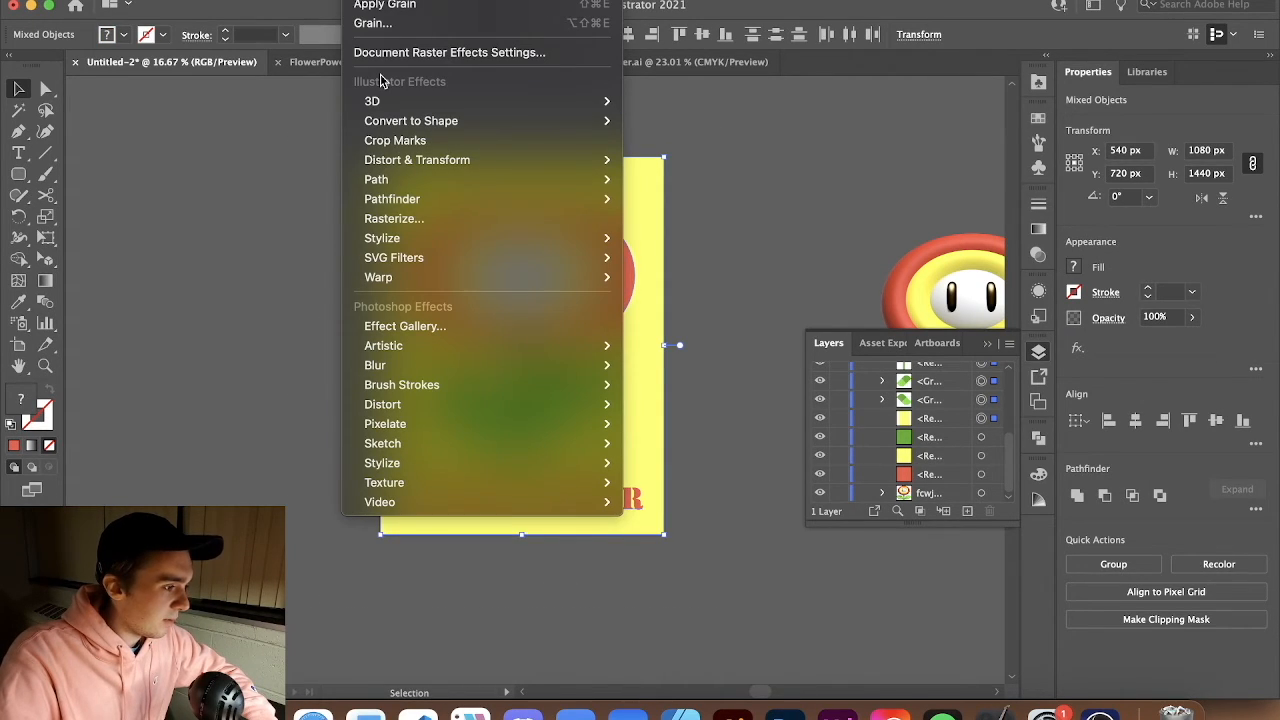
left_click(145, 338)
left_click(366, 0)
mouse_move(534, 444)
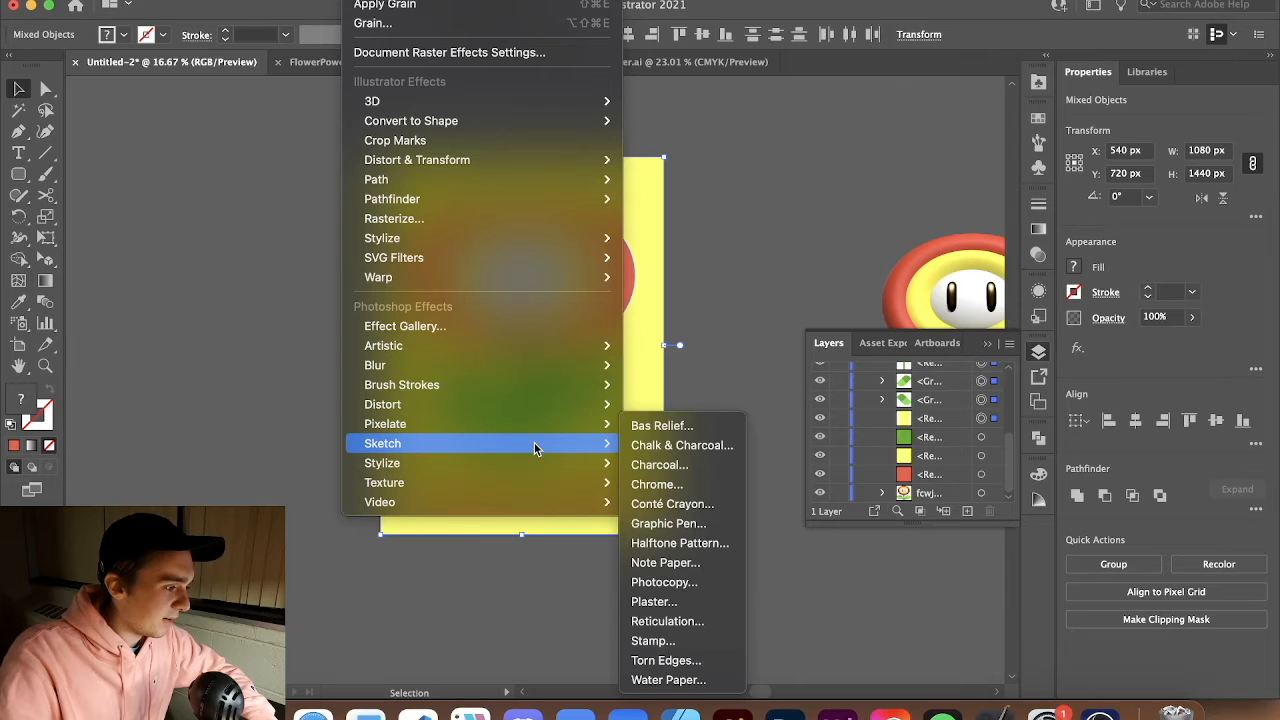
mouse_move(523, 481)
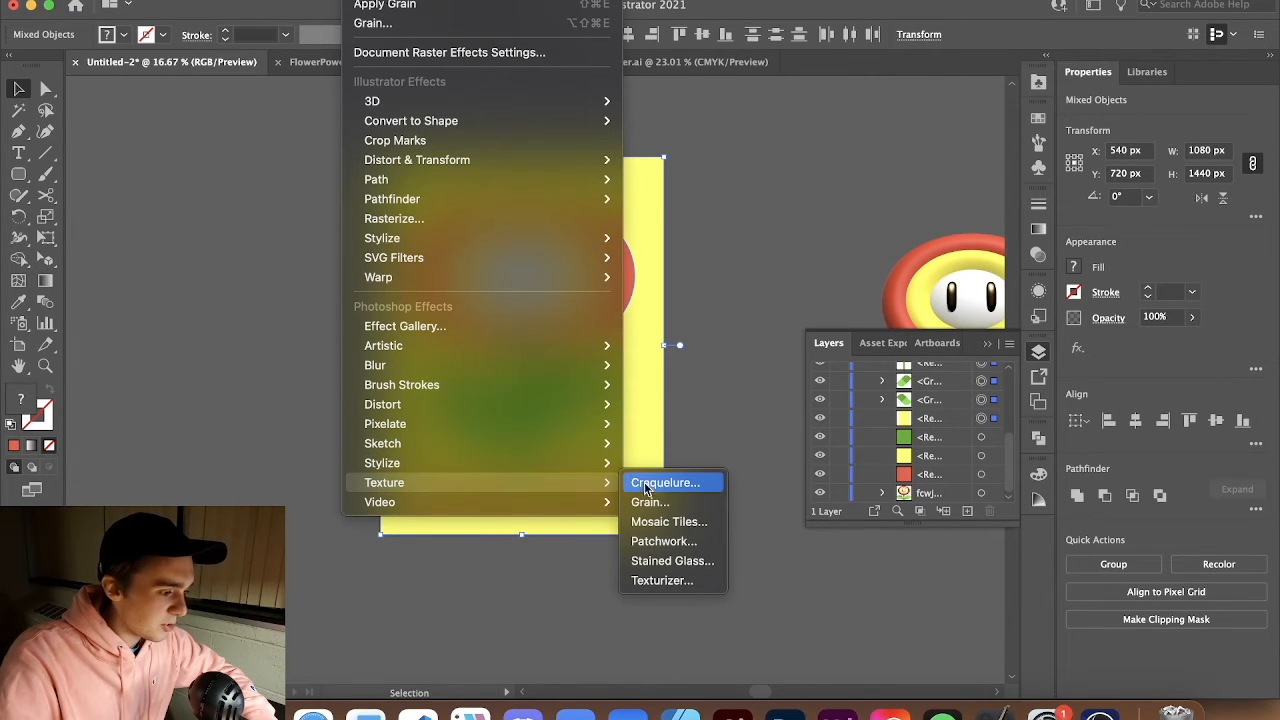
left_click(647, 502)
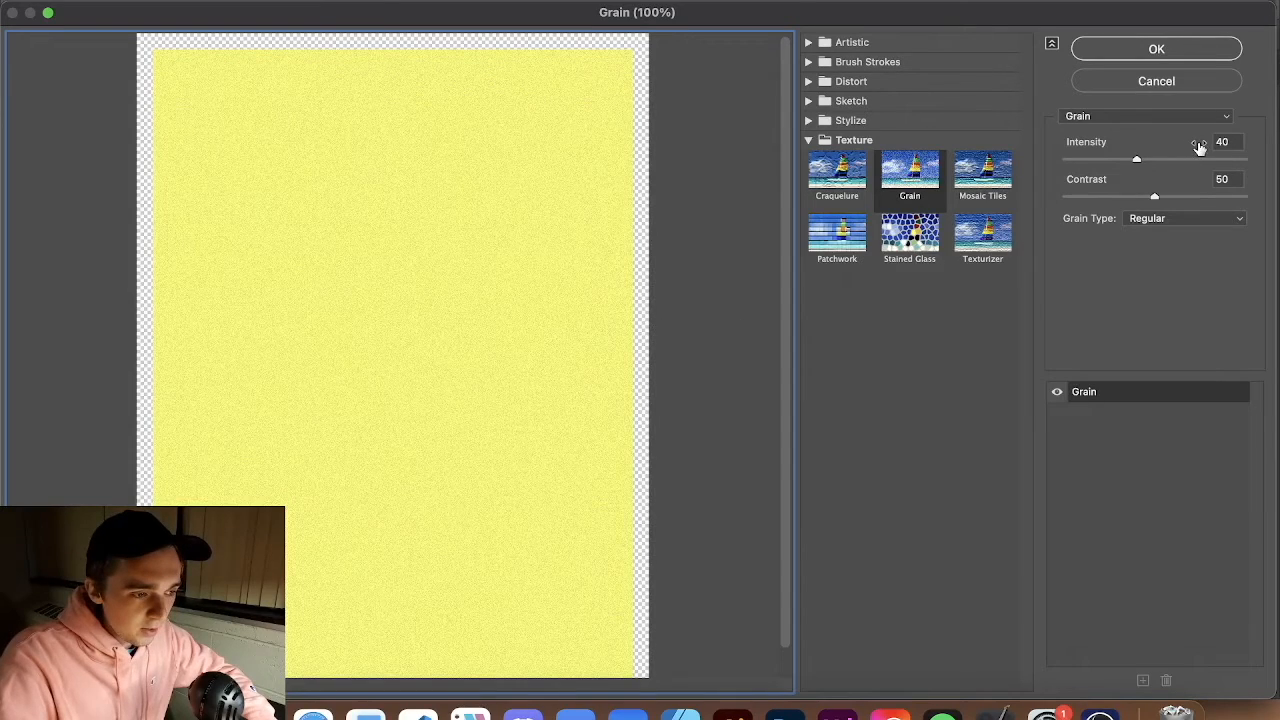
double_click(1226, 142)
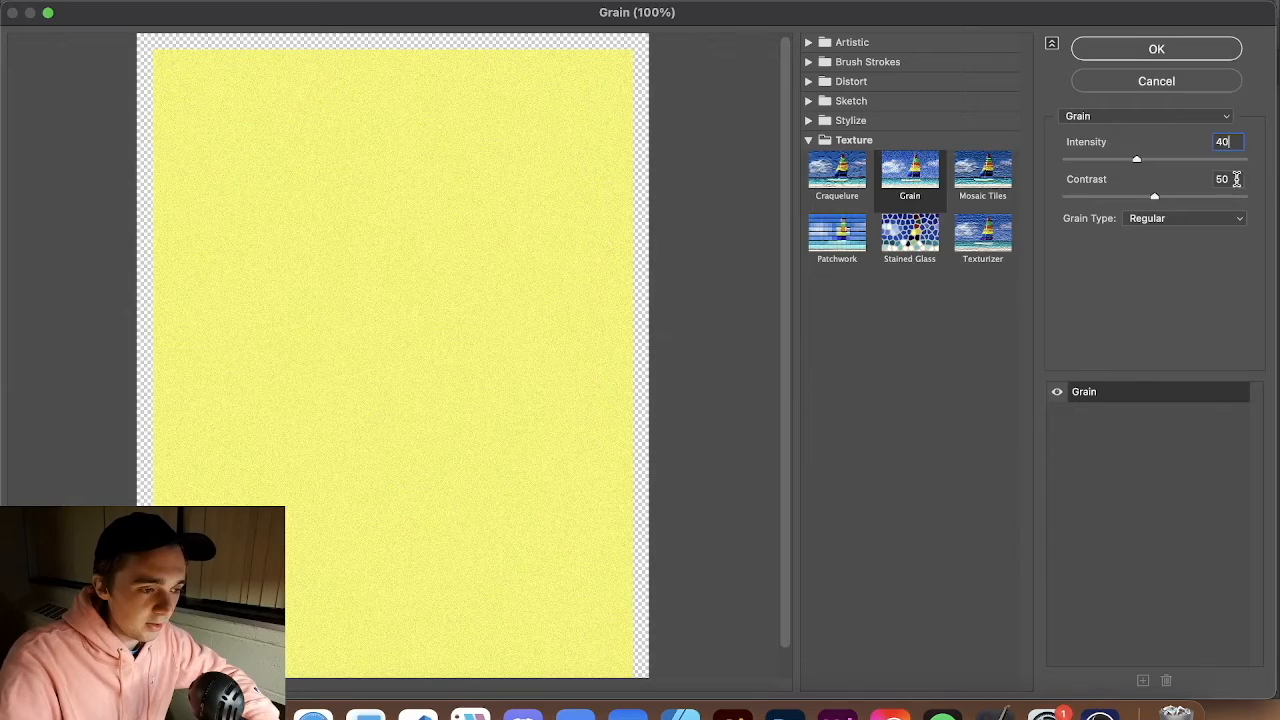
left_click(1214, 218)
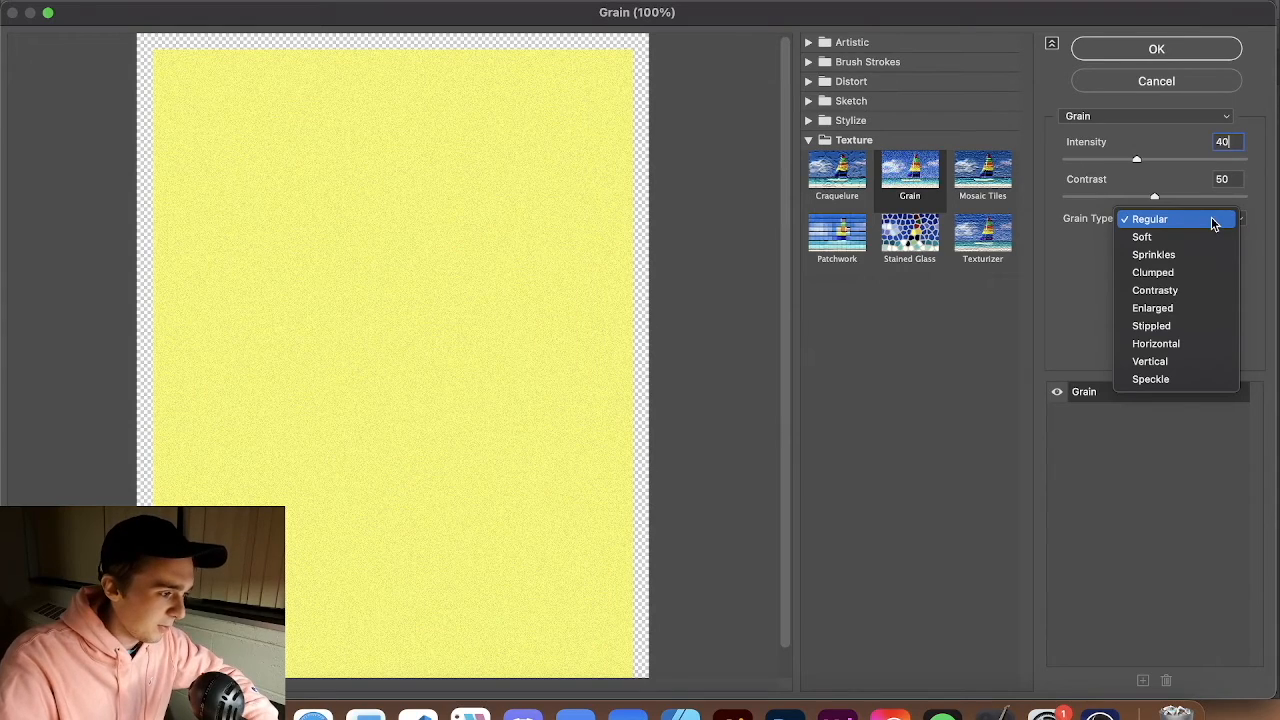
left_click(1213, 220)
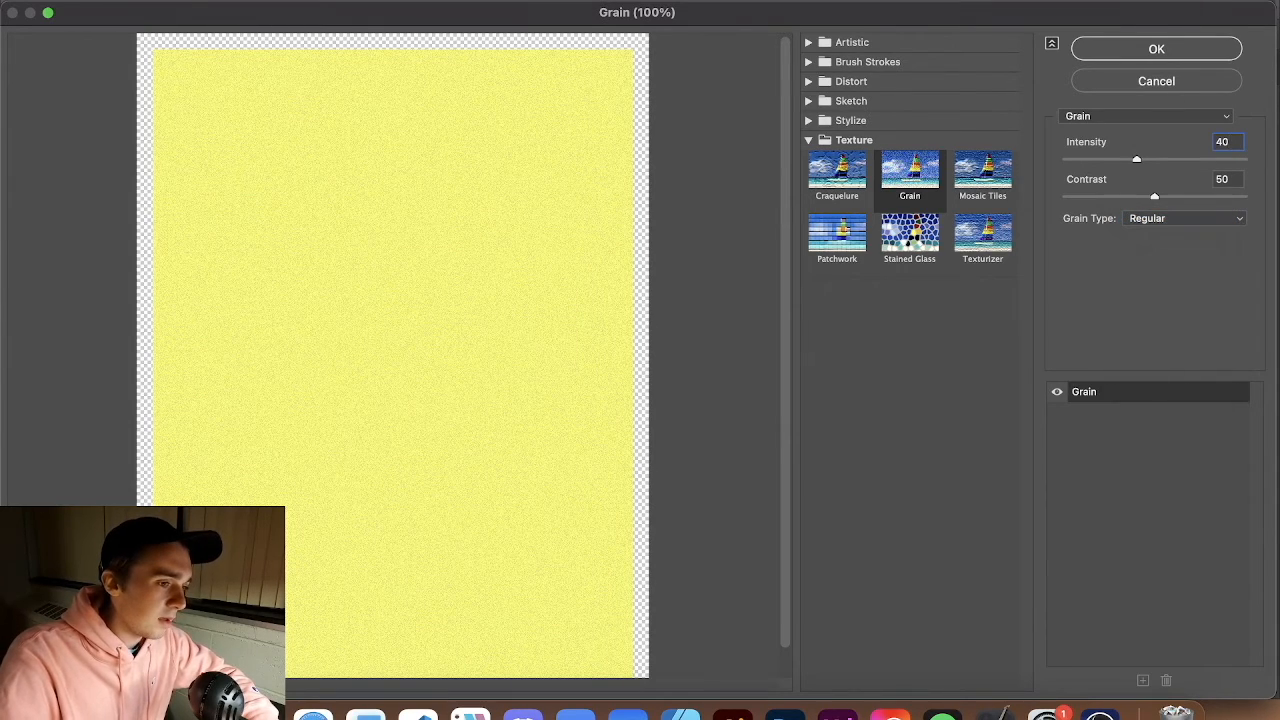
left_click(1155, 50)
left_click(752, 240)
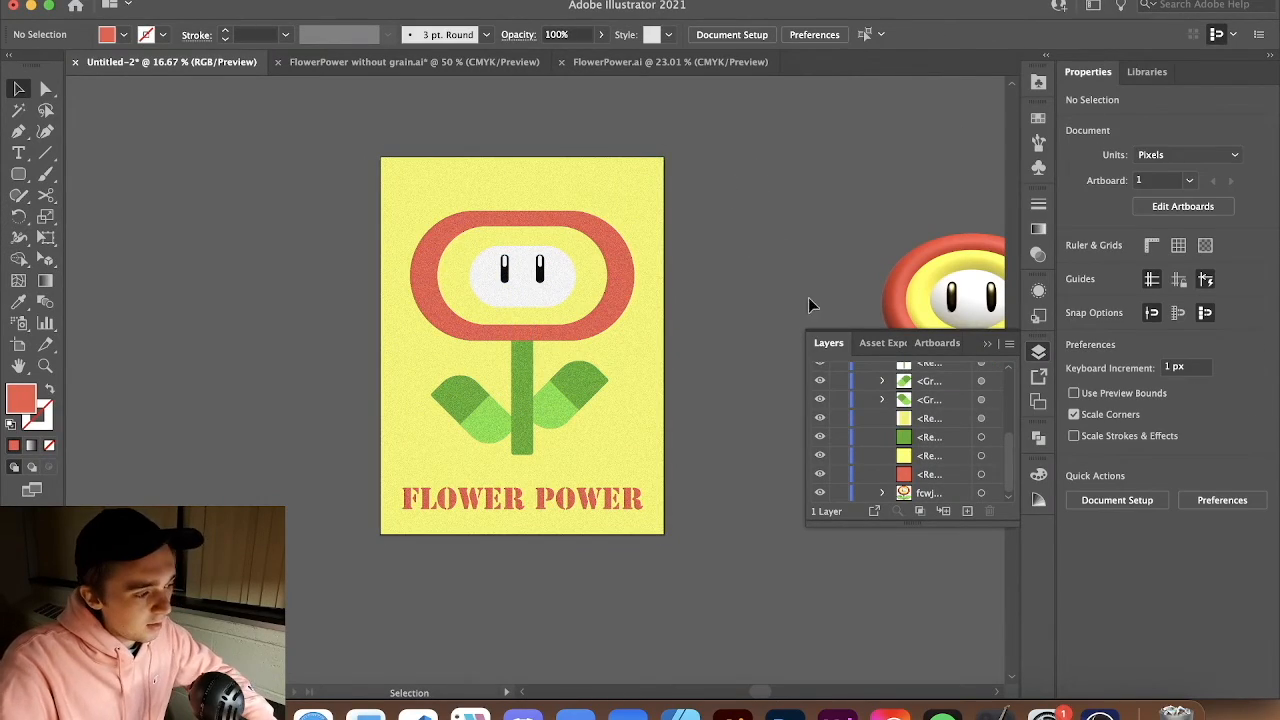
Raise the right leaf group slightly along the stem
scroll(489, 449, "up", 2)
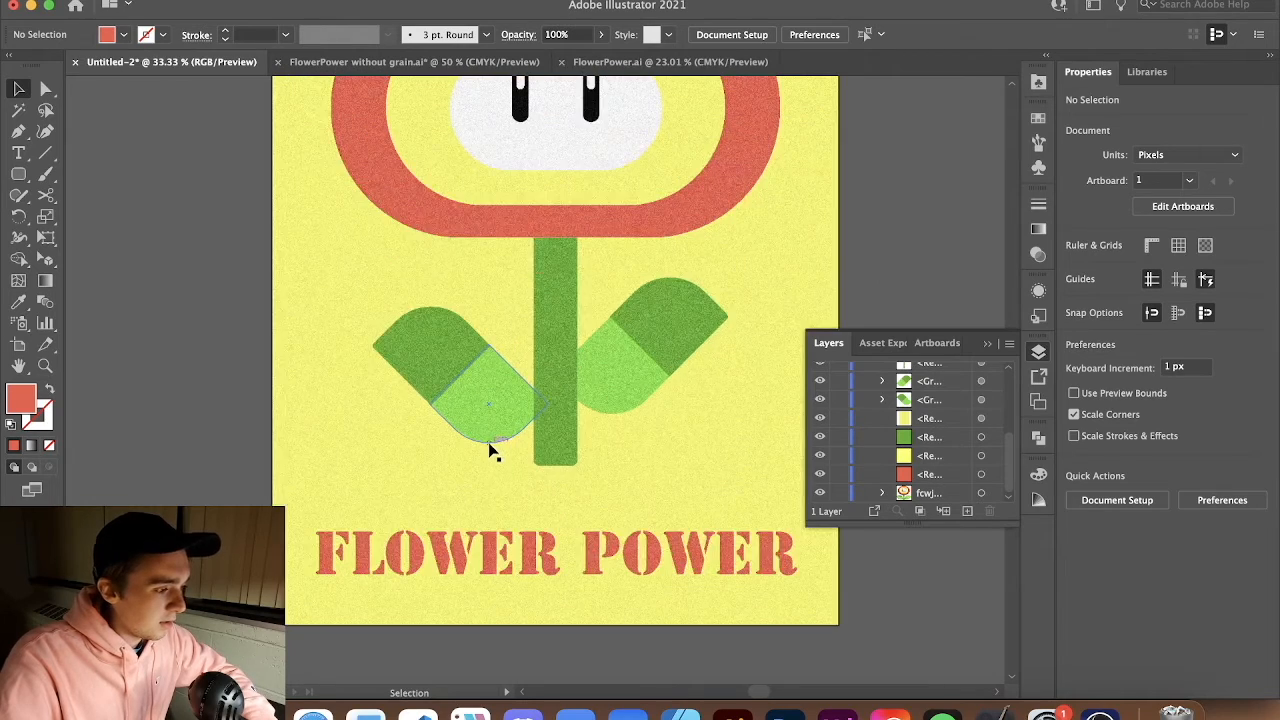
left_click(564, 439)
left_click_drag(557, 467, 490, 411)
left_click_drag(603, 395, 602, 384)
key("super+z")
left_click(680, 500)
left_click(663, 391)
left_click(857, 223)
left_click_drag(646, 382, 646, 372)
left_click(855, 285)
scroll(775, 323, "up", 1)
scroll(776, 323, "down", 1)
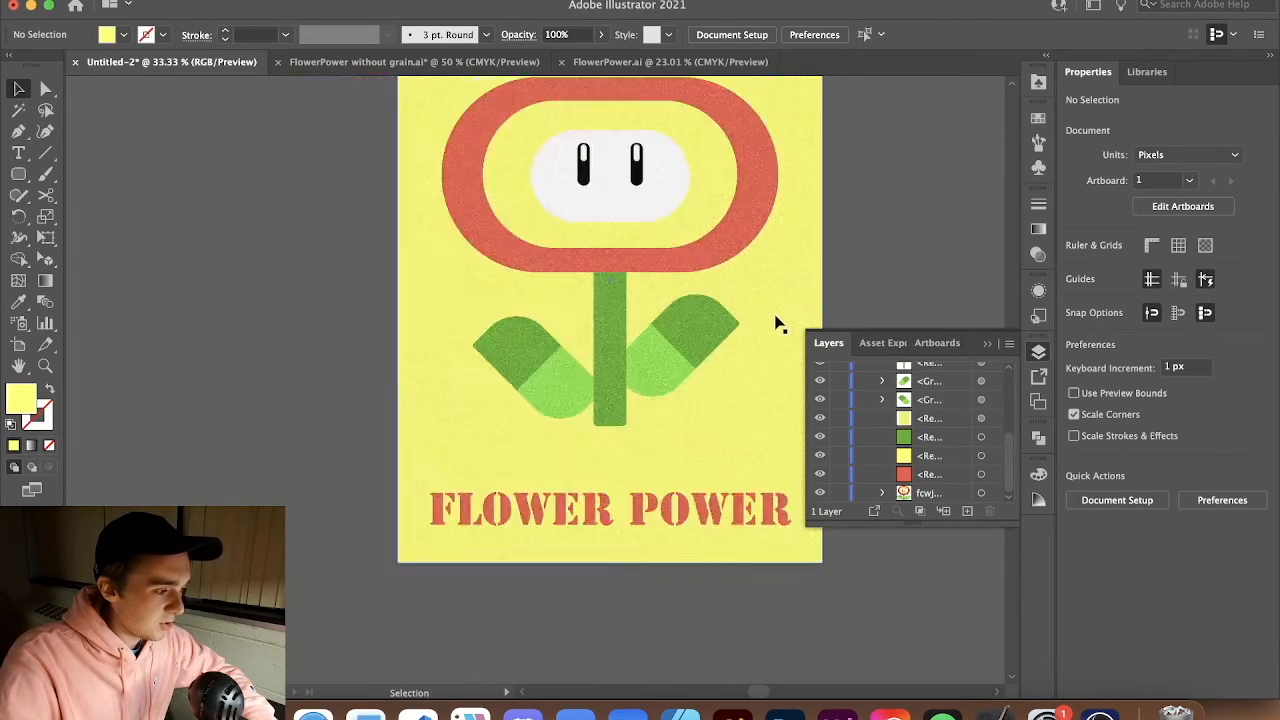
Raise the right leaf group a little more and nudge the left leaf group toward the stem
scroll(809, 270, "up", 1)
scroll(809, 268, "right", 4)
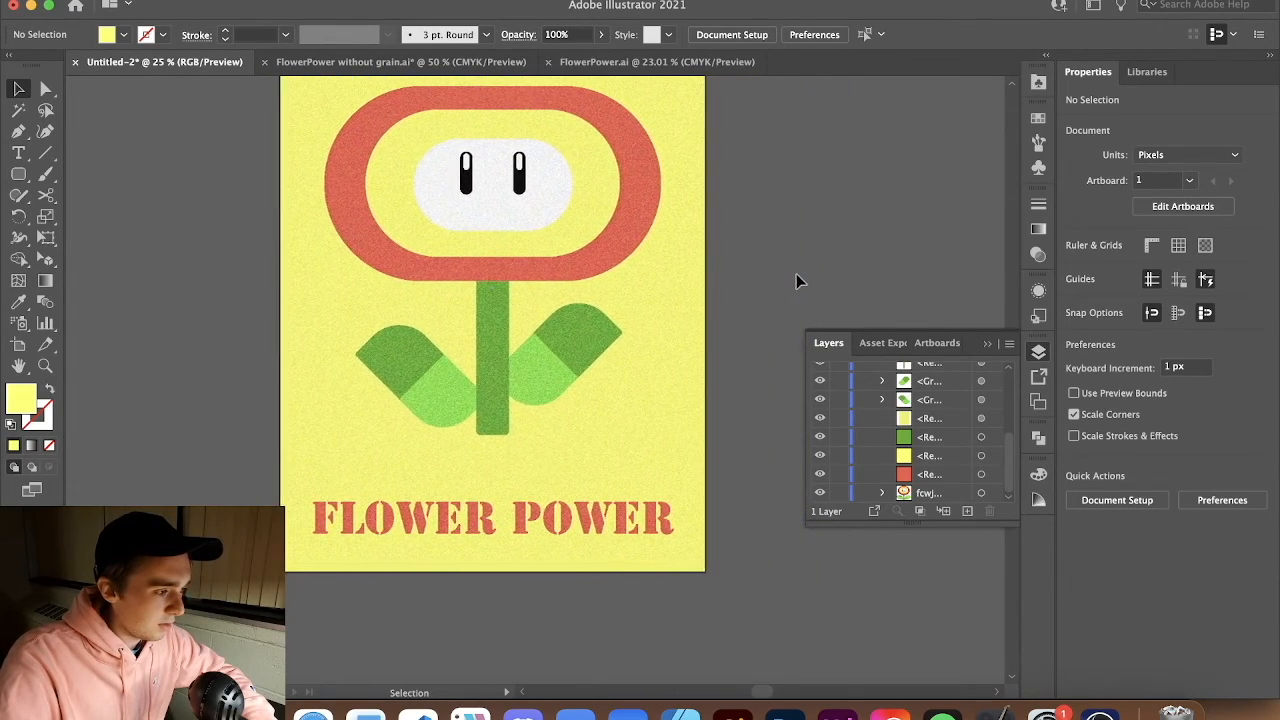
scroll(800, 281, "up", 1)
scroll(800, 281, "left", 3)
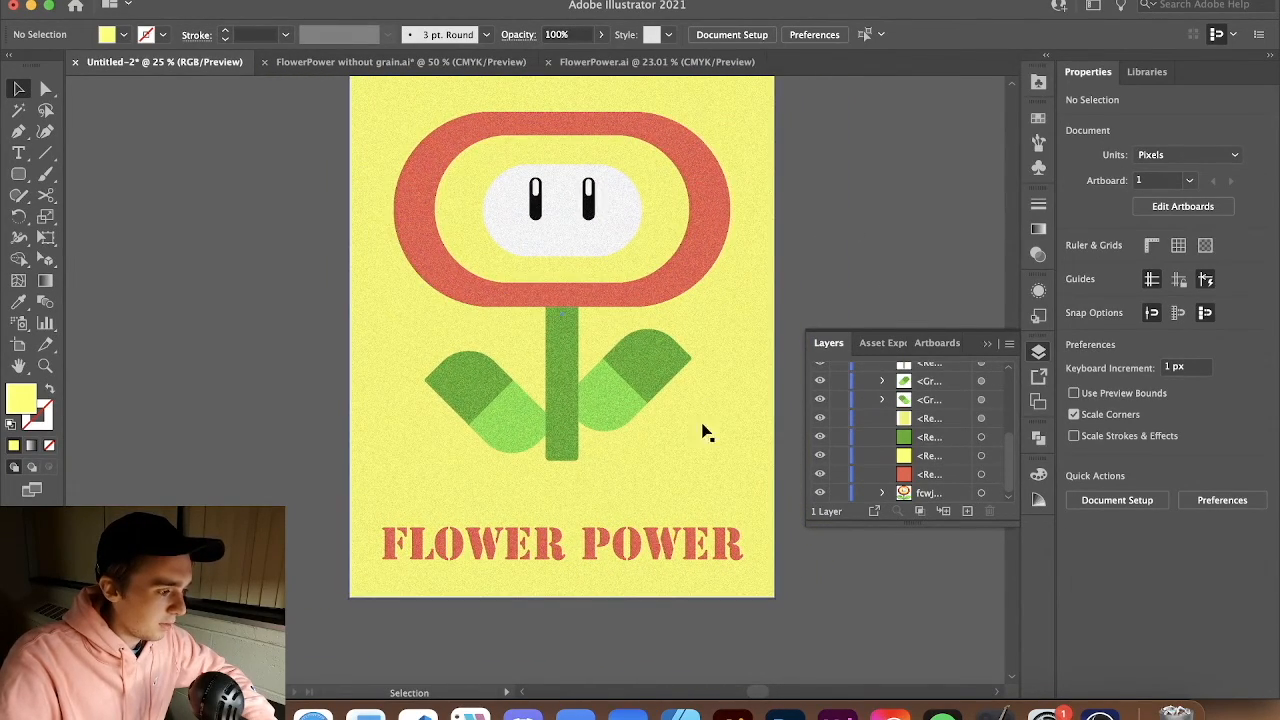
left_click_drag(620, 402, 619, 386)
left_click_drag(504, 427, 507, 427)
left_click(818, 280)
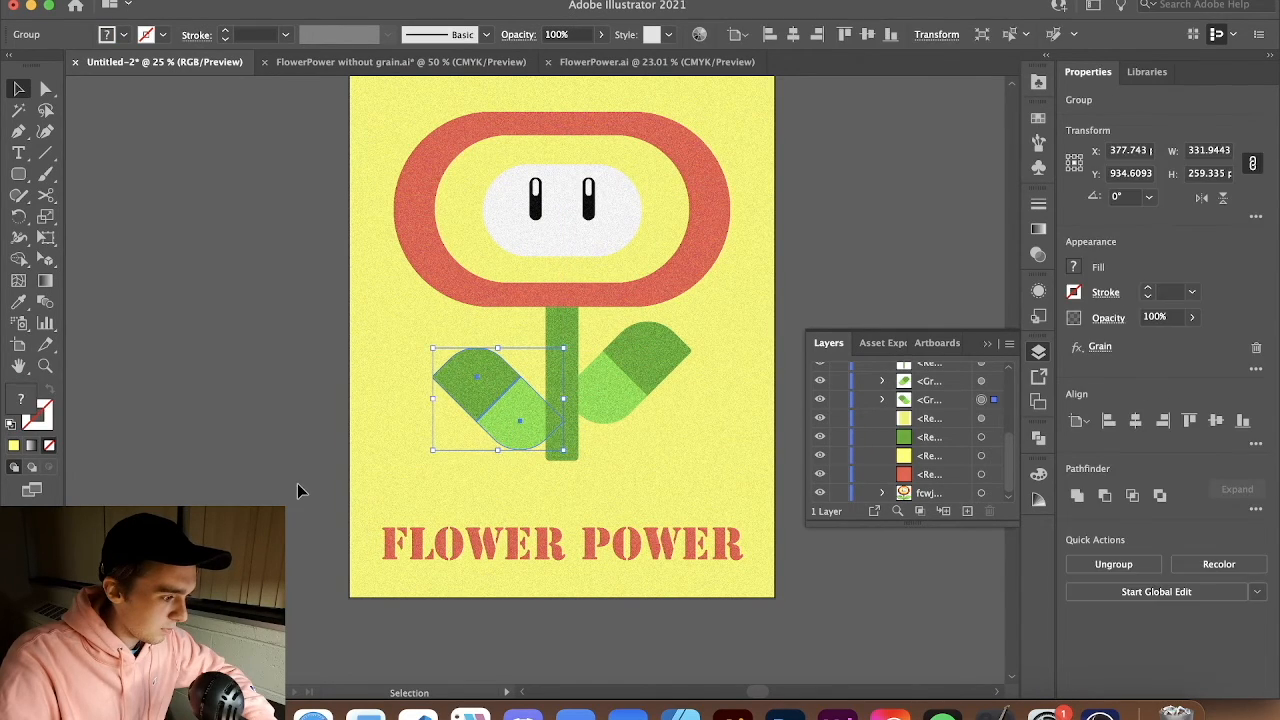
left_click(265, 497)
Close the Layers panel and view the whole finished poster
scroll(265, 497, "up", 2)
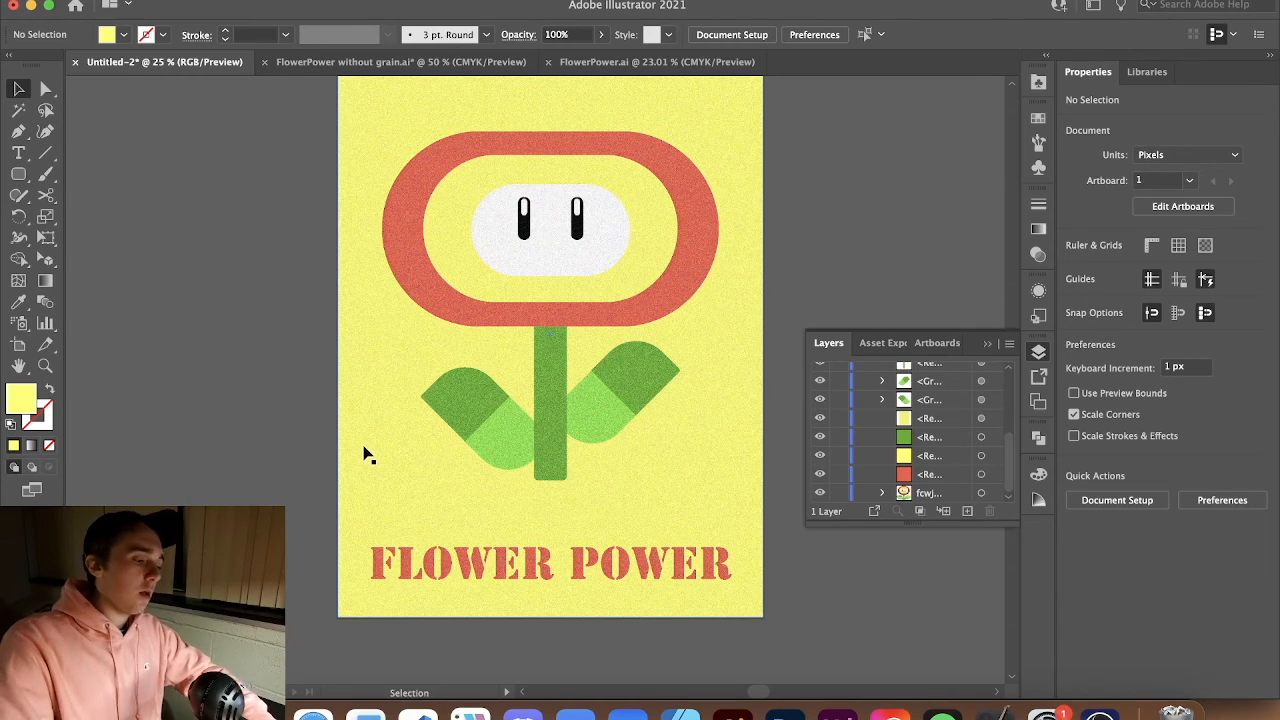
scroll(457, 425, "up", 2)
scroll(457, 425, "right", 3)
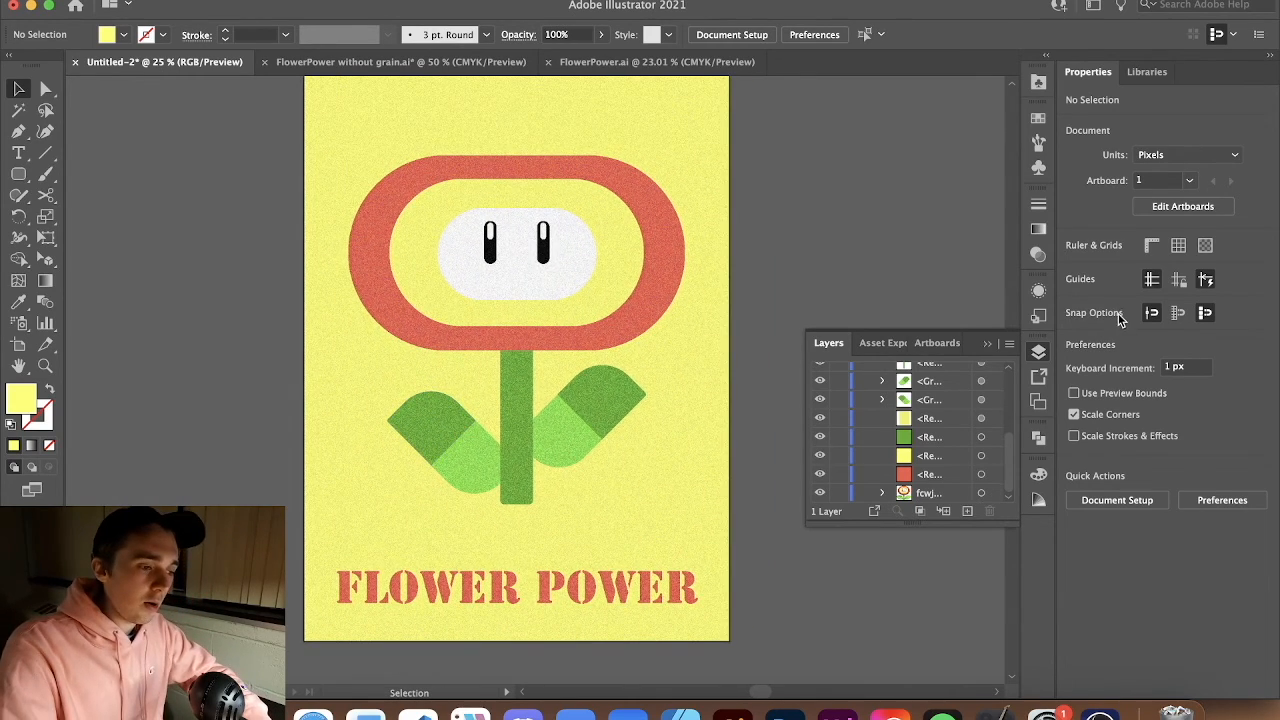
left_click(1039, 352)
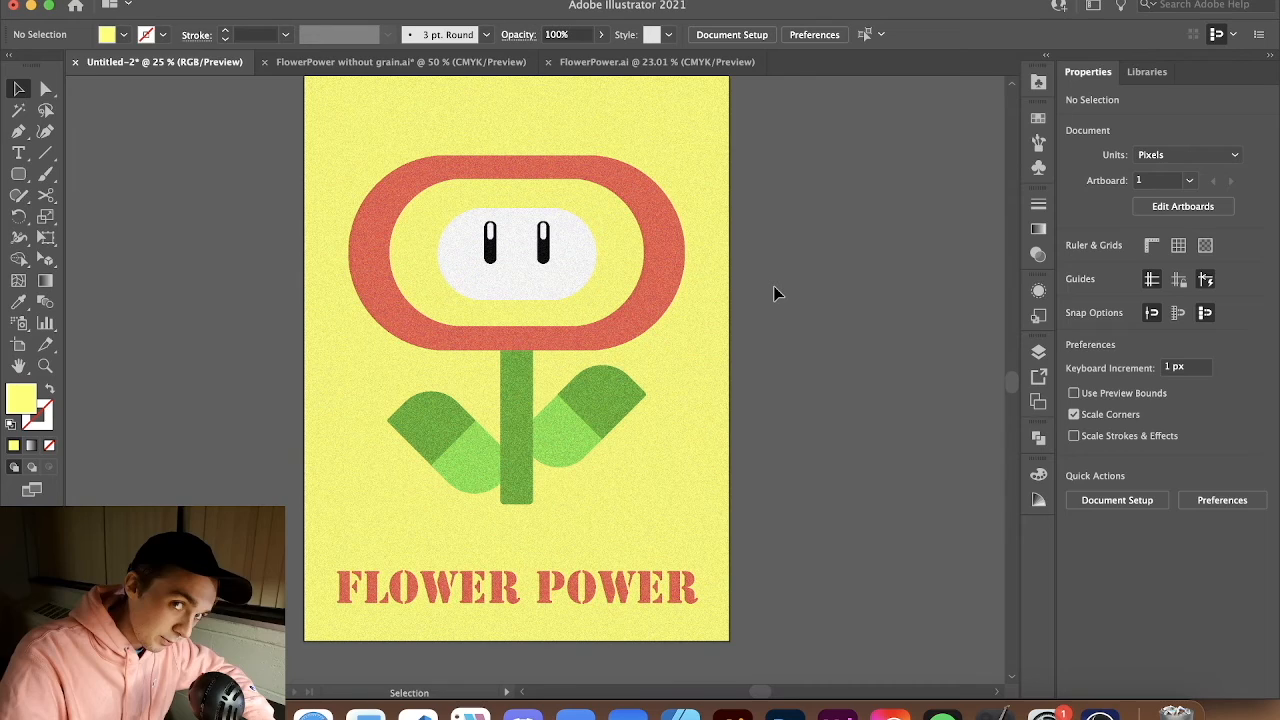
scroll(824, 510, "left", 3)
scroll(824, 510, "up", 1)
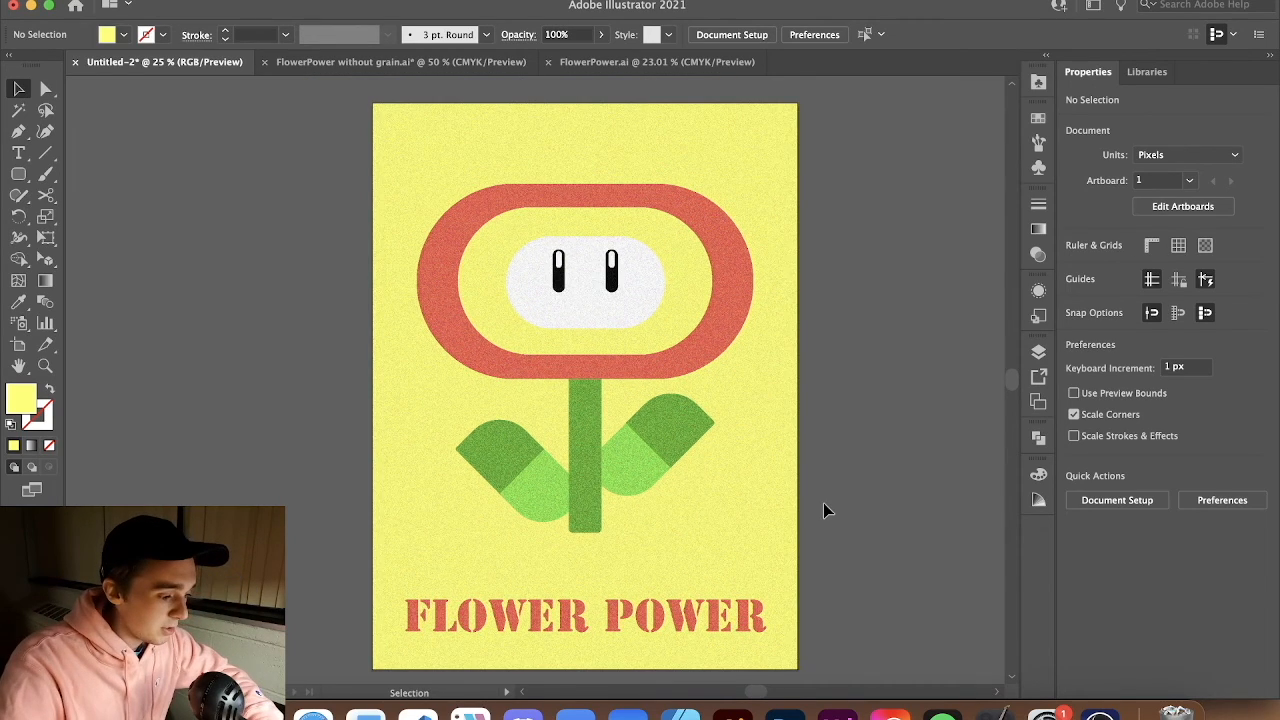